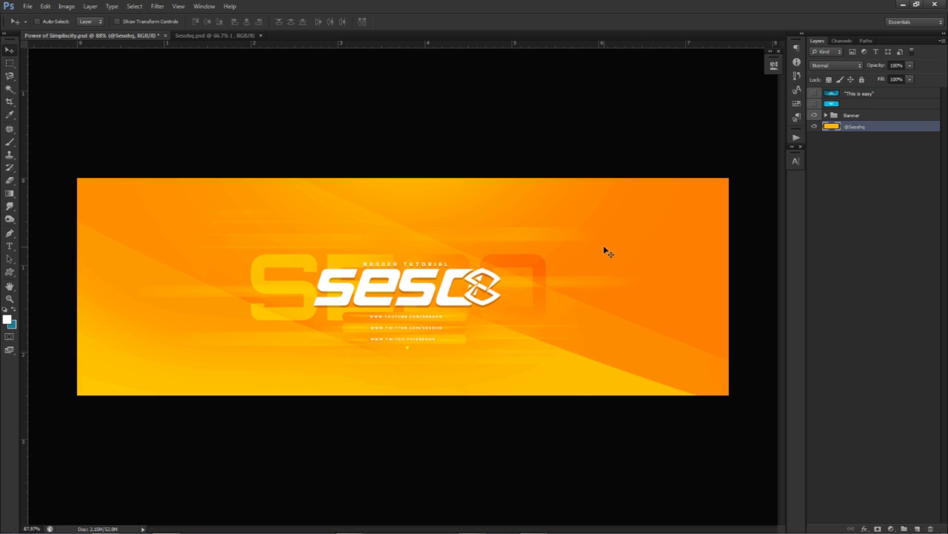
Step: Compare the three example banners by toggling the visibility of the two blue banner layers above the Banner group
click(813, 104)
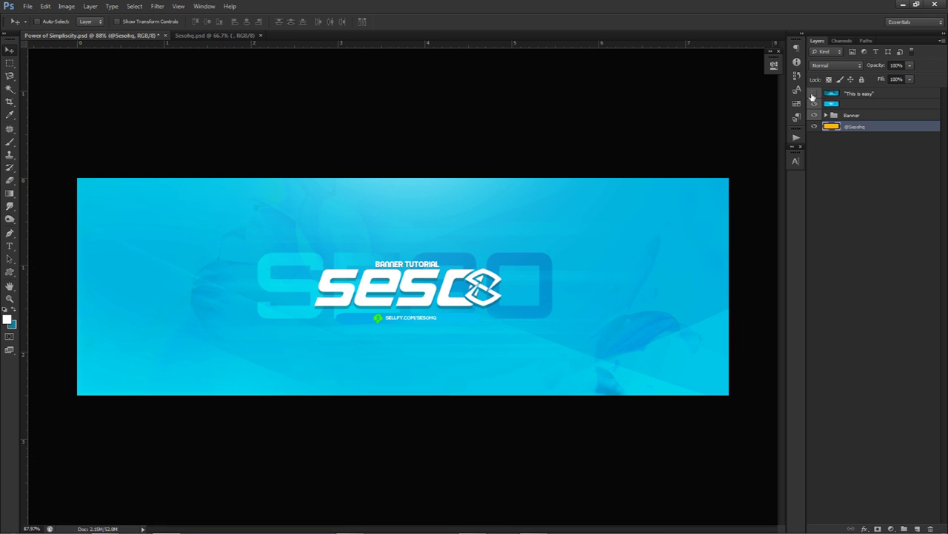
click(814, 94)
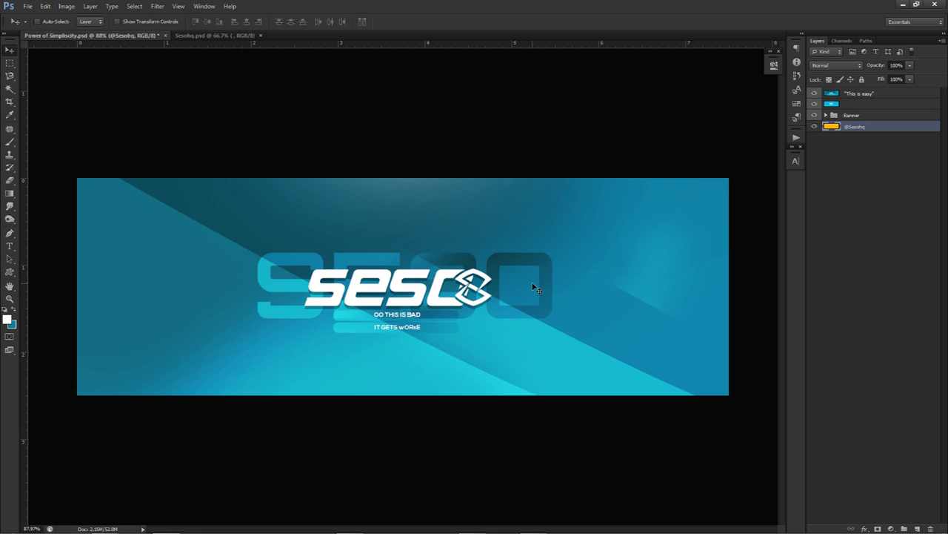
click(814, 94)
click(813, 104)
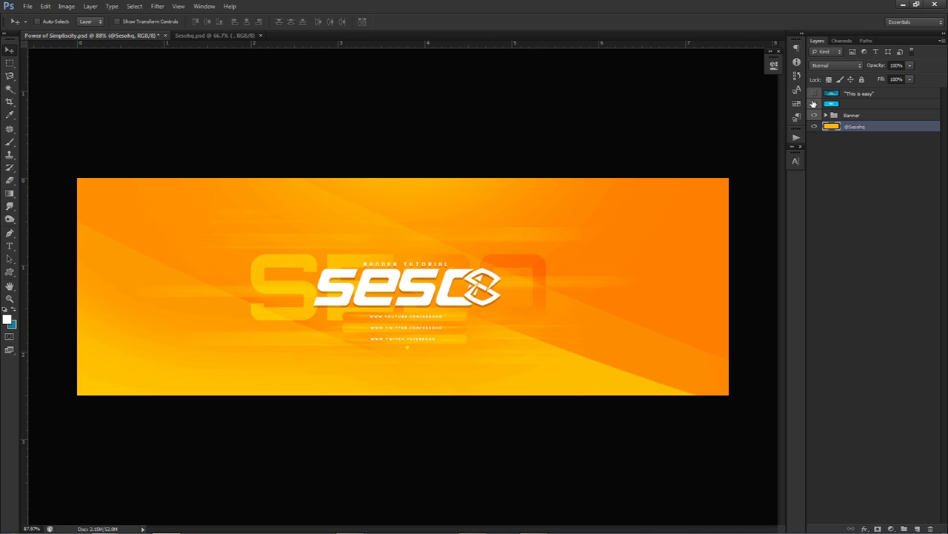
click(813, 94)
click(814, 94)
click(815, 94)
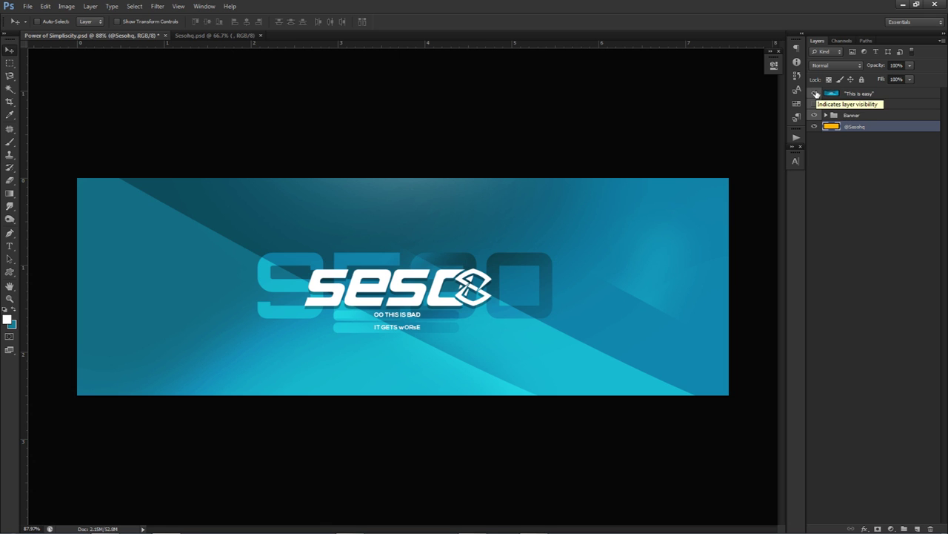
click(815, 94)
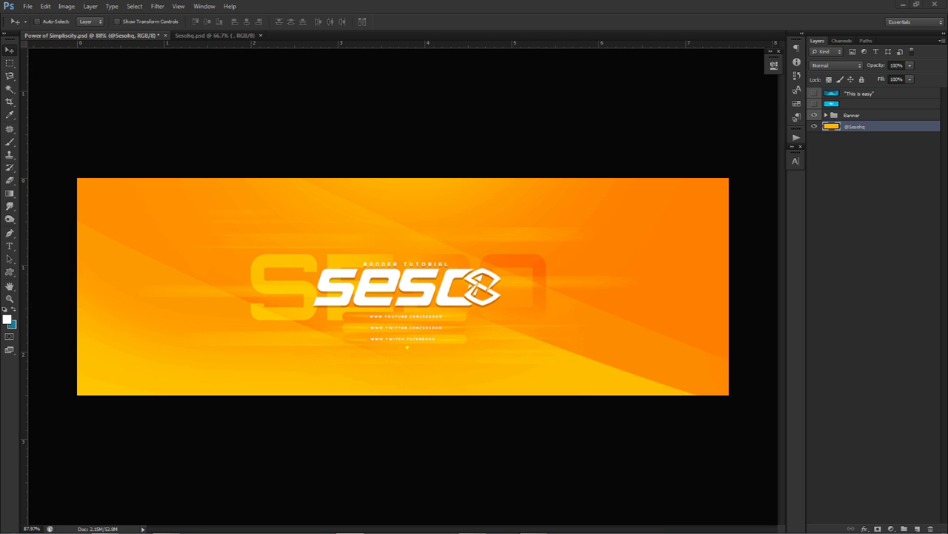
Step: Hide the Banner group and sample the plain yellow-orange background to examine its hex colour code
click(814, 115)
click(7, 320)
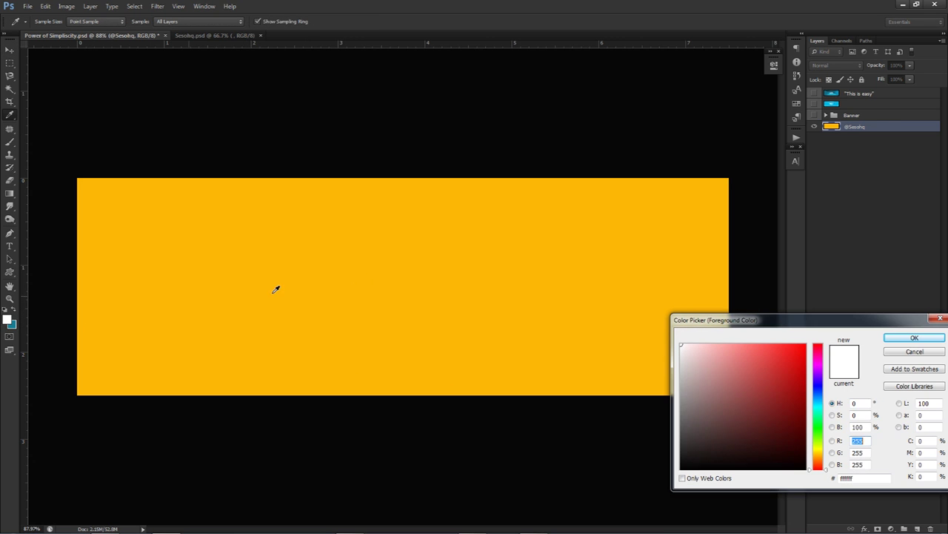
click(620, 286)
drag(813, 324, 582, 232)
double_click(630, 386)
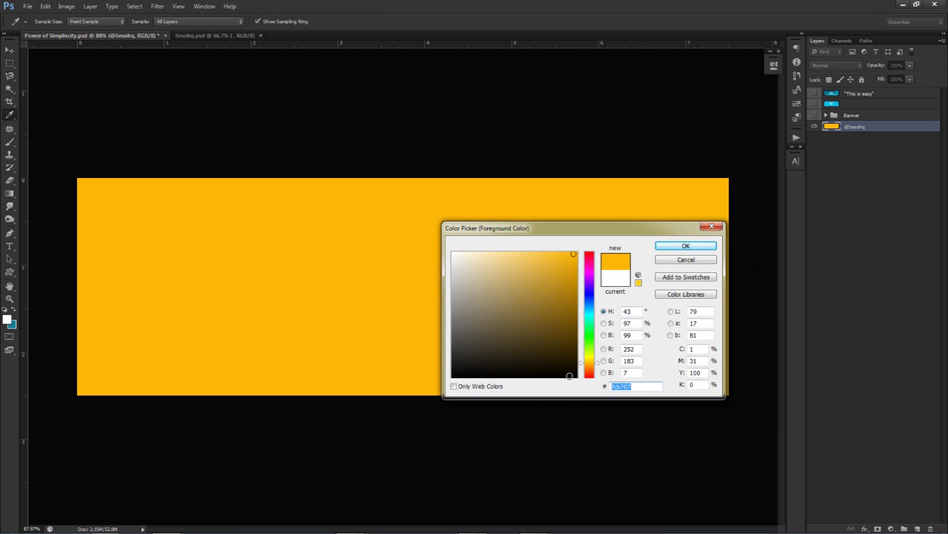
click(695, 259)
key(v)
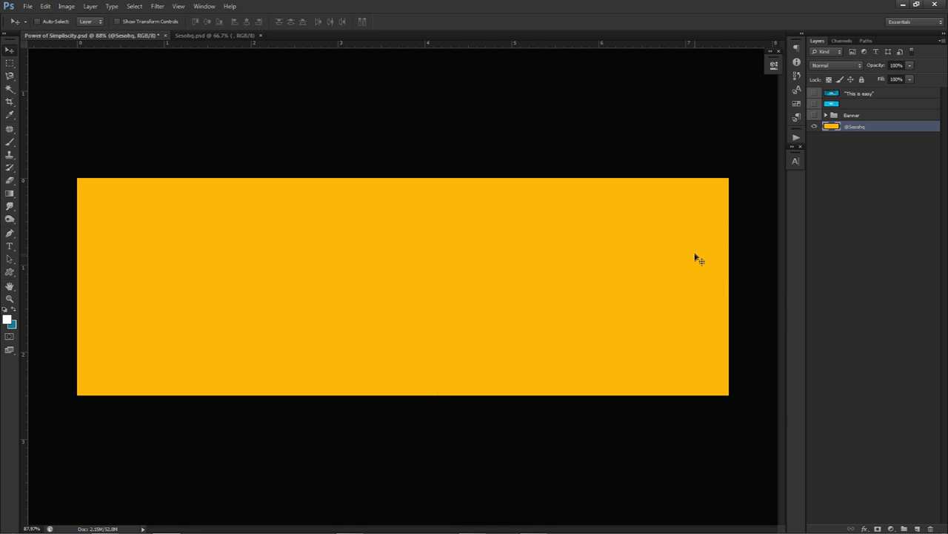
Step: Examine the hex colour code of the teal background swatch
click(815, 107)
click(816, 107)
click(11, 324)
click(639, 386)
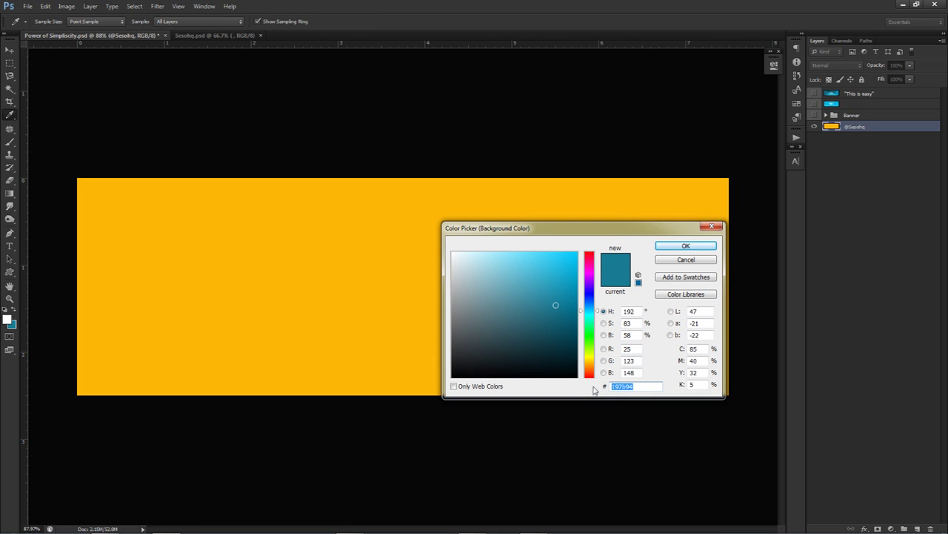
click(706, 259)
key(v)
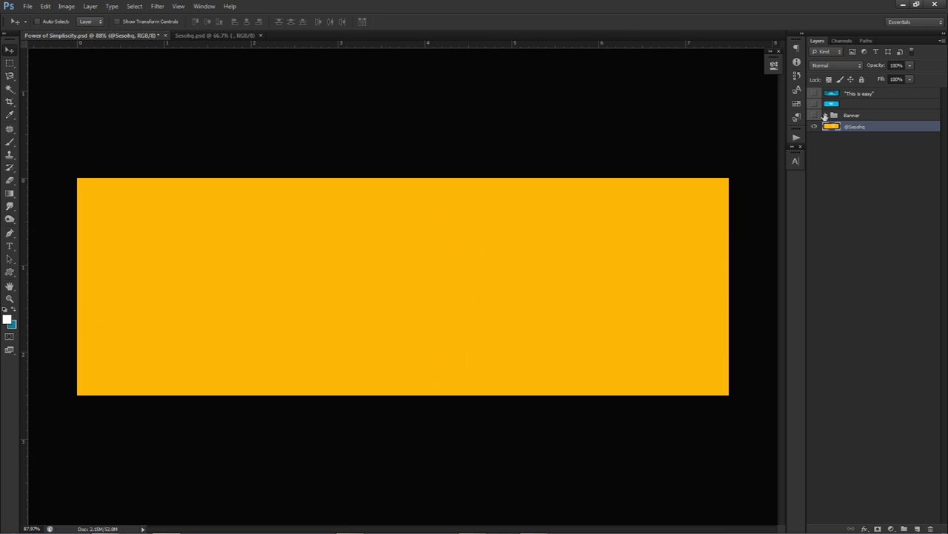
Step: Review the light-blue example banner and the orange Banner group, leaving only the plain background visible
click(816, 104)
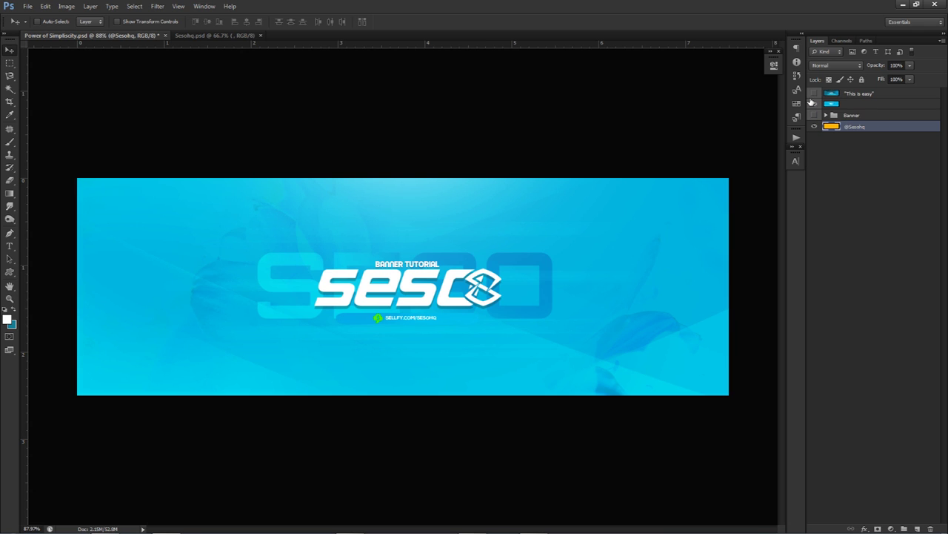
click(815, 115)
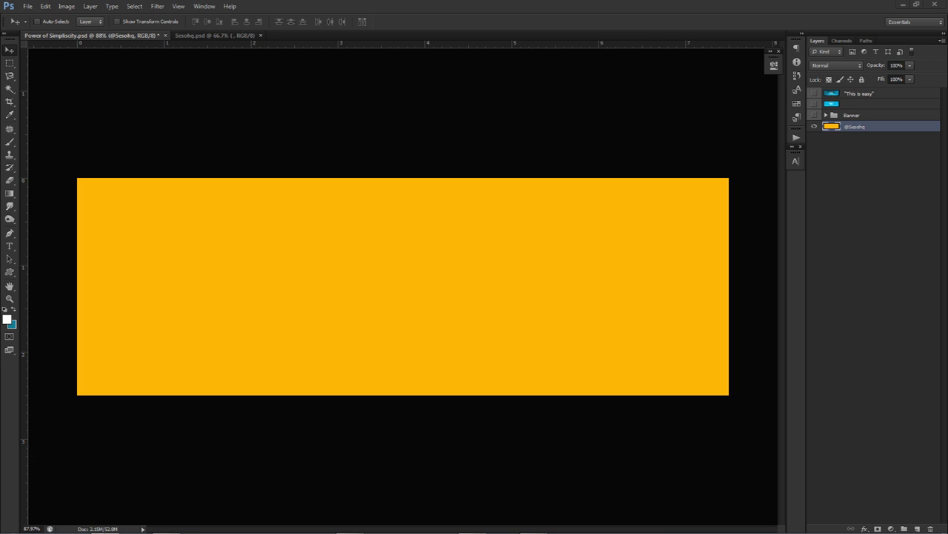
click(815, 116)
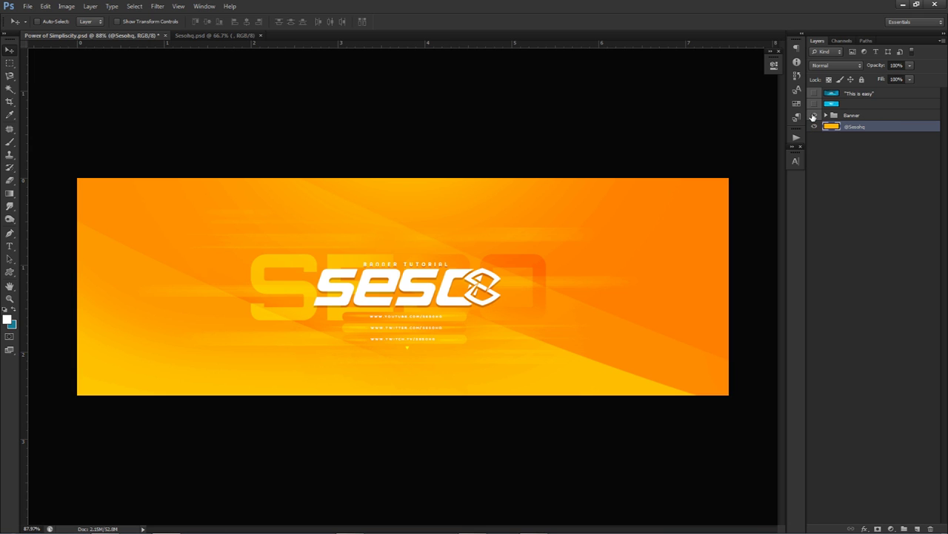
click(814, 116)
key(t)
click(407, 283)
click(416, 21)
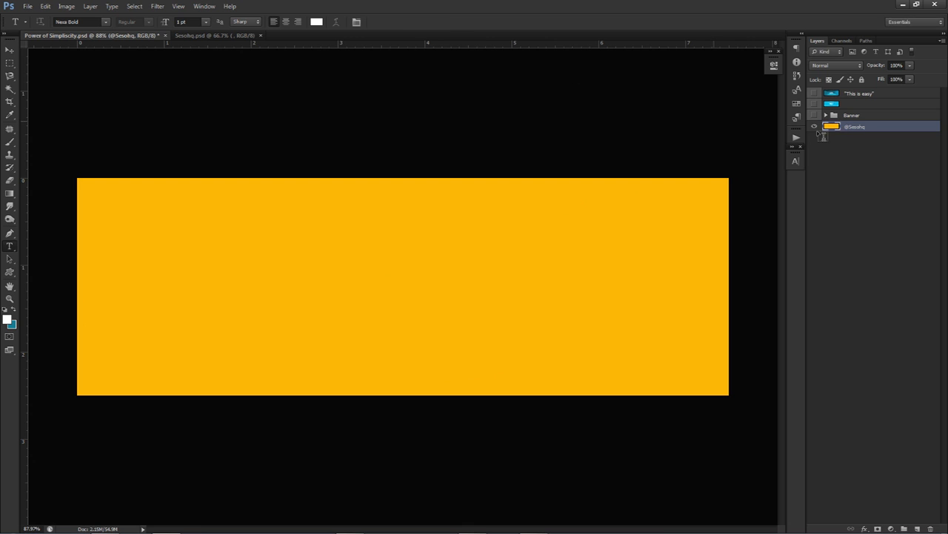
Step: Show the Banner group and look up its fonts, including Bauer and Nexa Bold, in the character settings
click(815, 116)
key(v)
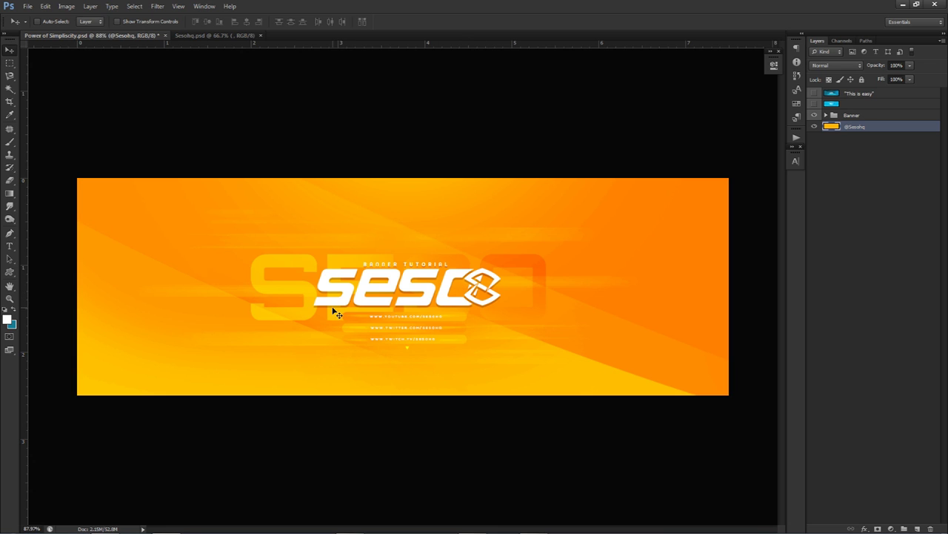
click(796, 161)
click(715, 169)
text(Bau)
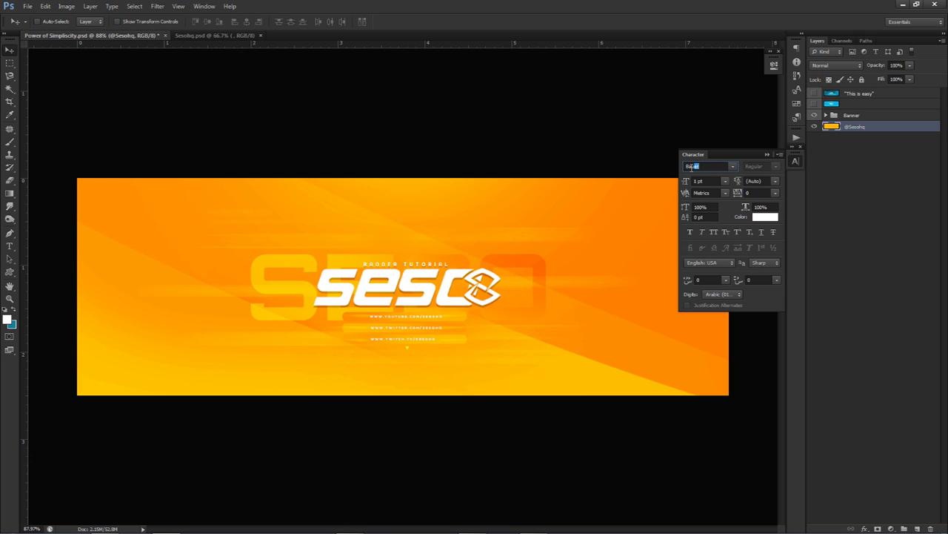
key(ctrl+a)
text(Move)
text(Pr)
key(Return)
click(697, 166)
text(Nexa Bold)
key(Return)
Step: Hide the Banner group and add a white SESO text layer in the Bauer font above the background
click(814, 115)
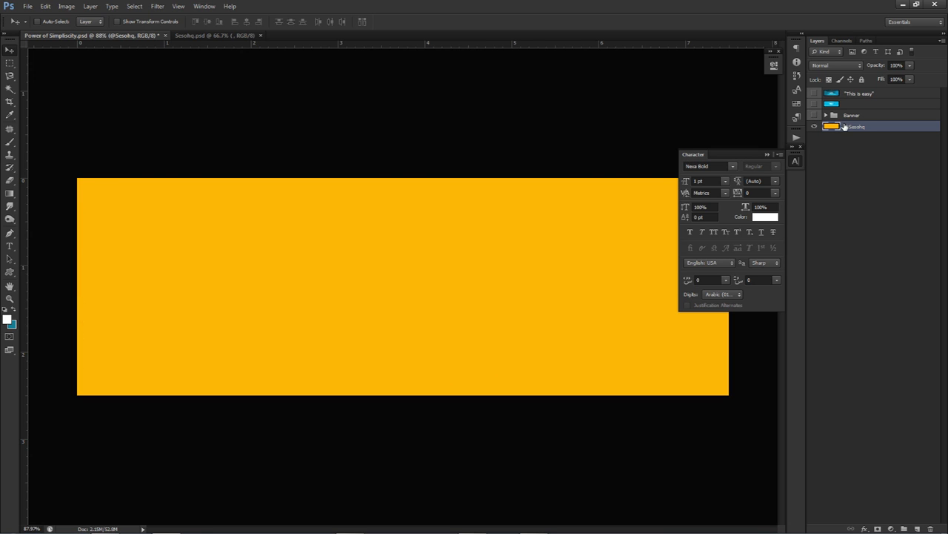
key(t)
click(419, 289)
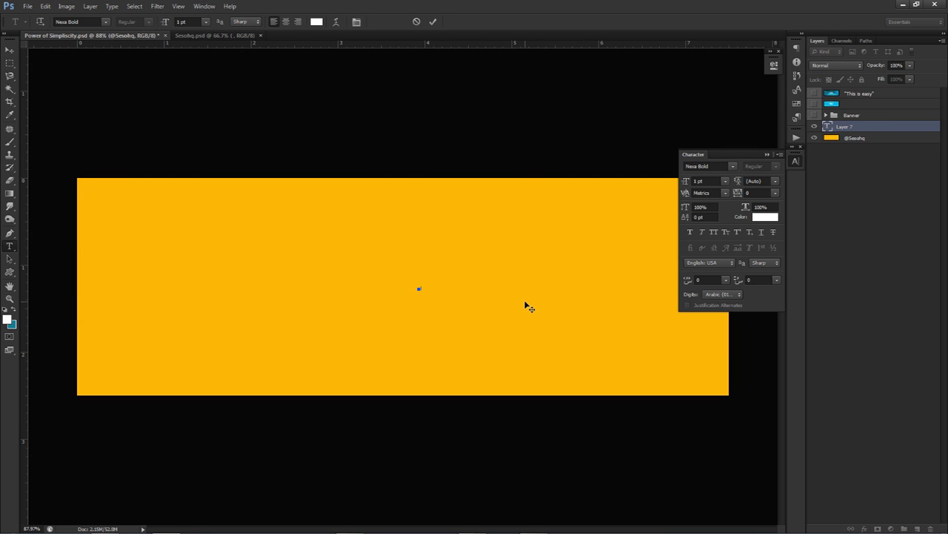
click(708, 166)
text(Bau)
key(Return)
Step: Set the SESO text size to 17 pt and move the text near the centre of the banner
click(704, 181)
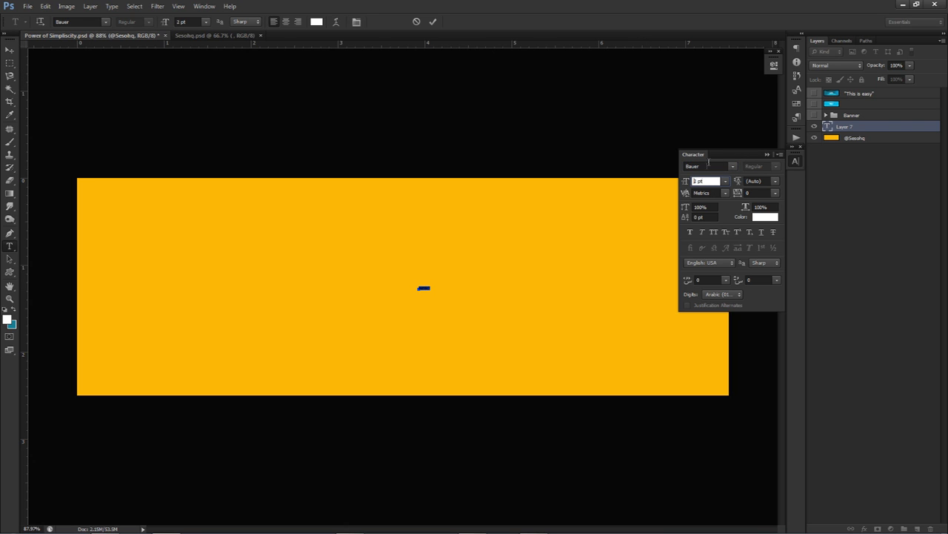
key(Up)
key(Up)
key(Up)
key(Up)
key(Up)
key(Up)
key(Up)
key(Up)
key(Up)
key(Up)
key(Up)
key(Up)
key(Up)
key(Up)
key(Up)
key(Up)
key(Up)
key(Down)
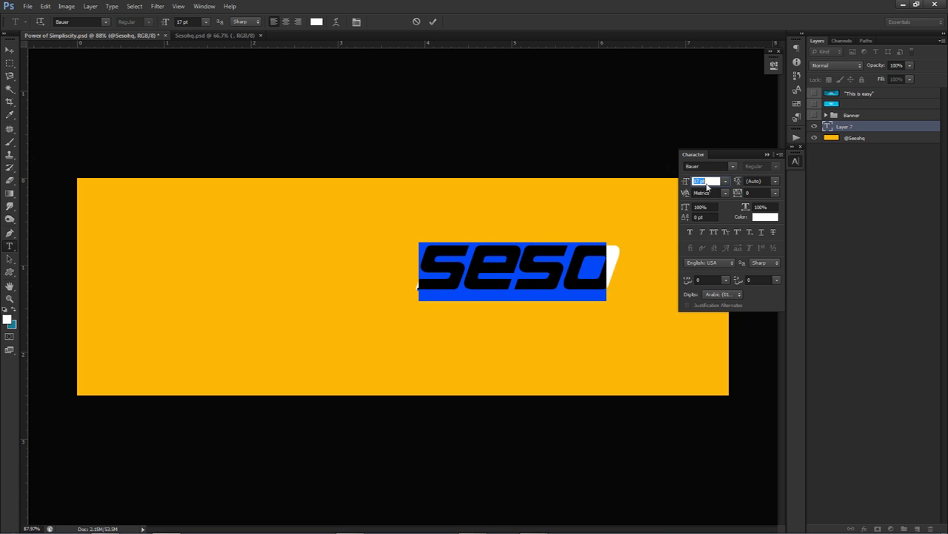
key(ctrl+Return)
drag(536, 231, 436, 261)
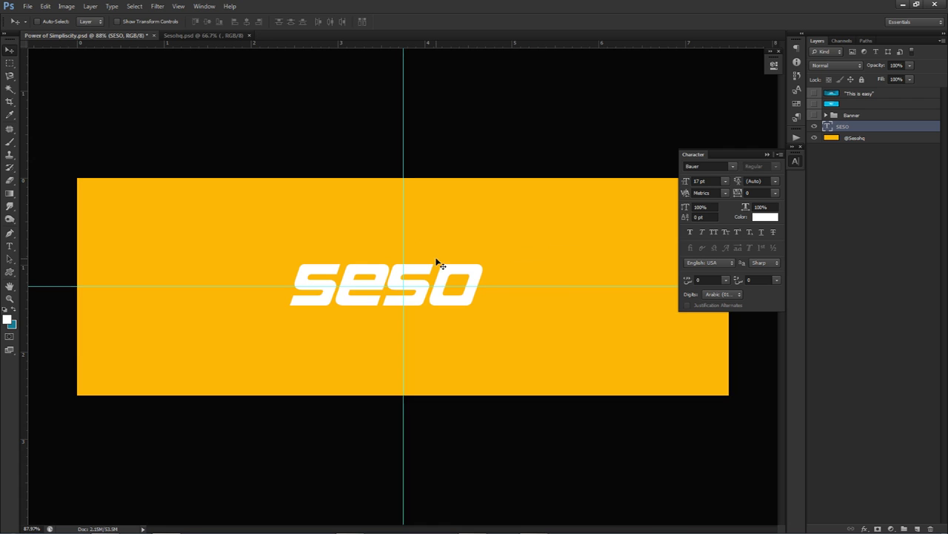
Step: Copy the black emblem from Sesohq.psd into the banner, scale it down to the text height and place it over SESO's final O
click(203, 35)
drag(412, 203, 529, 262)
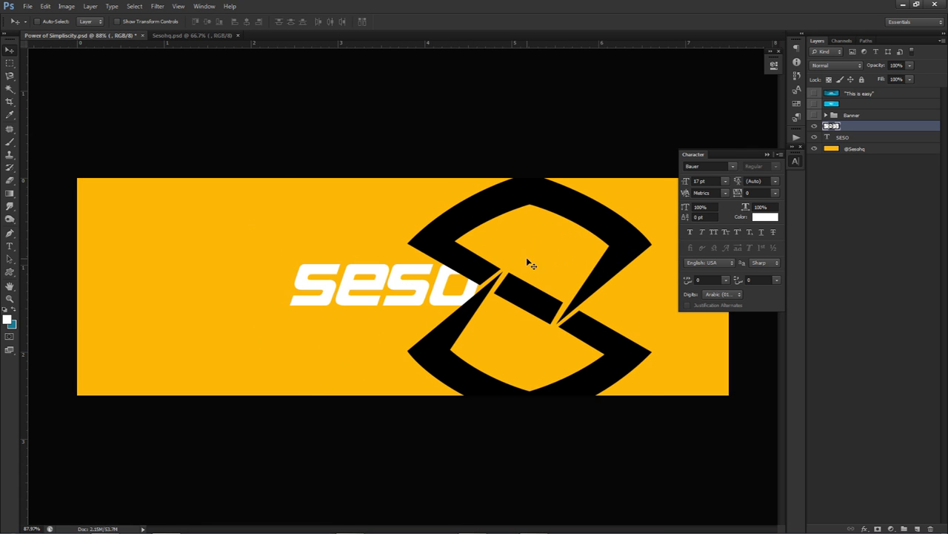
key(ctrl+t)
drag(638, 183, 558, 267)
drag(528, 295, 453, 268)
mouse_move(487, 237)
mouse_down()
mouse_move(456, 253)
mouse_move(497, 252)
mouse_up()
key(Return)
Step: Fine-tune the emblem's position against SESO's final O, checking the Banner group as a reference
mouse_move(551, 531)
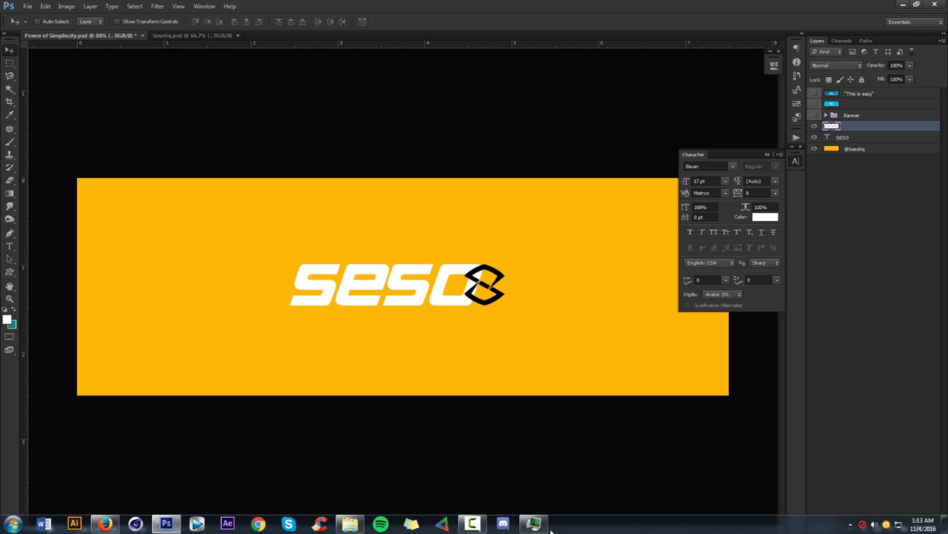
drag(489, 290, 494, 289)
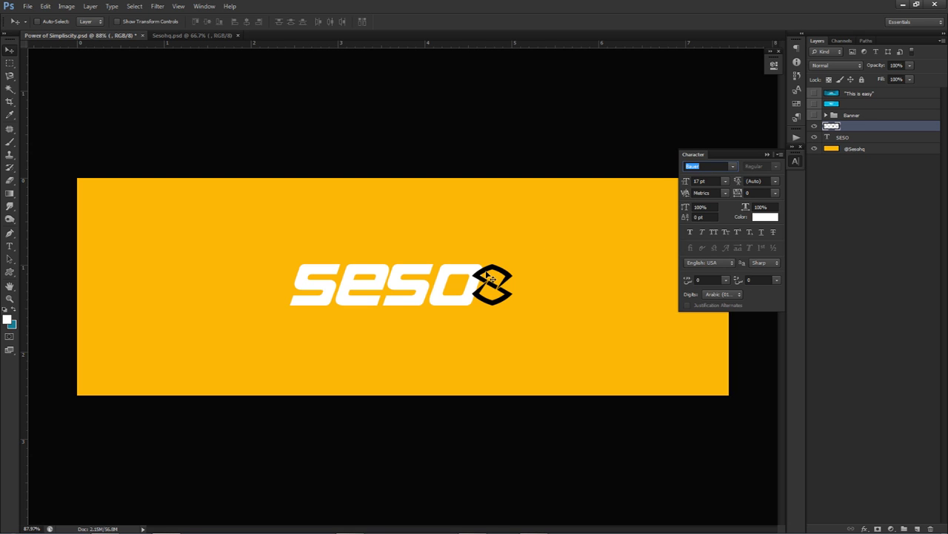
click(815, 116)
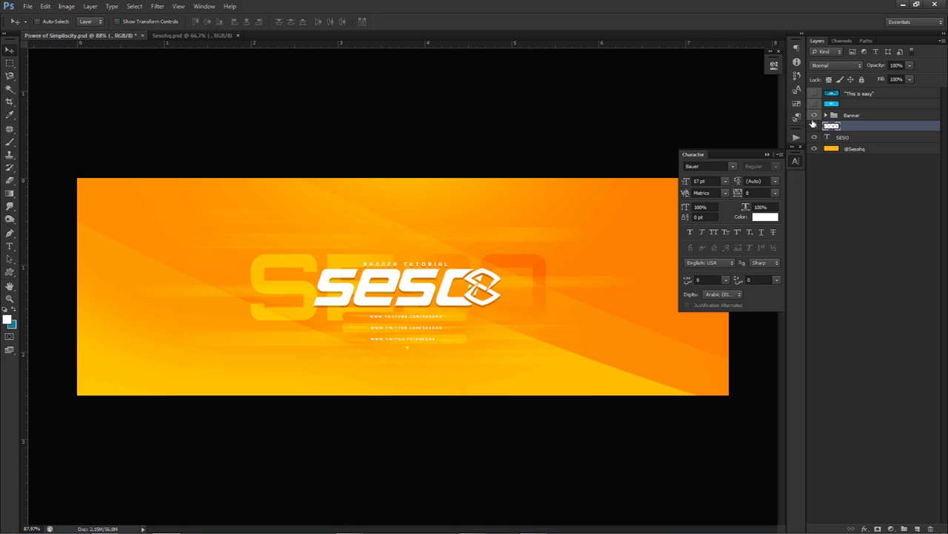
click(814, 116)
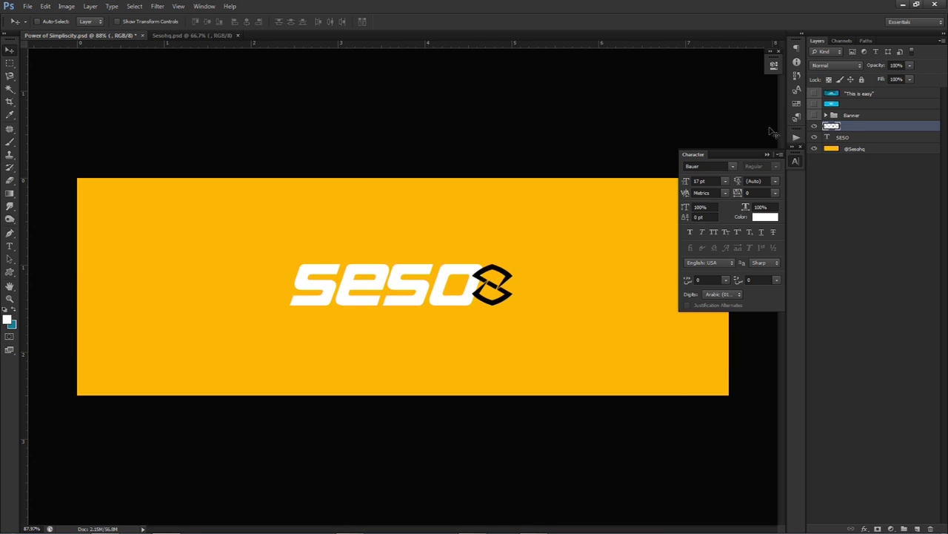
drag(530, 274, 527, 272)
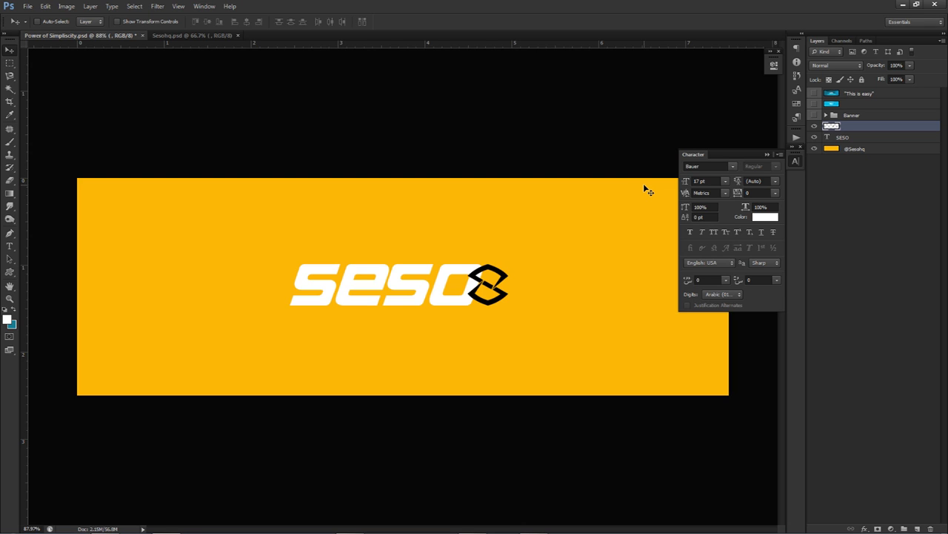
Step: Load the emblem's outline as a selection and rasterize the SESO text layer
ctrl+click(833, 128)
click(852, 139)
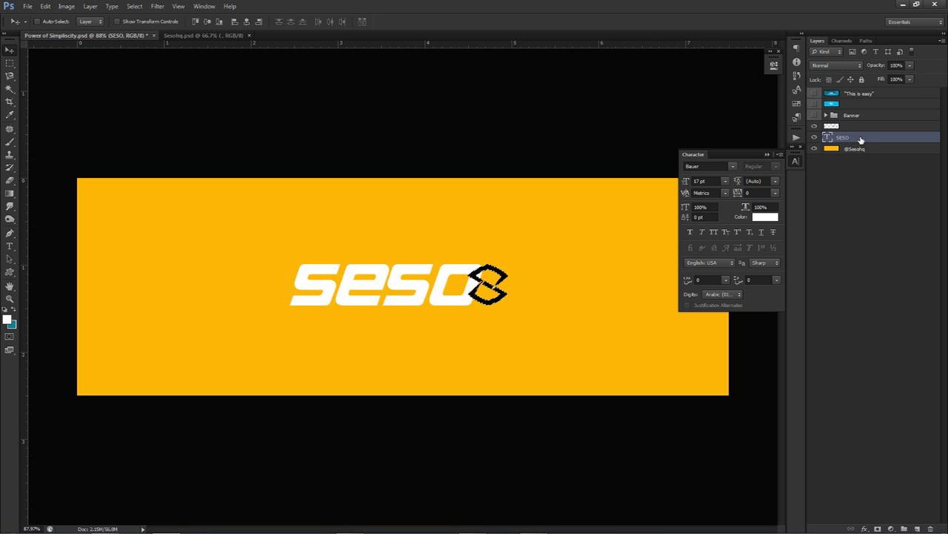
right_click(858, 140)
click(873, 221)
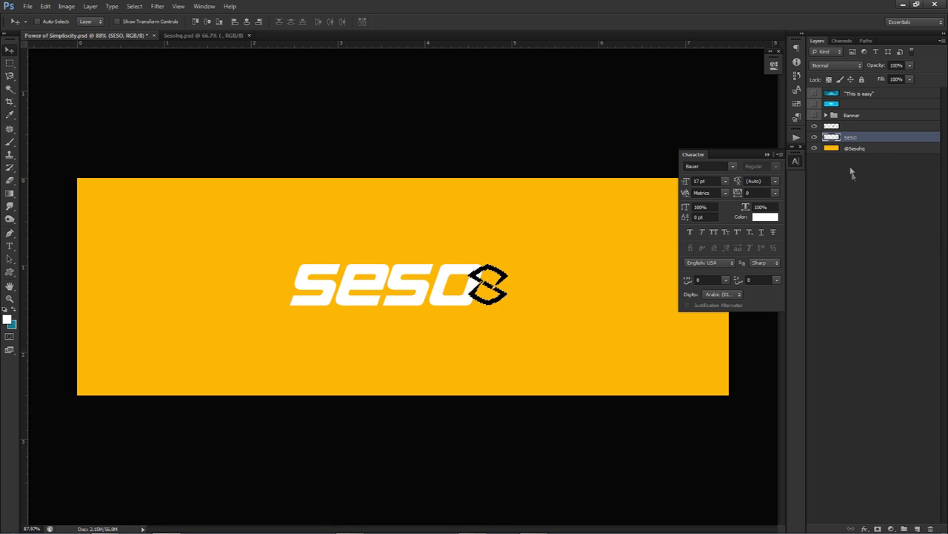
Step: Expand the selection by 4 pixels, delete that area from the SESO layer and deselect
click(134, 6)
mouse_move(155, 116)
click(265, 134)
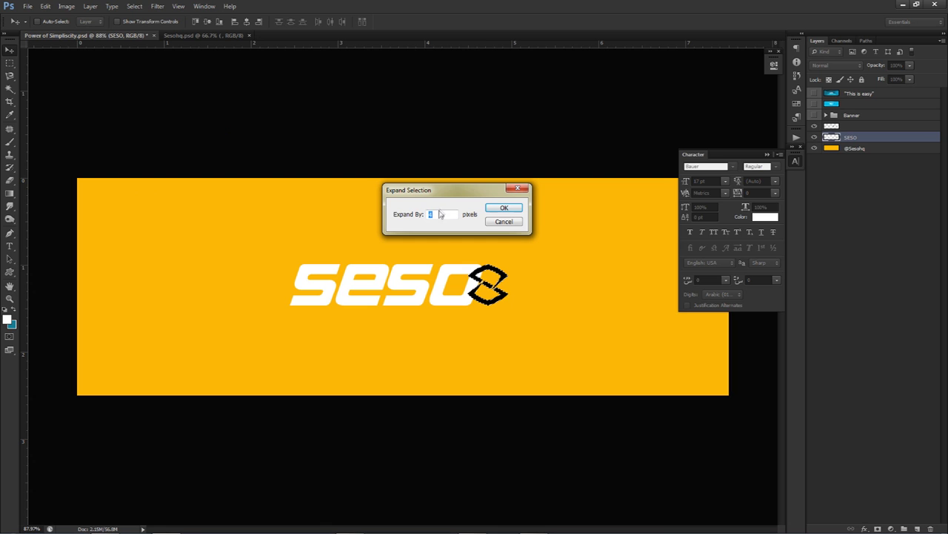
click(503, 208)
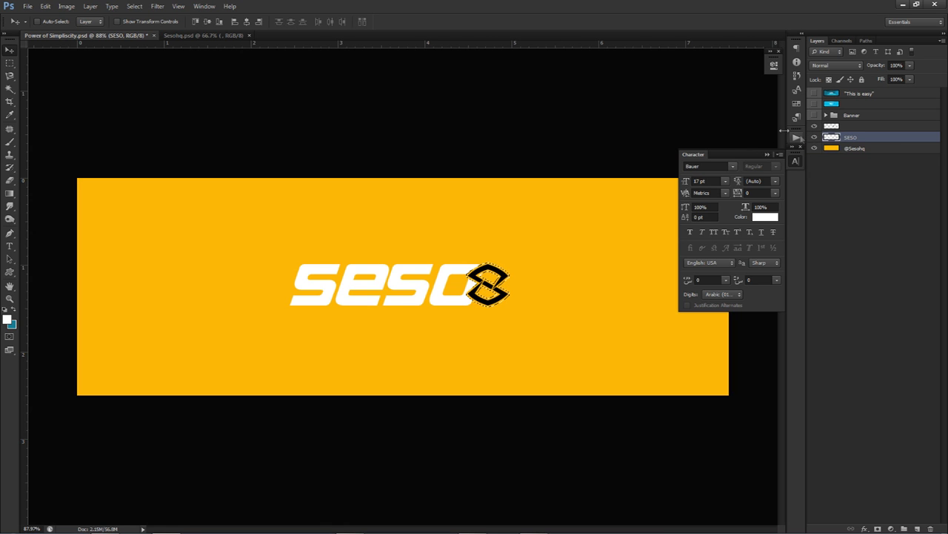
scroll(470, 277, up, 5)
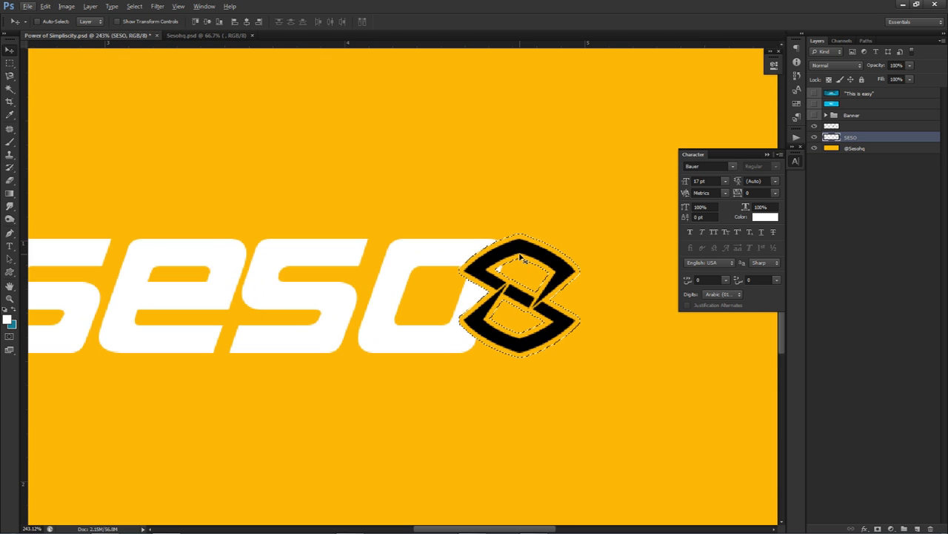
key(ctrl+d)
scroll(525, 278, down, 5)
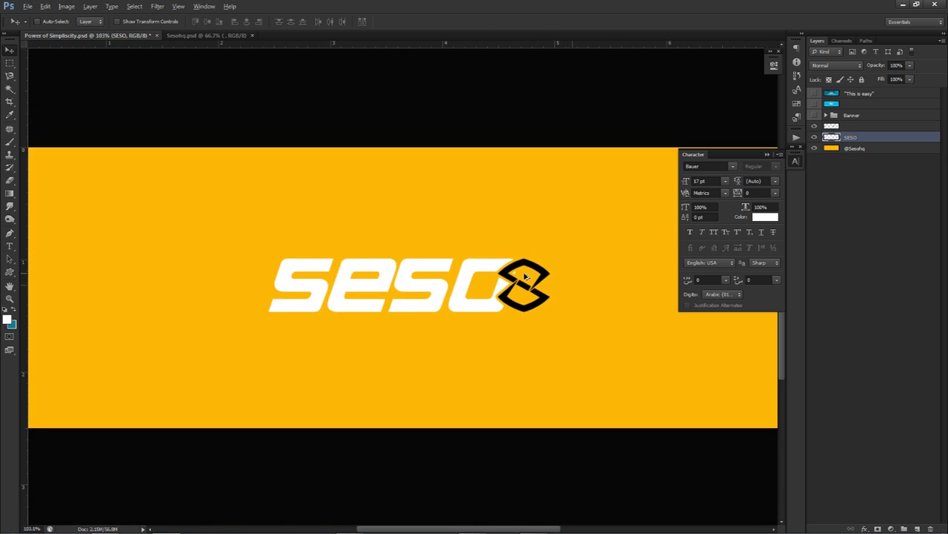
Step: Inspect the cut-out around the emblem by toggling the emblem's visibility and compare it with the Banner group
click(813, 129)
click(814, 129)
scroll(482, 278, up, 3)
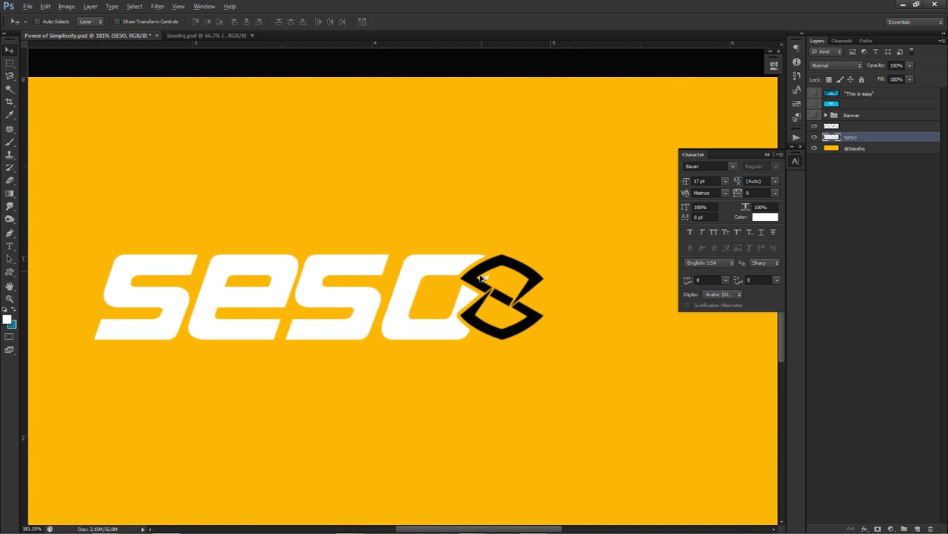
click(813, 115)
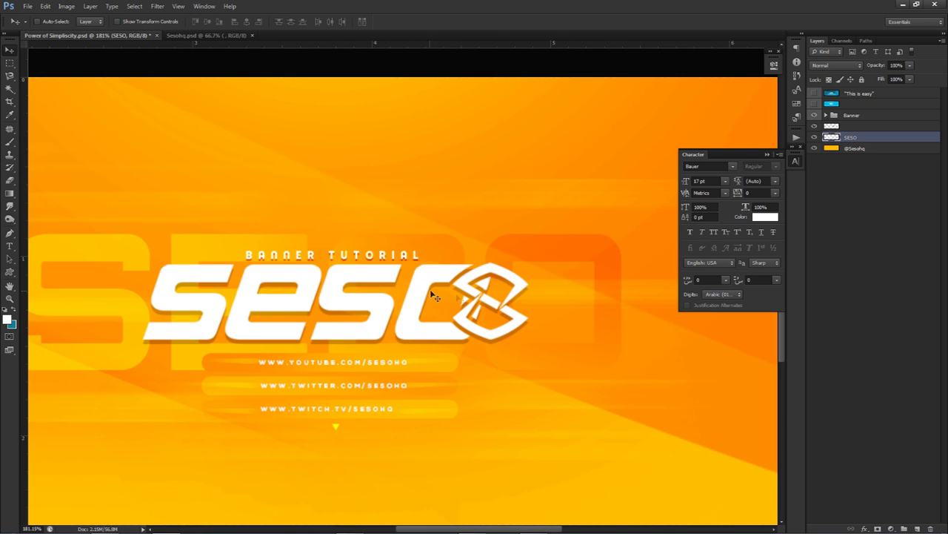
Step: Check the logo against the blue reference banner layer, and hide that layer and the Banner group
click(815, 105)
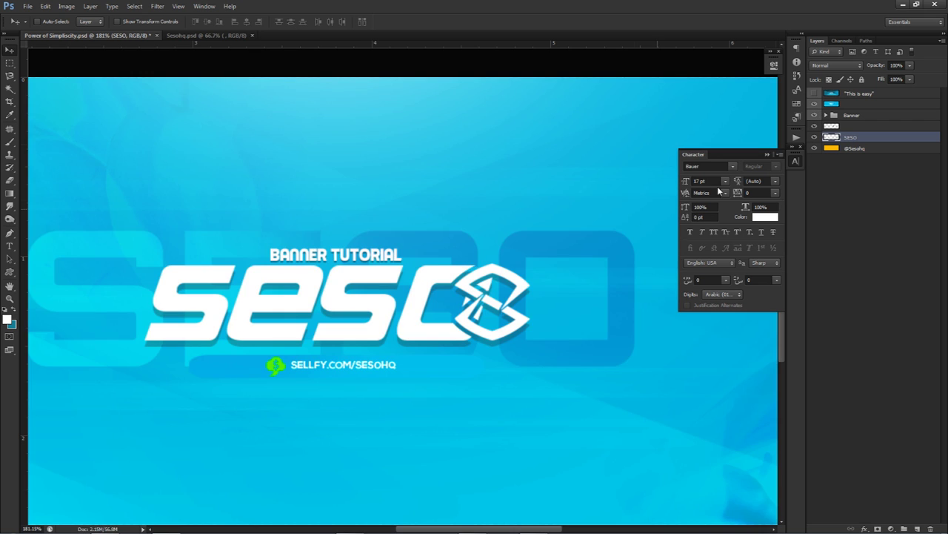
drag(815, 104, 815, 115)
click(815, 126)
click(815, 126)
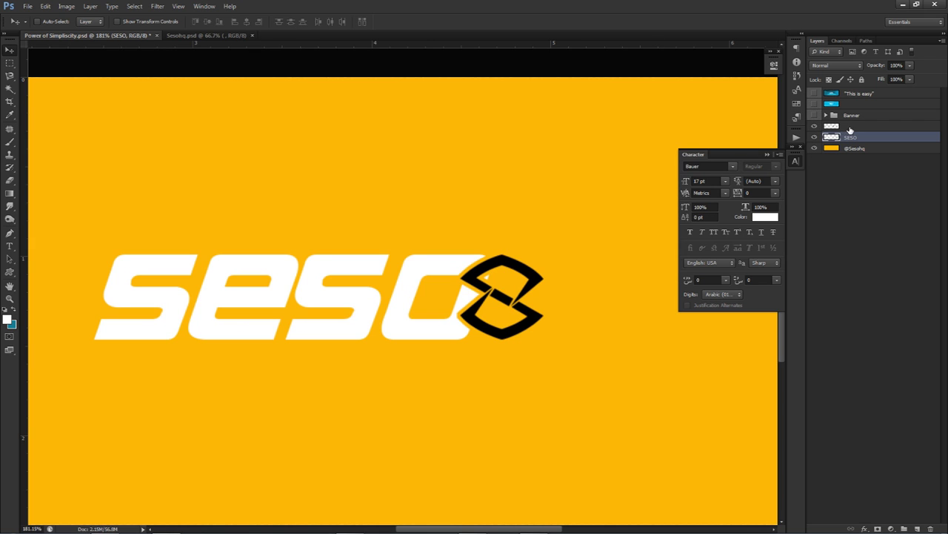
Step: Erase the leftover white fragment of the SESO layer inside the emblem's upper half
click(814, 137)
click(815, 137)
key(e)
mouse_move(491, 280)
mouse_down()
mouse_move(326, 280)
mouse_move(477, 368)
mouse_move(509, 403)
mouse_move(479, 504)
mouse_move(490, 278)
mouse_move(507, 280)
mouse_up()
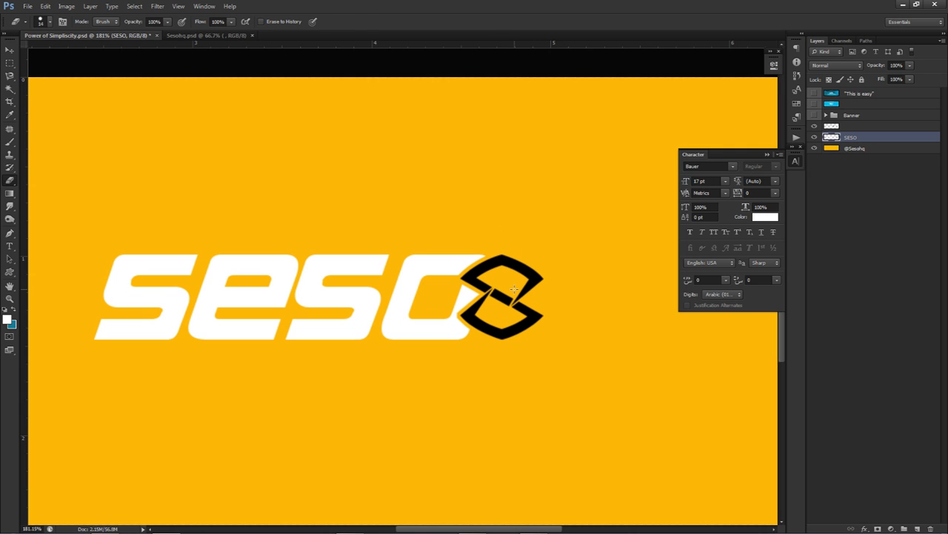
key(v)
key(ctrl+0)
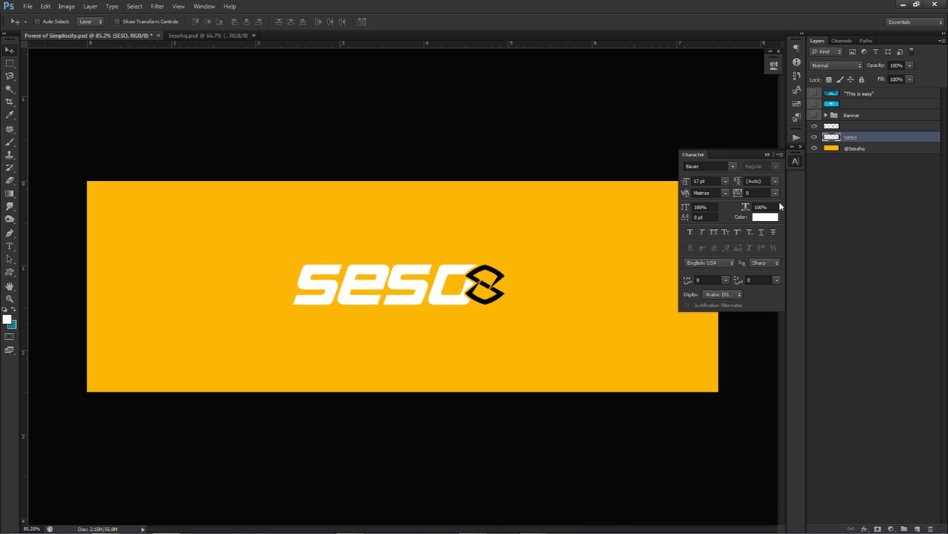
Step: Apply a white Color Overlay with Normal blend mode to the emblem layer
double_click(845, 127)
double_click(898, 128)
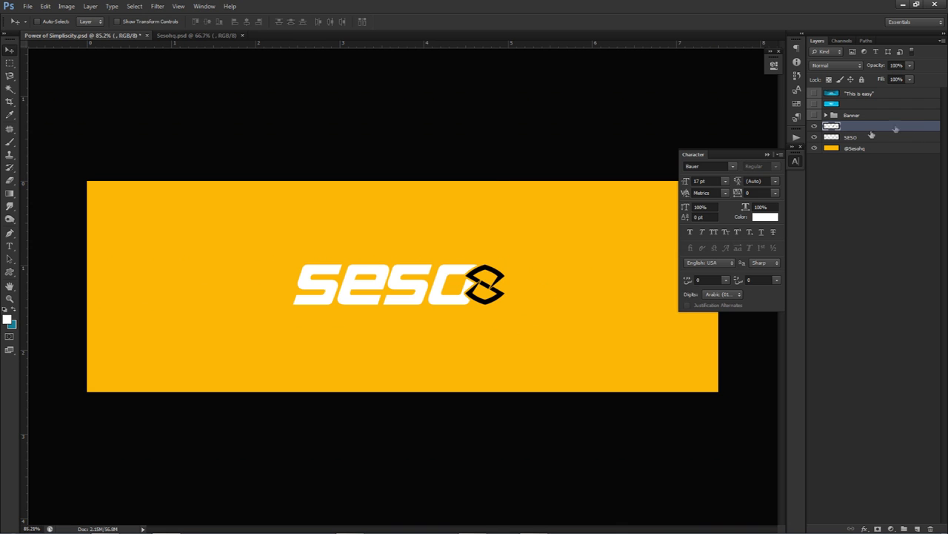
click(523, 261)
click(694, 176)
click(453, 254)
click(699, 248)
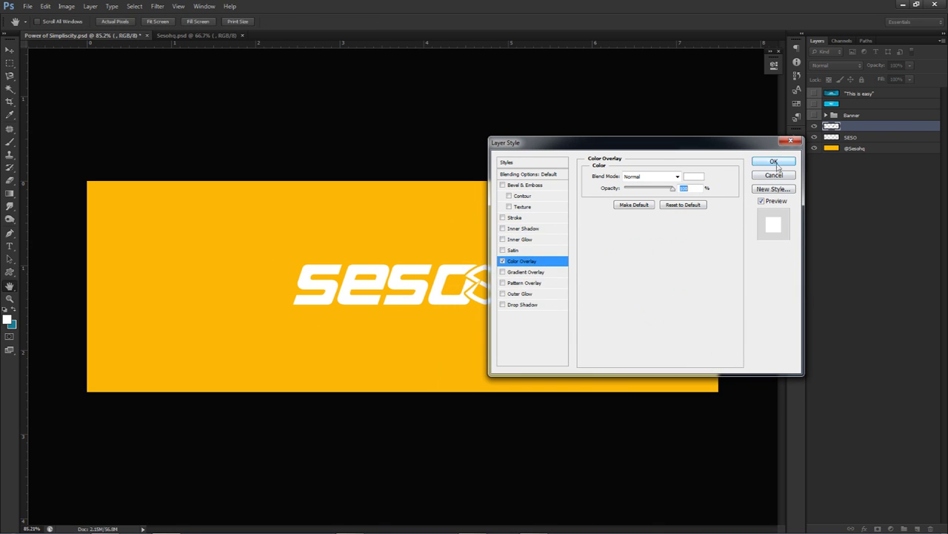
click(774, 161)
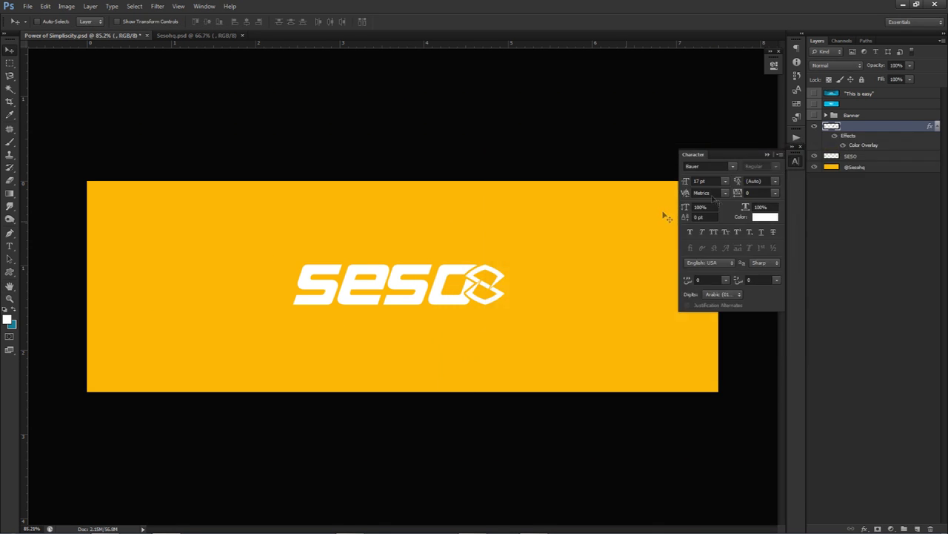
click(937, 126)
Step: Group the emblem and SESO layers and name the group MAIN TEXT
shift+click(879, 141)
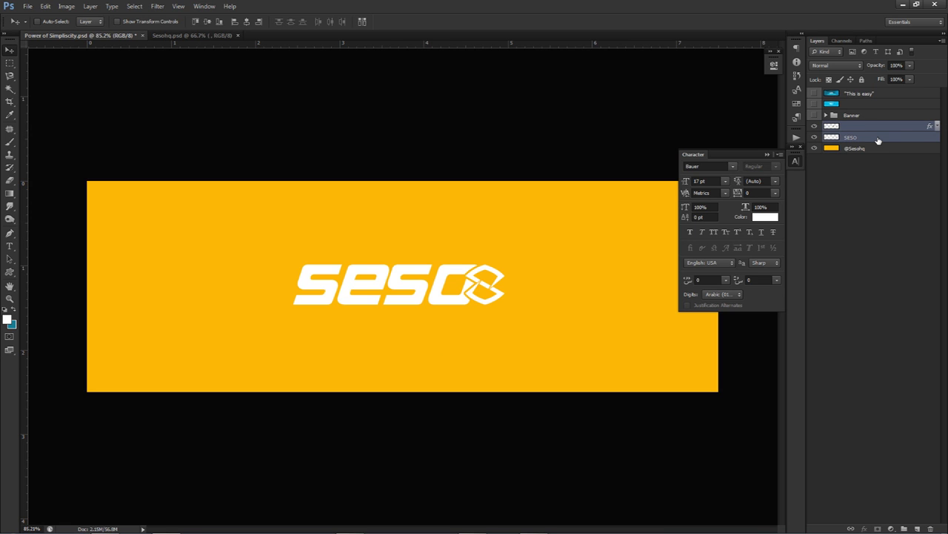
key(ctrl+g)
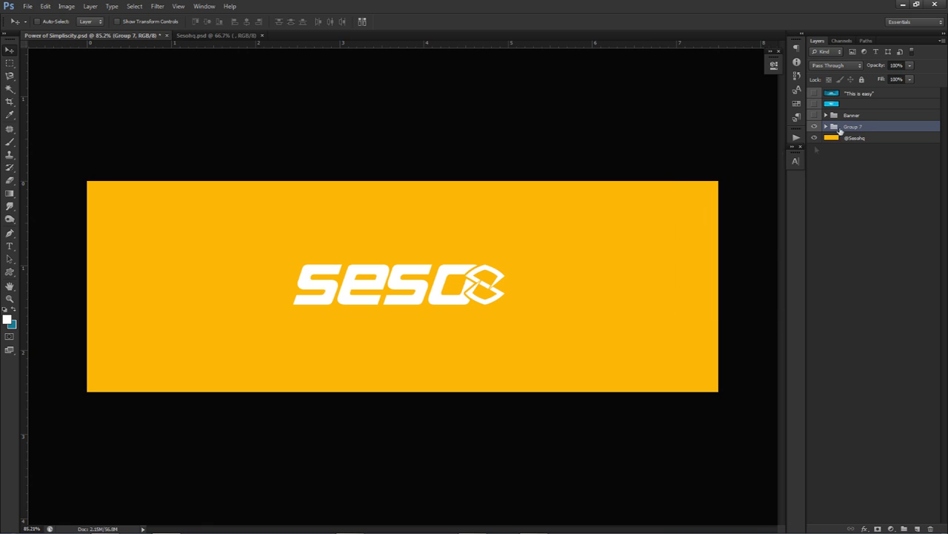
double_click(850, 127)
text(MAIN TEXT)
key(Return)
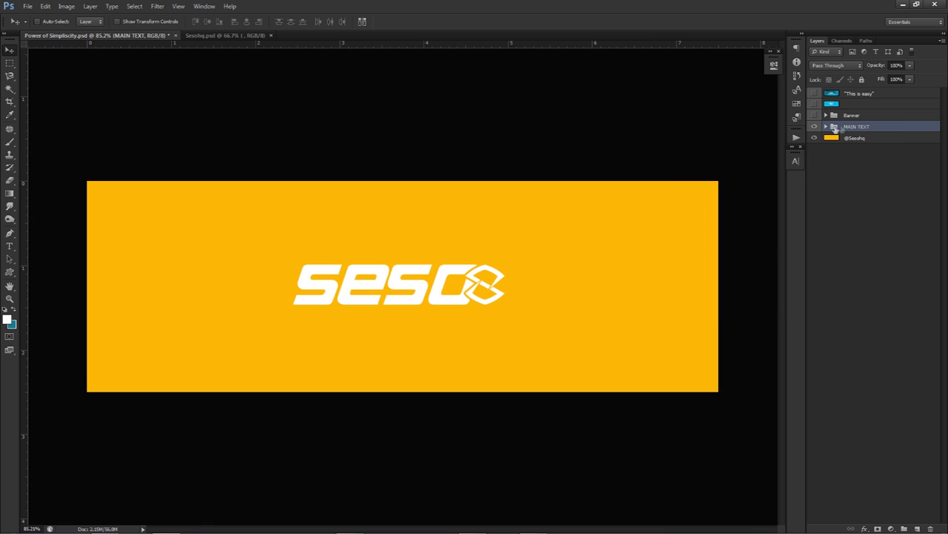
Step: Scale the MAIN TEXT group down slightly and centre it on the canvas guides, showing the guides only for the transform
click(814, 127)
click(815, 126)
key(ctrl+semicolon)
key(ctrl+t)
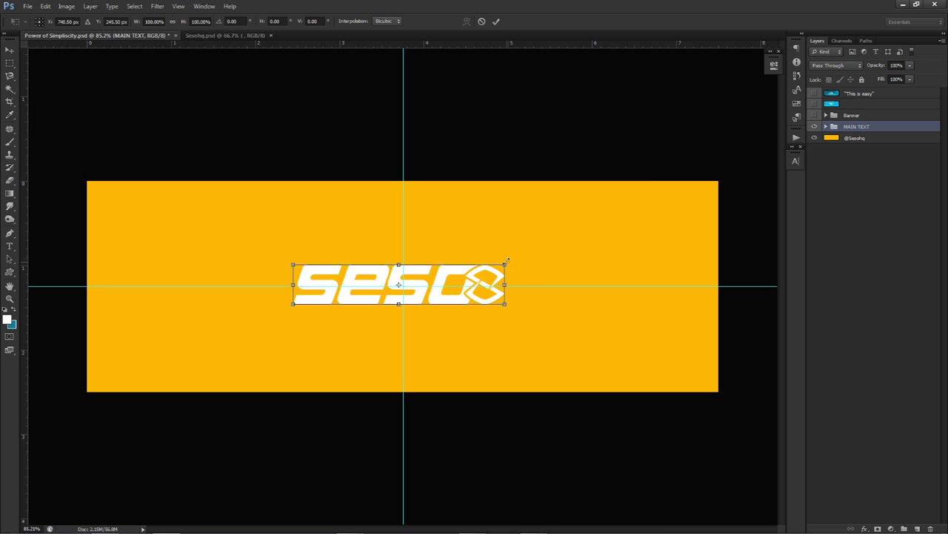
drag(506, 263, 472, 276)
key(Return)
key(ctrl+semicolon)
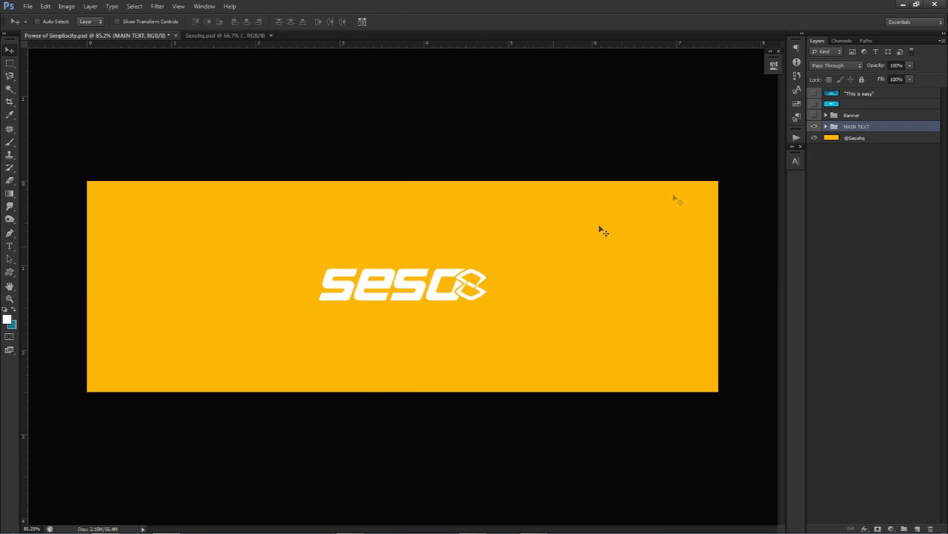
Step: Add a Drop Shadow to the MAIN TEXT group with global light off, a 90° angle and 0 px size
click(827, 126)
click(882, 149)
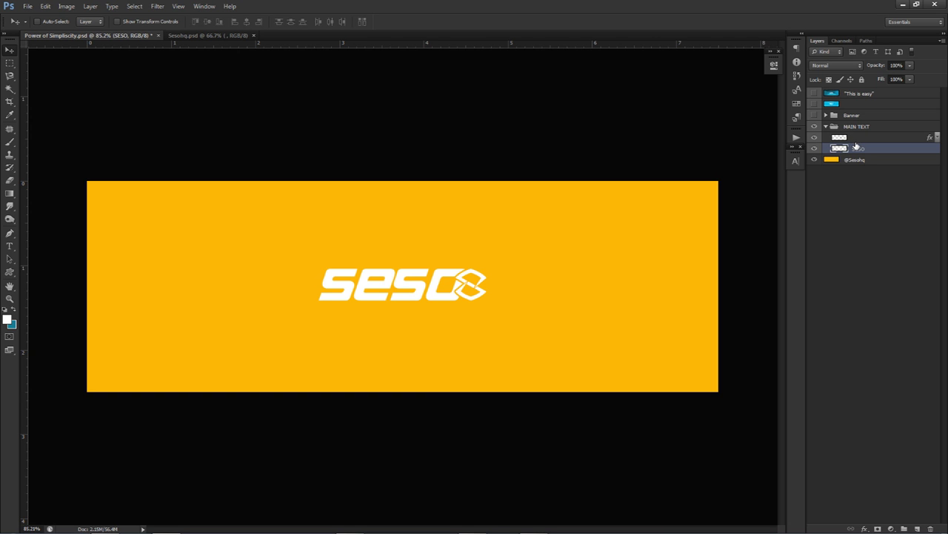
click(827, 127)
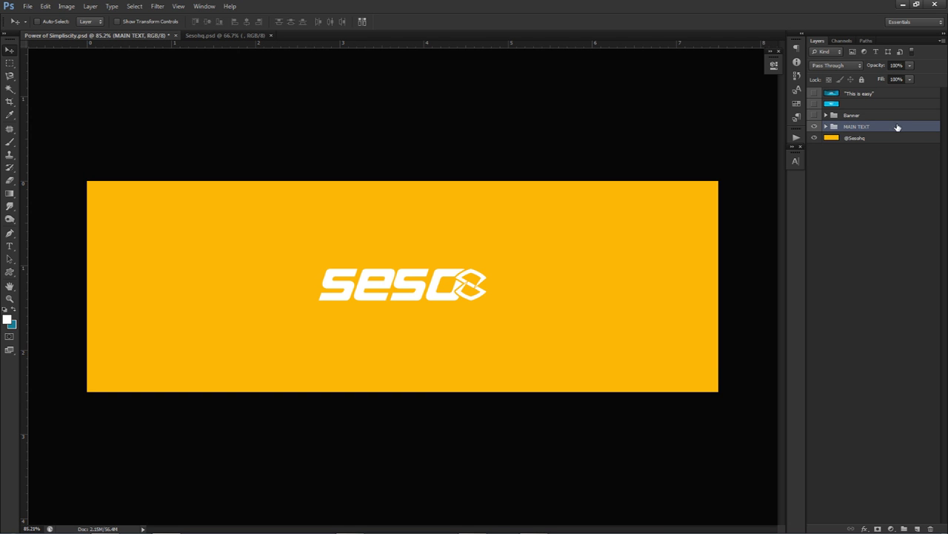
double_click(899, 127)
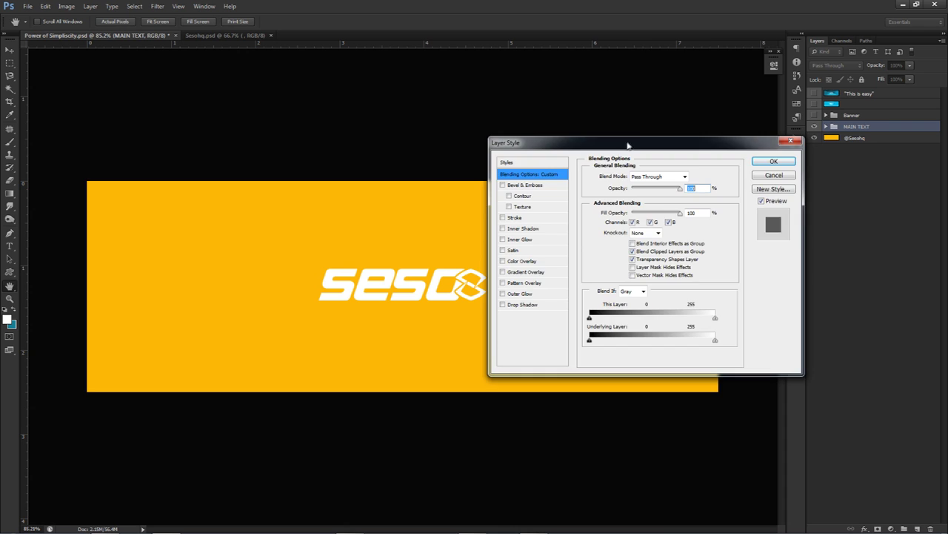
drag(627, 145, 652, 125)
click(546, 284)
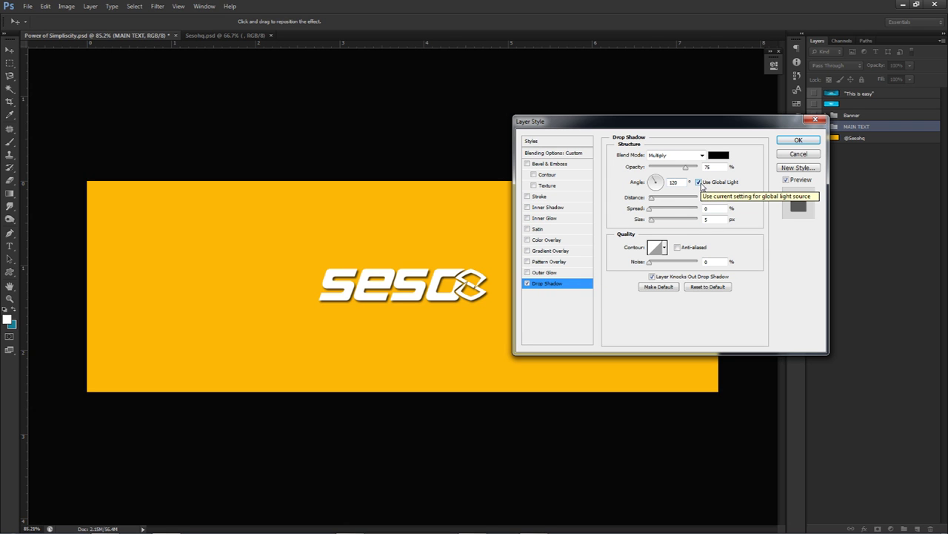
drag(654, 180, 656, 177)
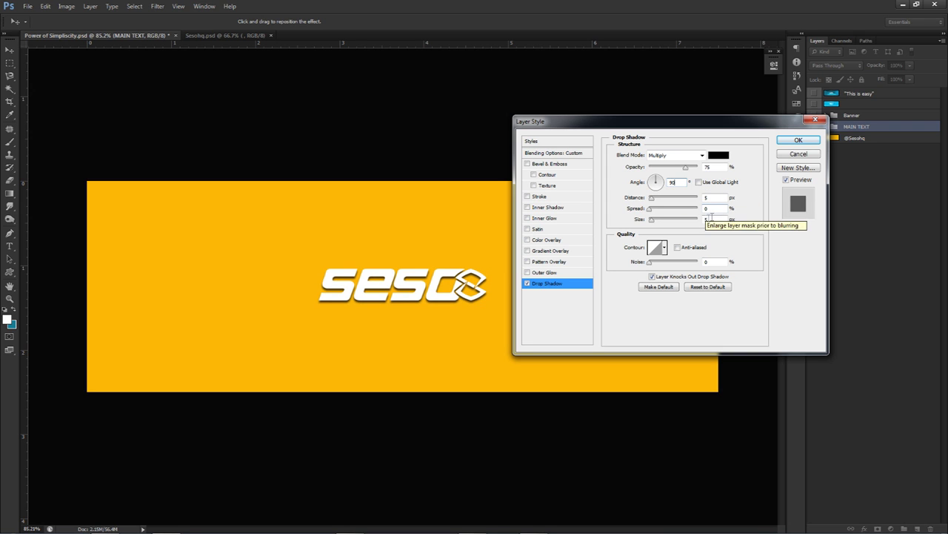
click(716, 218)
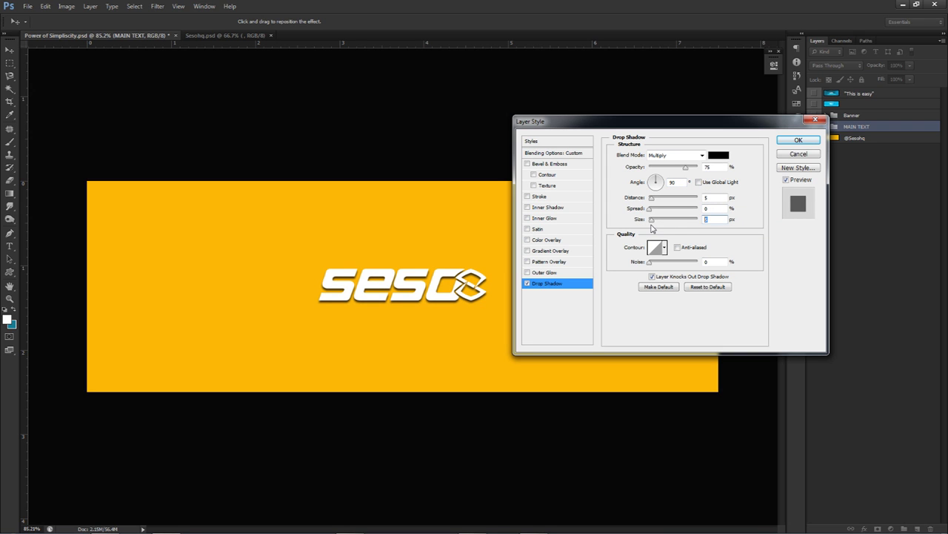
text(0)
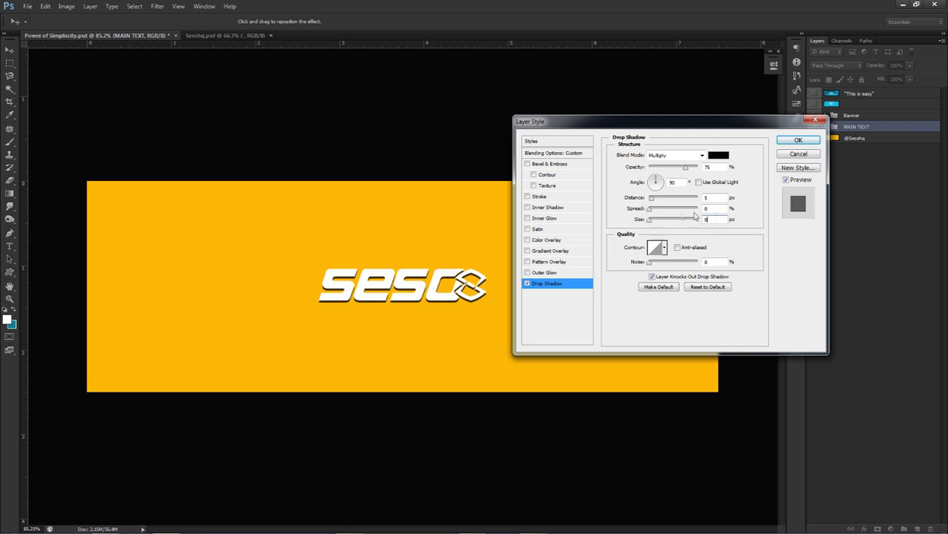
Step: Try a larger shadow distance, settle on 5 px, set the shadow's opacity to 50% and apply the style
click(714, 197)
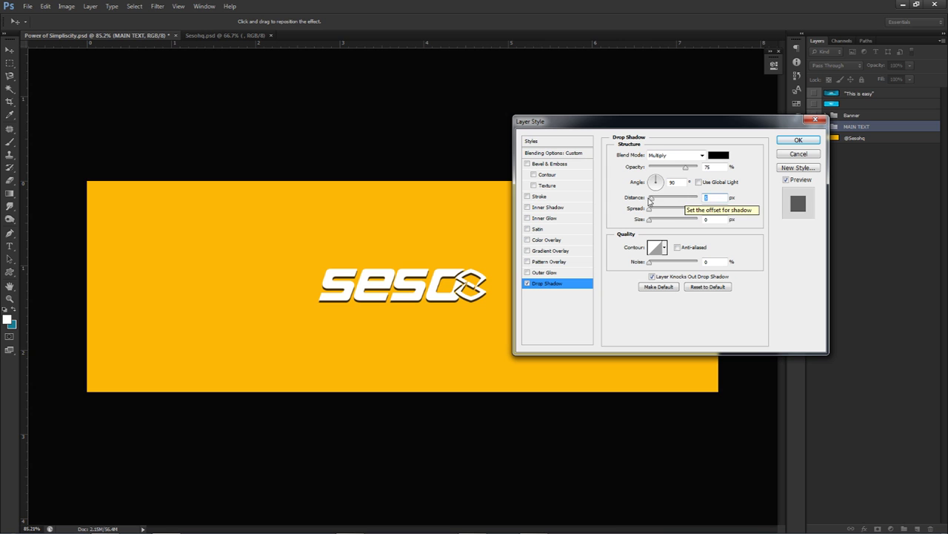
drag(650, 198, 655, 199)
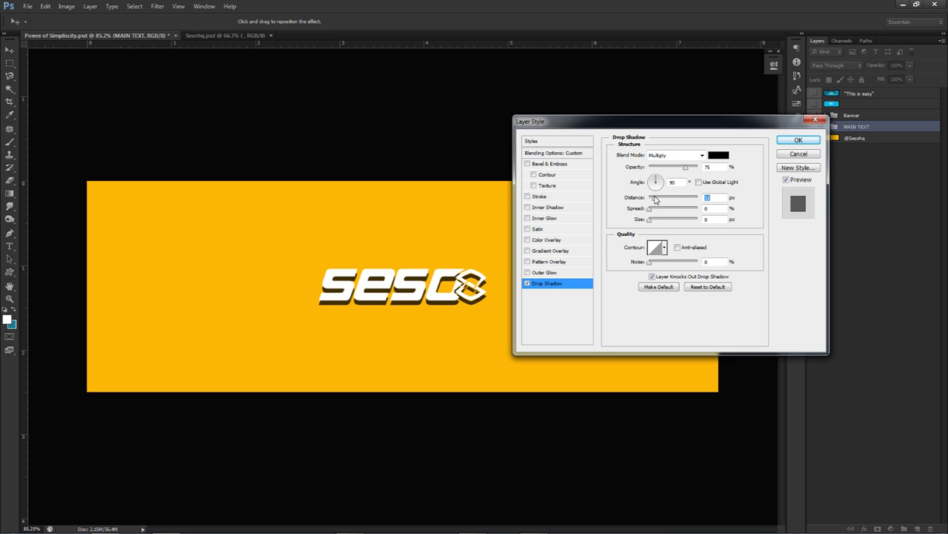
drag(655, 199, 651, 199)
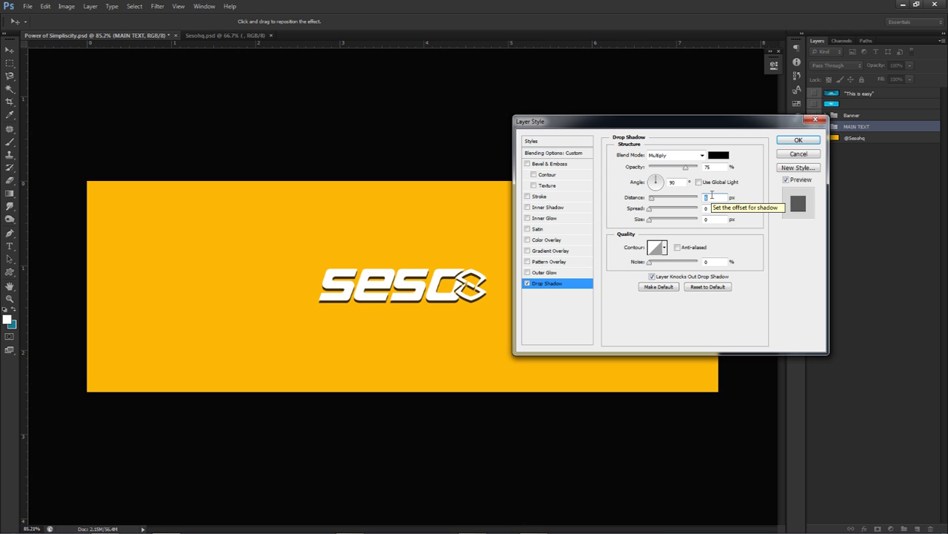
drag(685, 167, 671, 169)
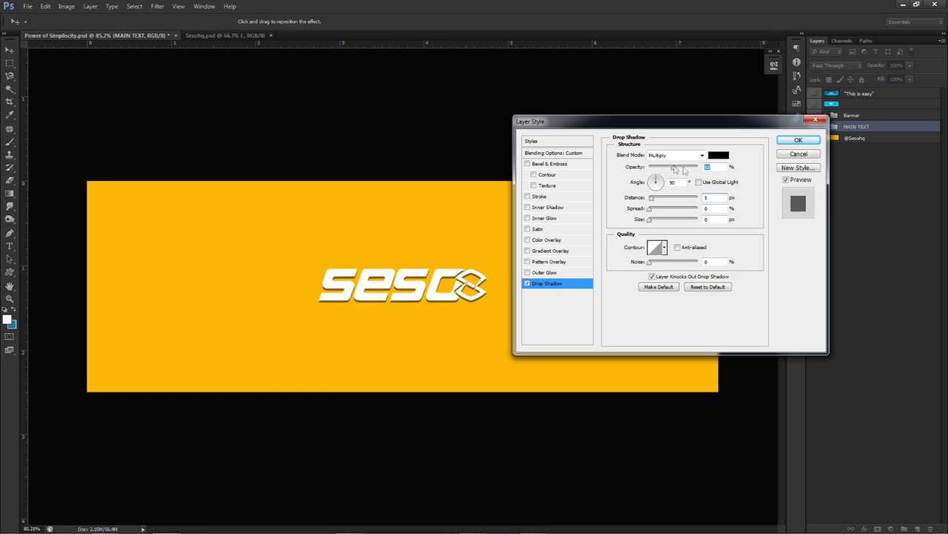
text(50)
click(798, 140)
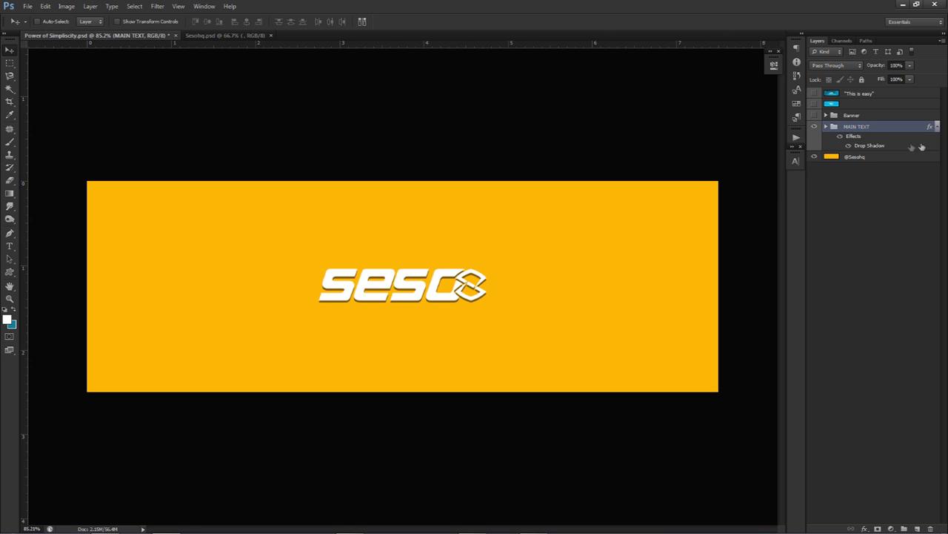
click(937, 126)
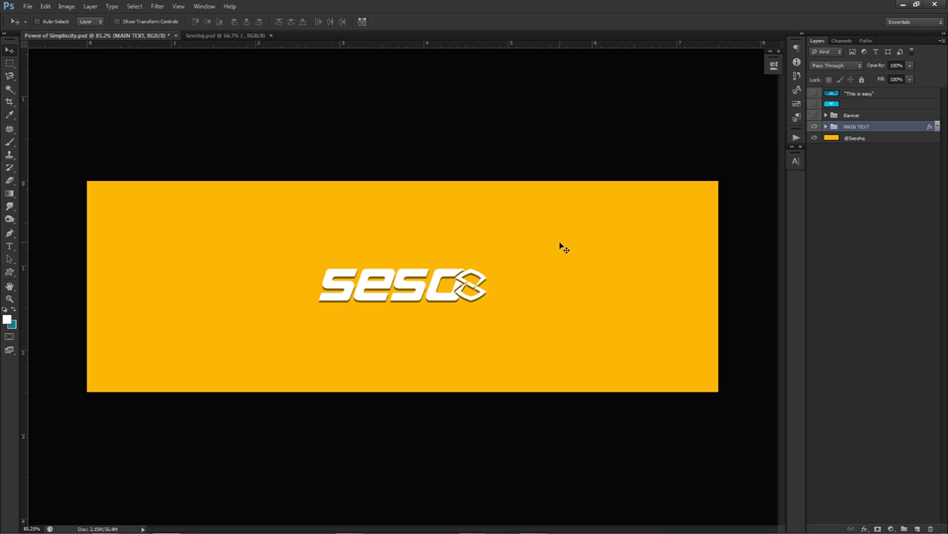
Step: Add a SESO text layer beside the logo and set it in Move-X Bold
key(t)
click(556, 278)
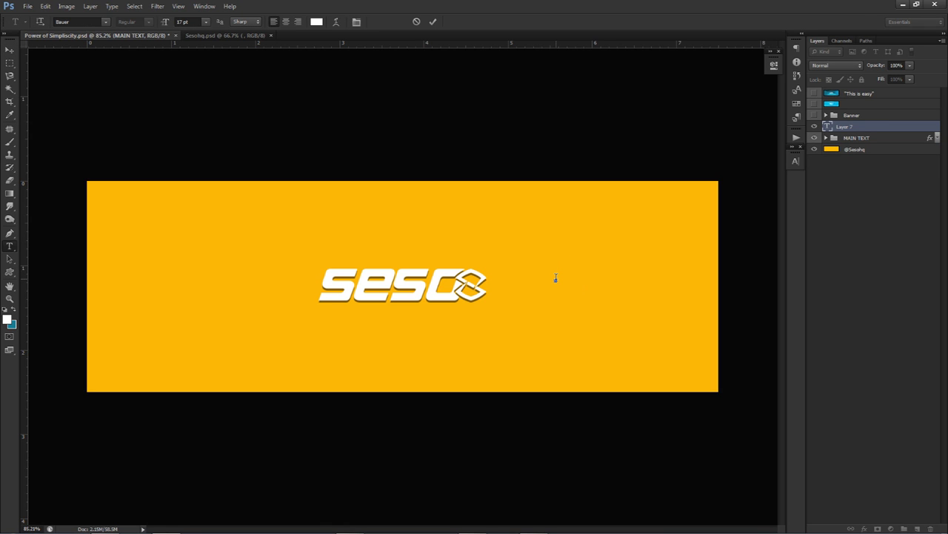
text(sesco)
key(ctrl+a)
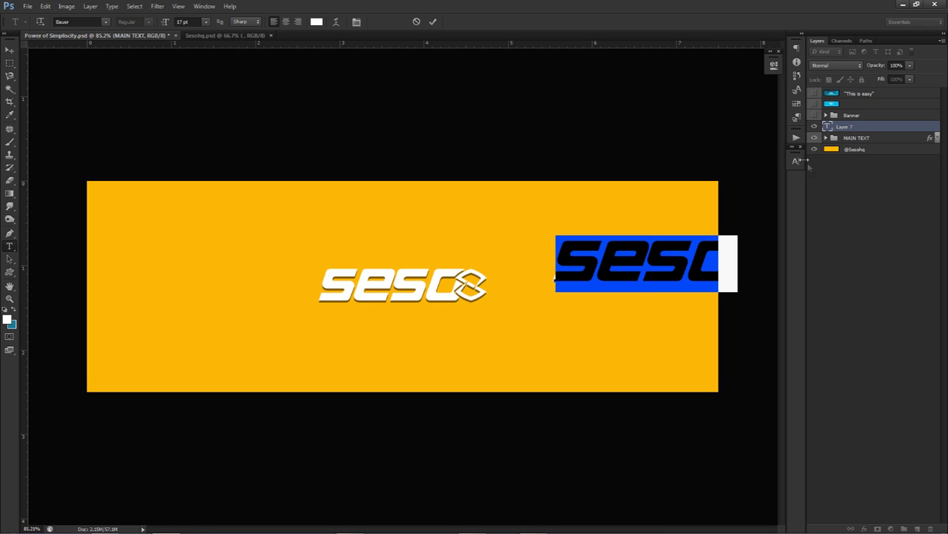
click(796, 161)
click(714, 164)
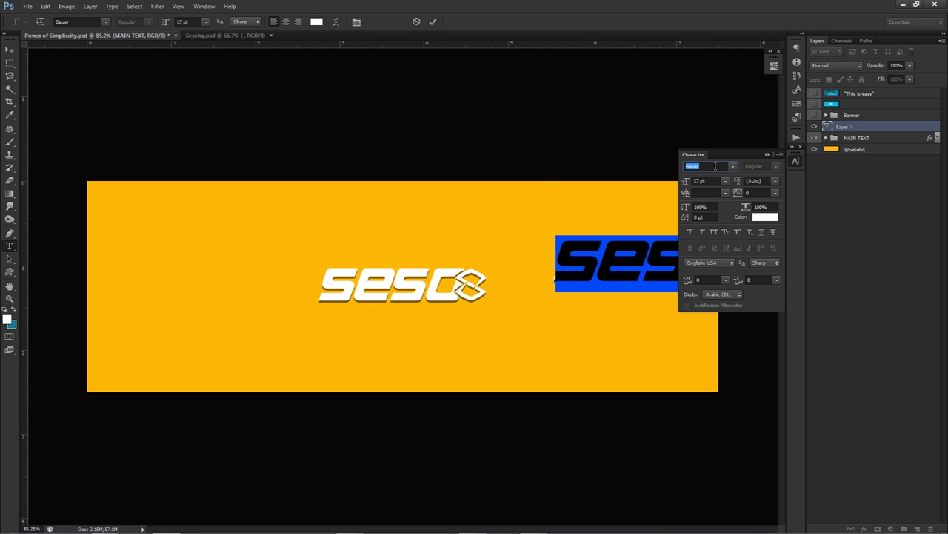
text(Move-X)
key(Return)
click(760, 166)
click(757, 192)
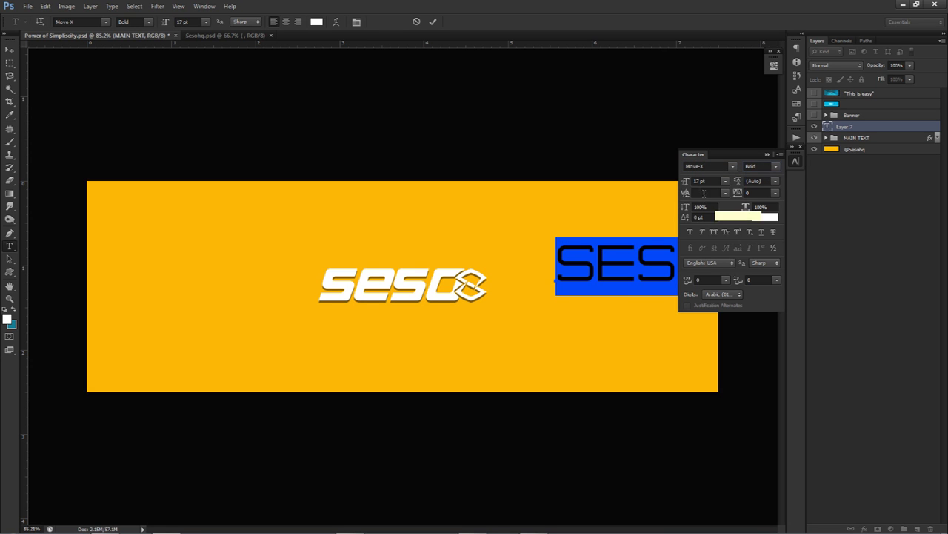
click(433, 22)
Step: Set the new SESO text to 28 pt and centre it over the logo
key(v)
drag(545, 200, 315, 218)
click(700, 180)
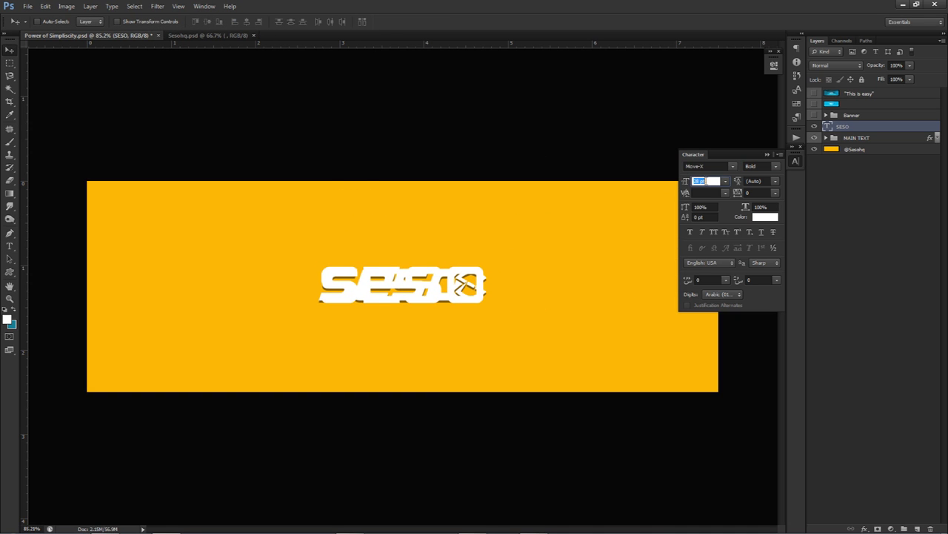
text(28)
key(Return)
drag(570, 256, 504, 264)
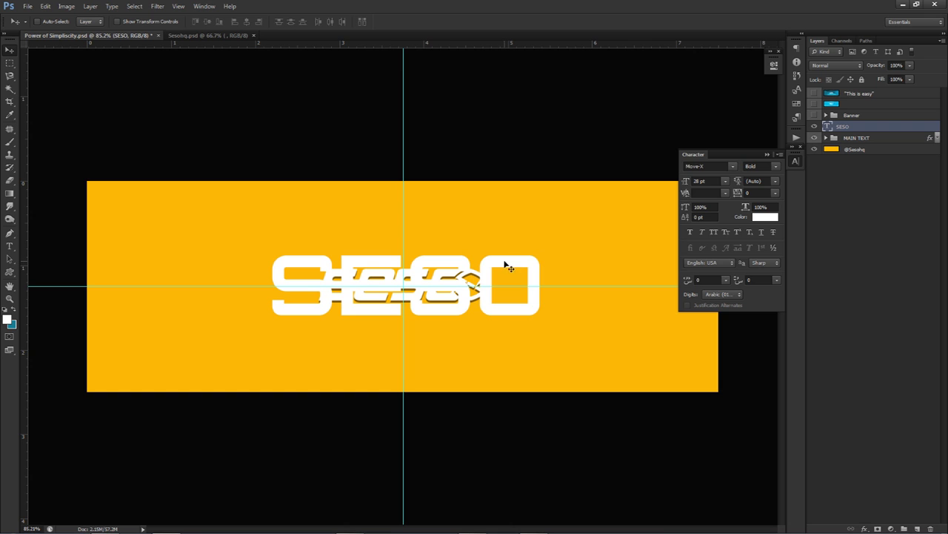
Step: Set the large SESO text layer's blend mode to Overlay and its opacity to 30%
click(844, 66)
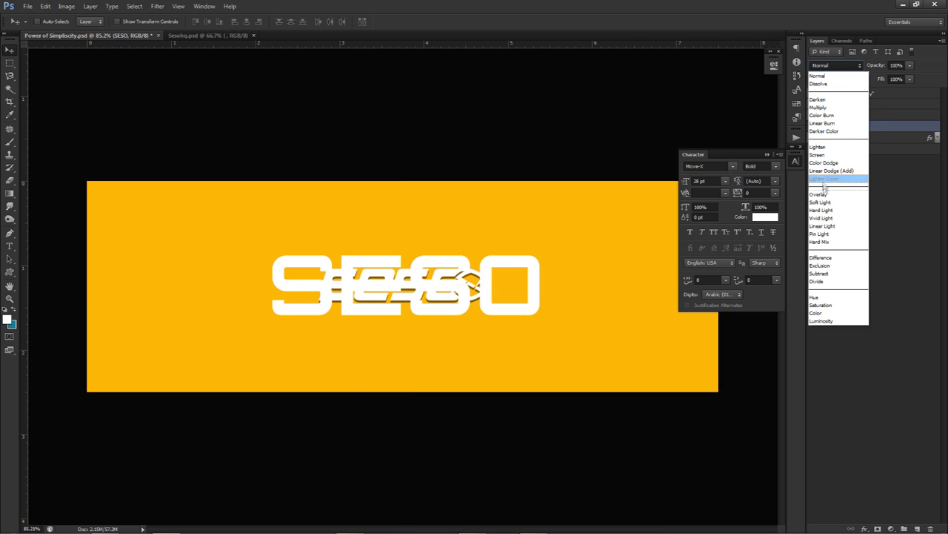
click(853, 178)
click(910, 65)
drag(911, 79, 880, 79)
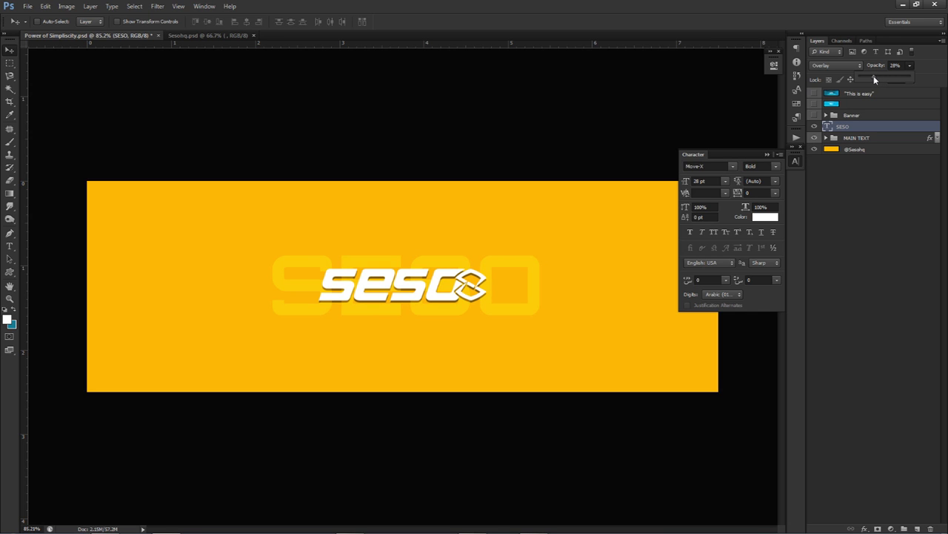
Step: Try placing the large SESO text layer below the MAIN TEXT group
drag(861, 126, 864, 148)
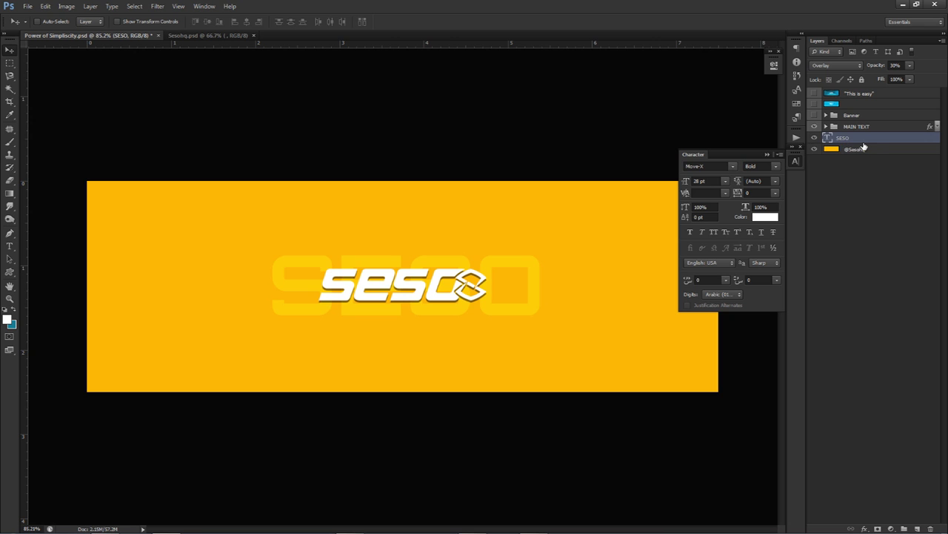
key(ctrl+z)
scroll(407, 312, up, 5)
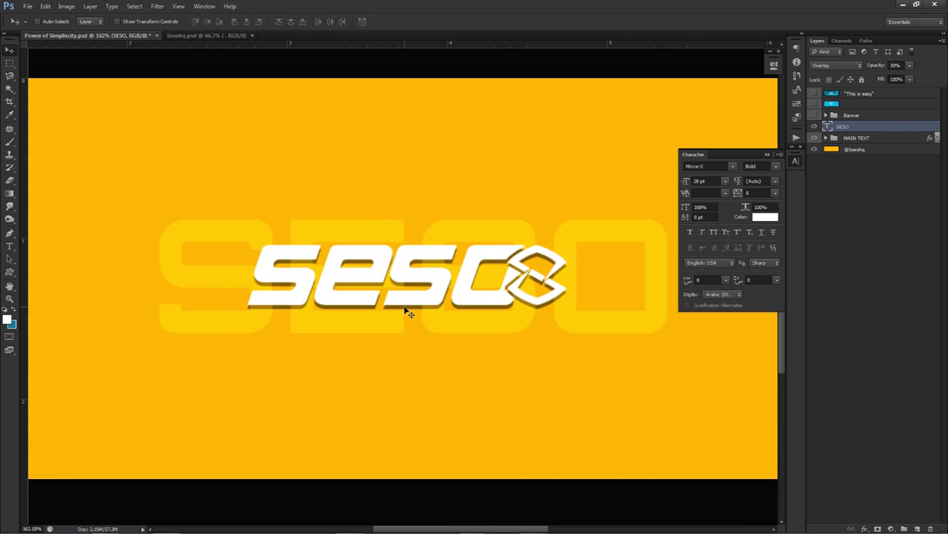
Step: Place the large SESO text layer directly below the MAIN TEXT group and collapse the character settings
scroll(424, 314, up, 2)
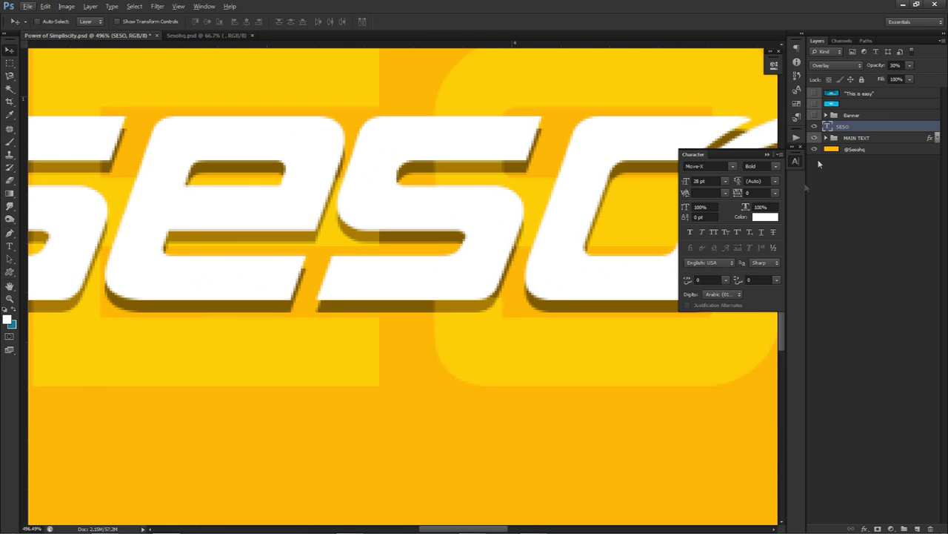
drag(865, 130, 856, 145)
scroll(581, 237, down, 2)
scroll(581, 237, down, 6)
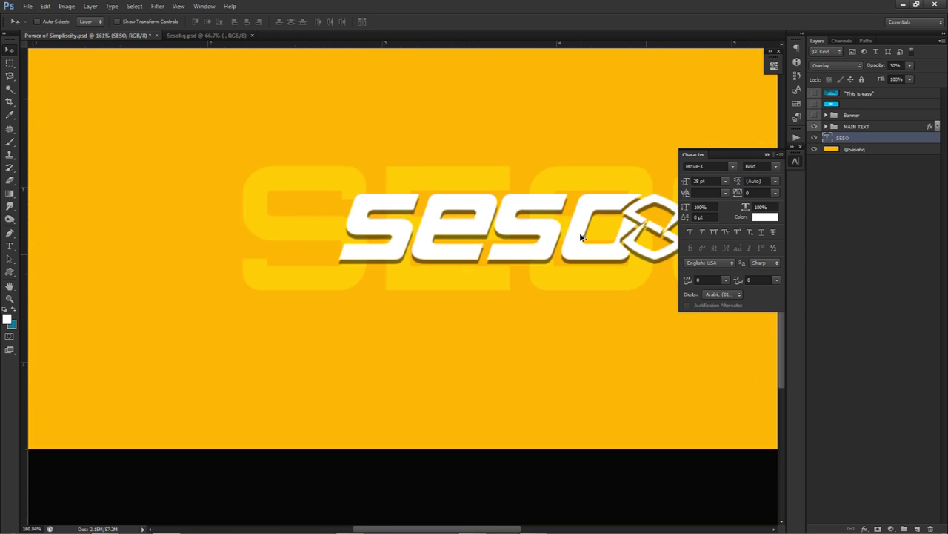
scroll(581, 235, down, 1)
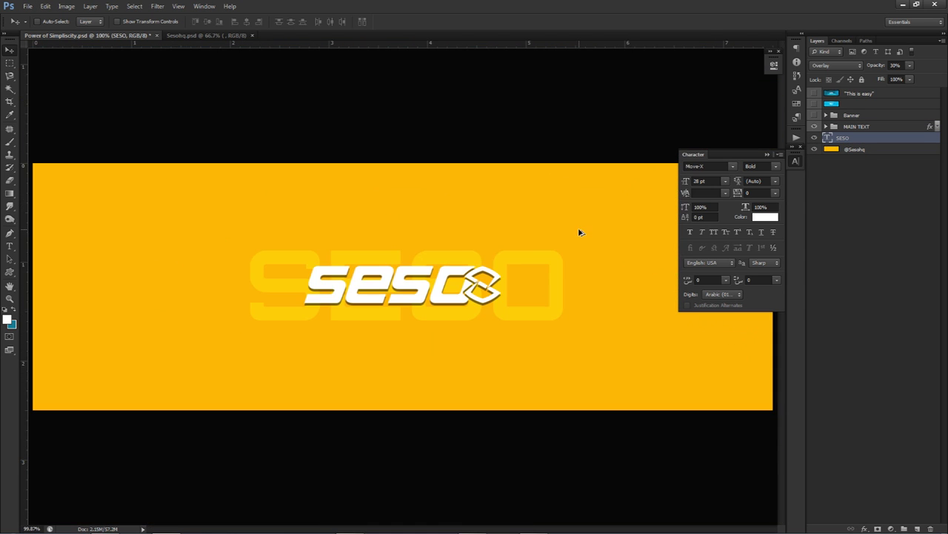
click(796, 161)
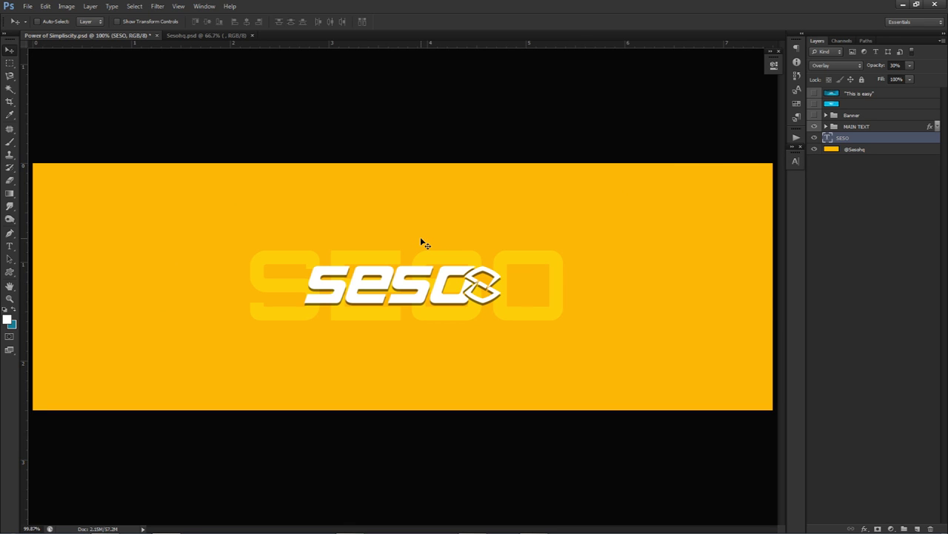
click(854, 150)
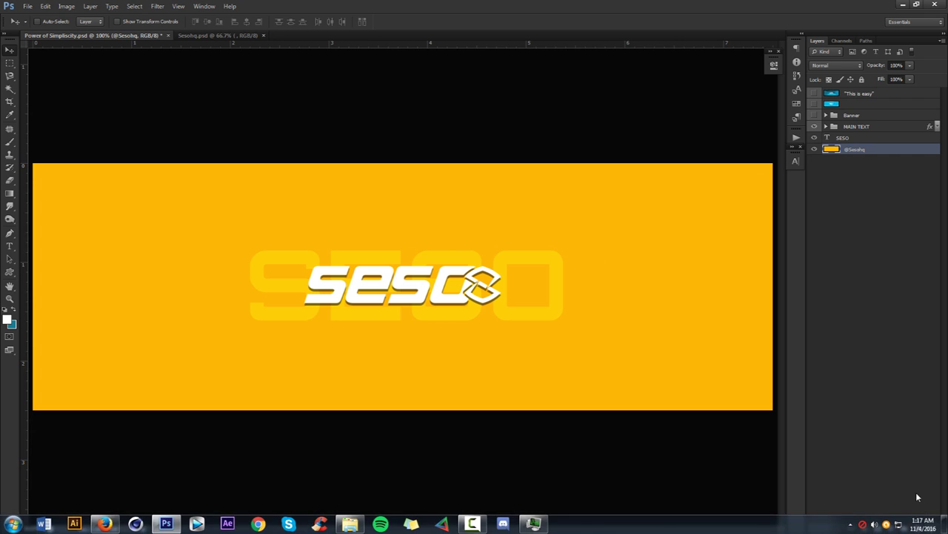
click(918, 528)
key(p)
scroll(151, 196, down, 1)
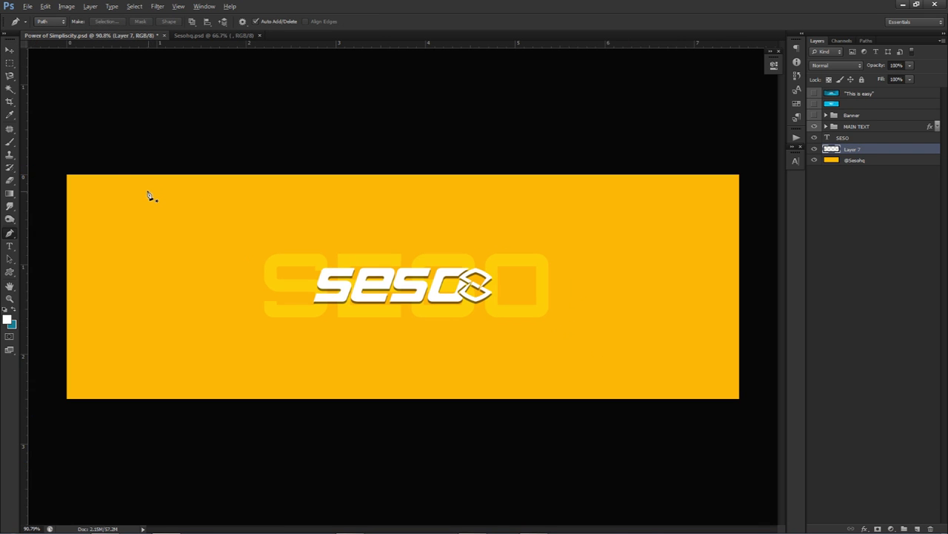
right_click(5, 234)
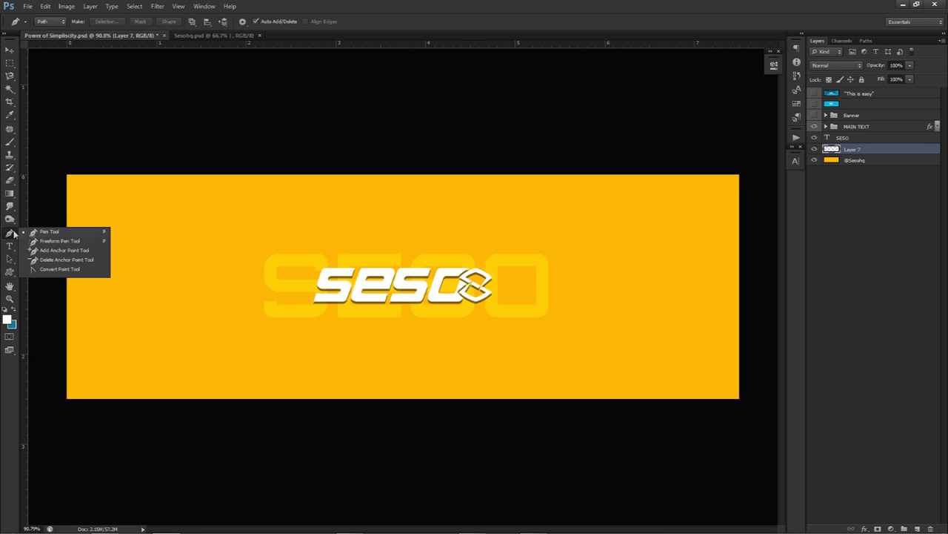
click(44, 234)
Step: Draw a closed path with a curved edge running from the banner's upper-left edge to its lower right, enclosing the lower-left area
click(107, 157)
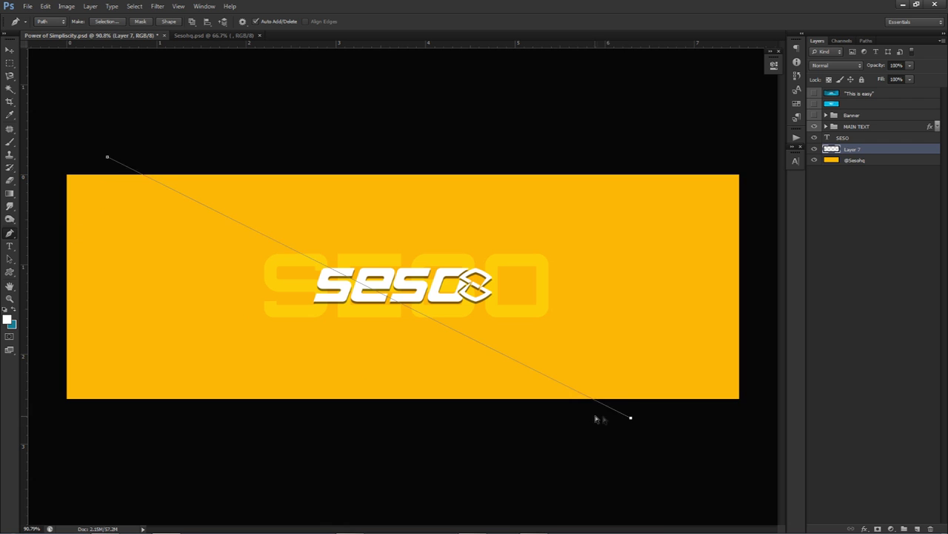
drag(627, 422, 682, 420)
drag(572, 428, 334, 387)
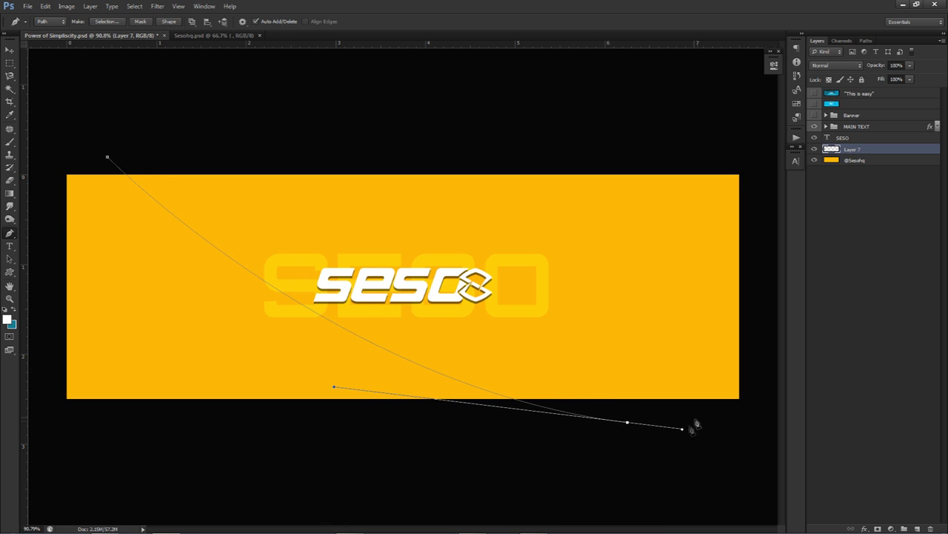
alt+click(628, 422)
click(60, 448)
click(46, 412)
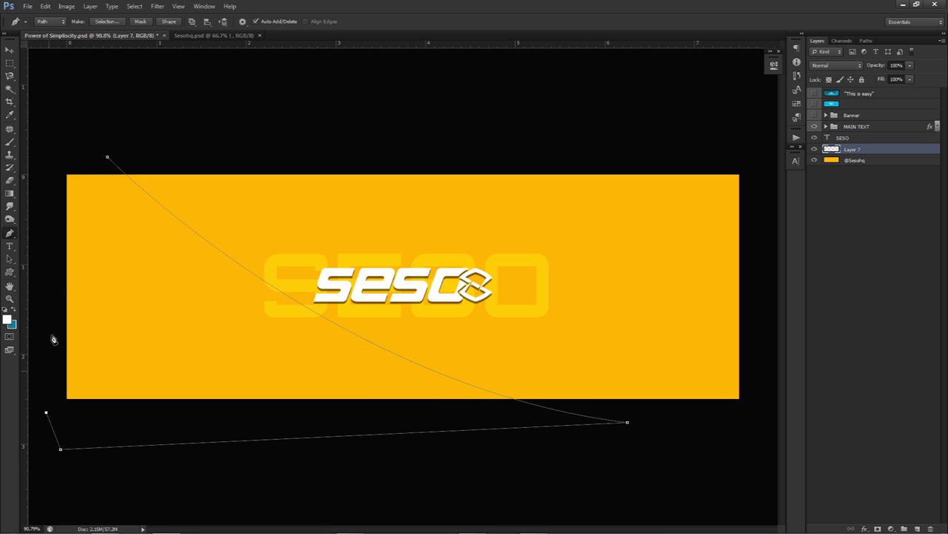
click(47, 165)
click(109, 161)
Step: Fill the closed path with white on the new layer and delete the path
right_click(466, 255)
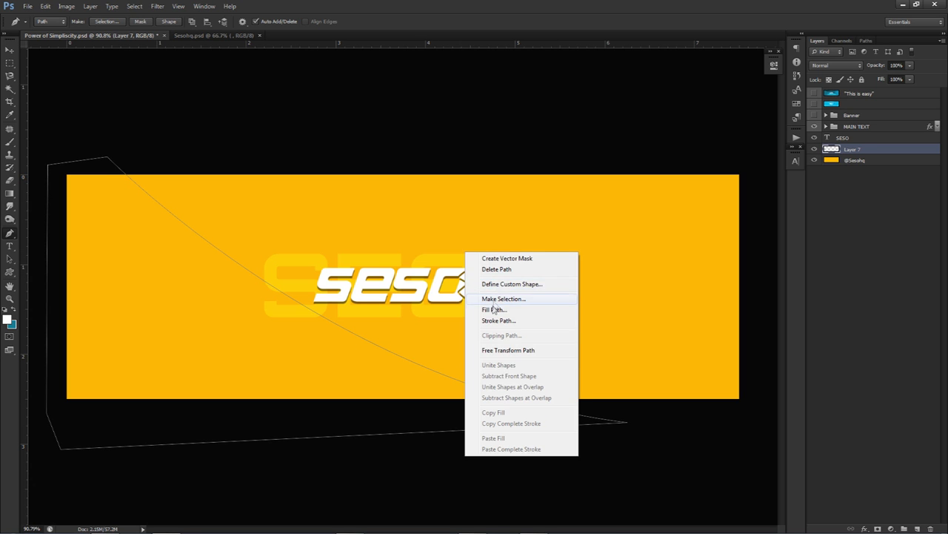
click(486, 309)
click(511, 224)
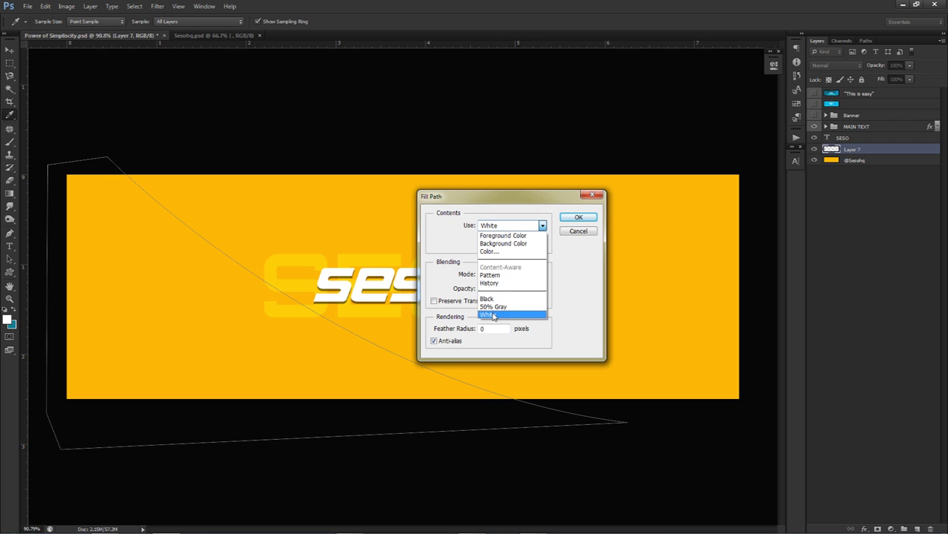
click(491, 314)
click(577, 217)
right_click(508, 213)
click(530, 218)
key(v)
drag(344, 270, 474, 297)
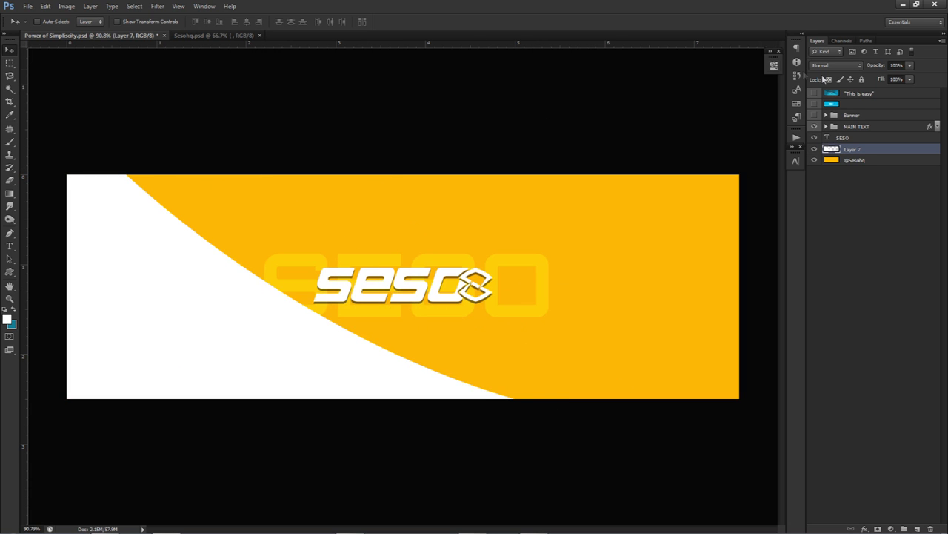
Step: Set the white curved shape layer's blend mode to Overlay and its opacity to 20%
click(833, 70)
click(827, 194)
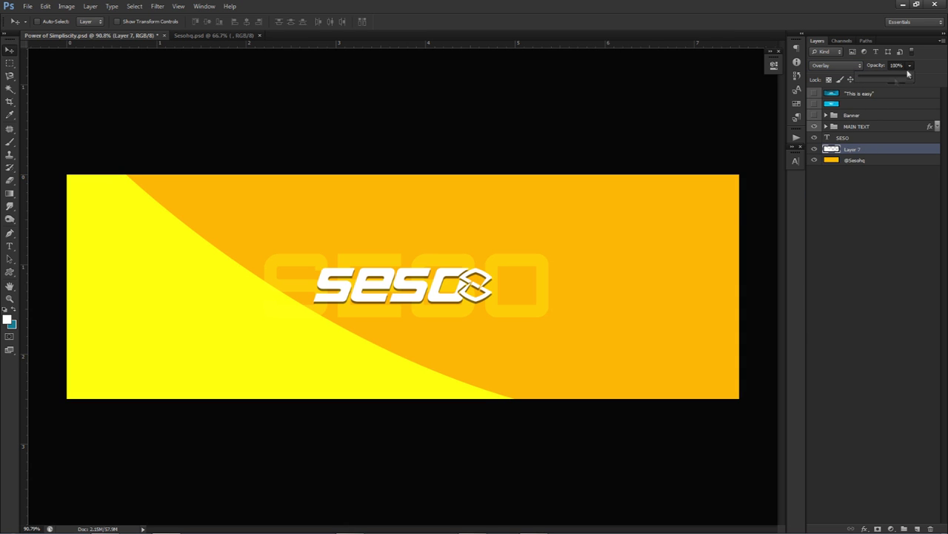
drag(908, 73, 866, 78)
click(910, 65)
drag(883, 67, 889, 63)
click(519, 237)
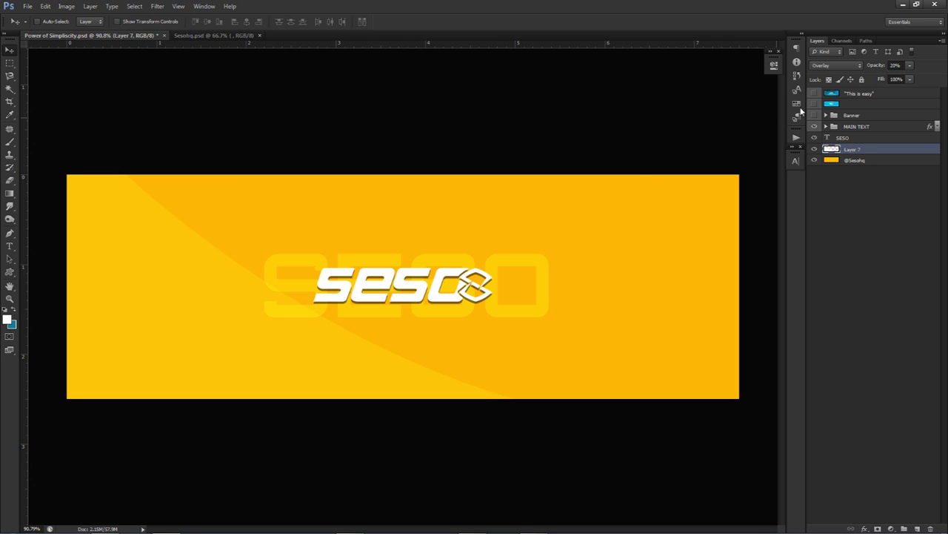
Step: Rename the curved shape layer as 1
double_click(858, 149)
text(1)
key(Return)
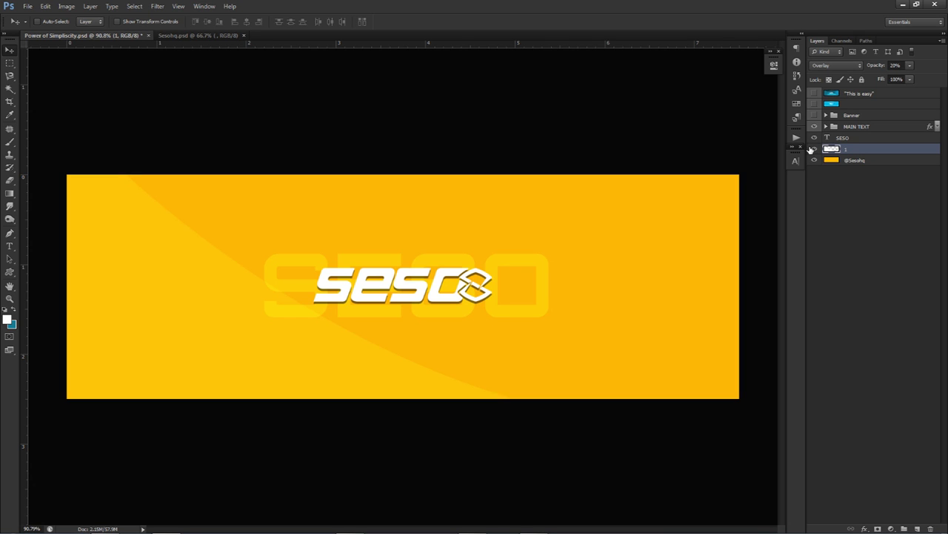
Step: Place a duplicate of layer 1 beneath the original and set the copy's fill to 0%
key(ctrl+j)
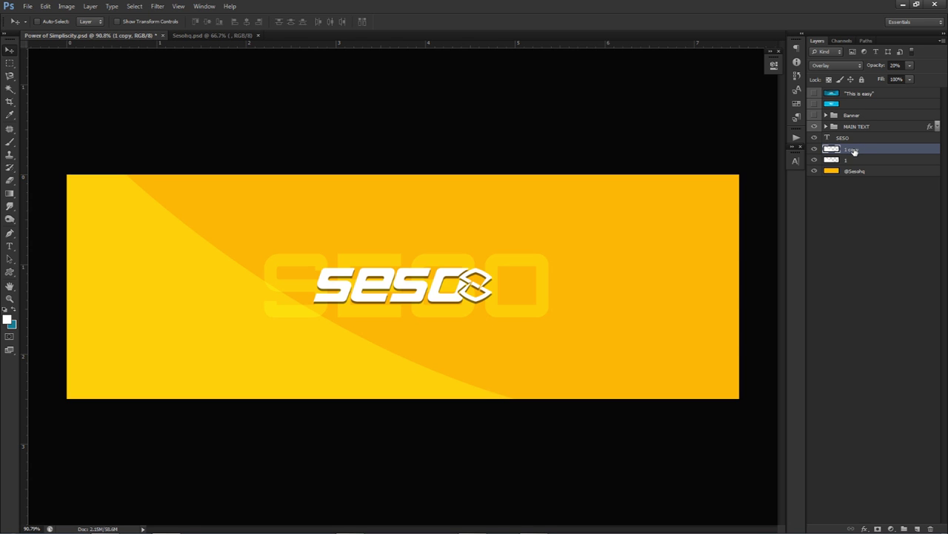
drag(860, 152, 851, 168)
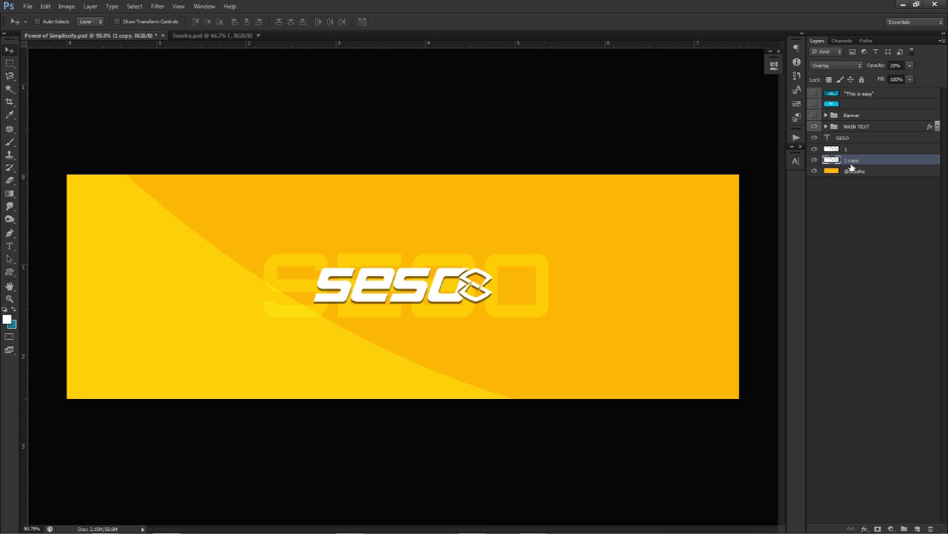
drag(909, 83, 617, 127)
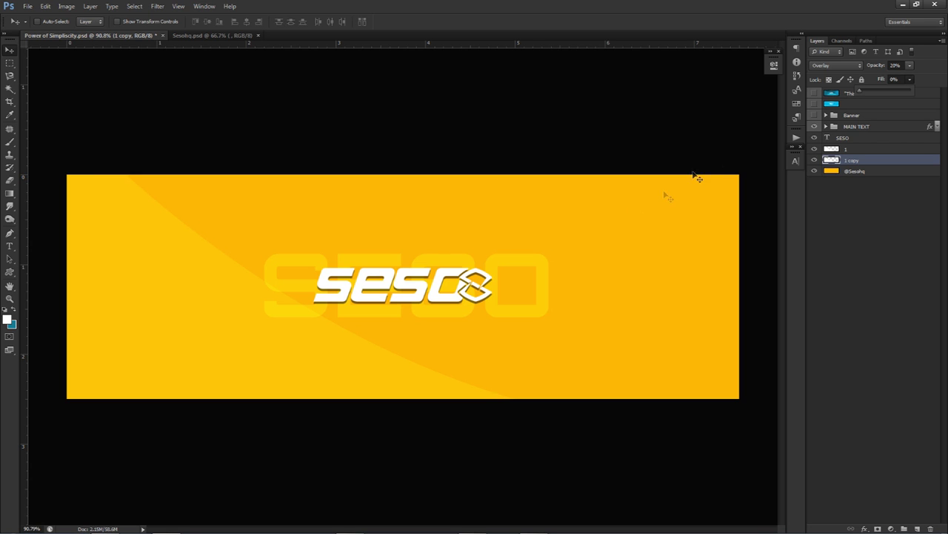
click(892, 65)
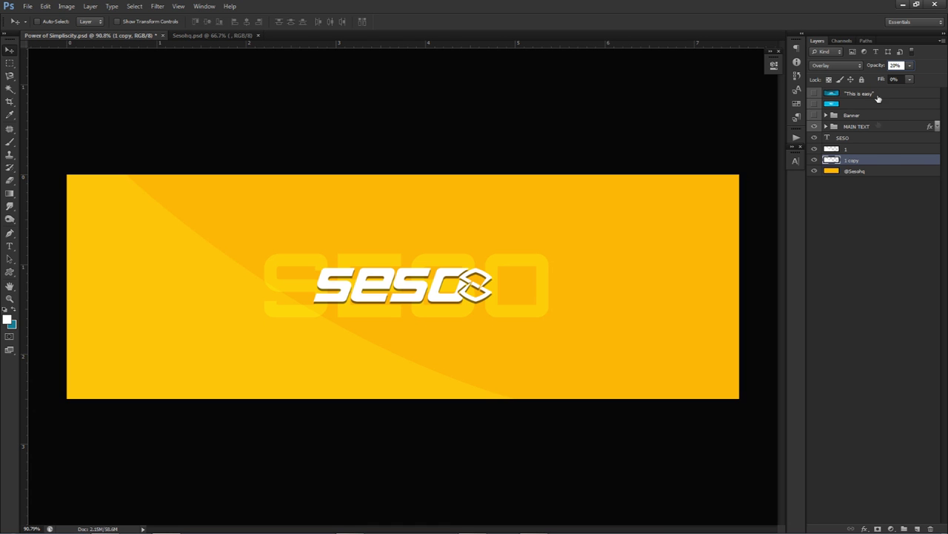
Step: Add a white Inner Glow with a size of 25 px to the 1 copy layer
double_click(876, 161)
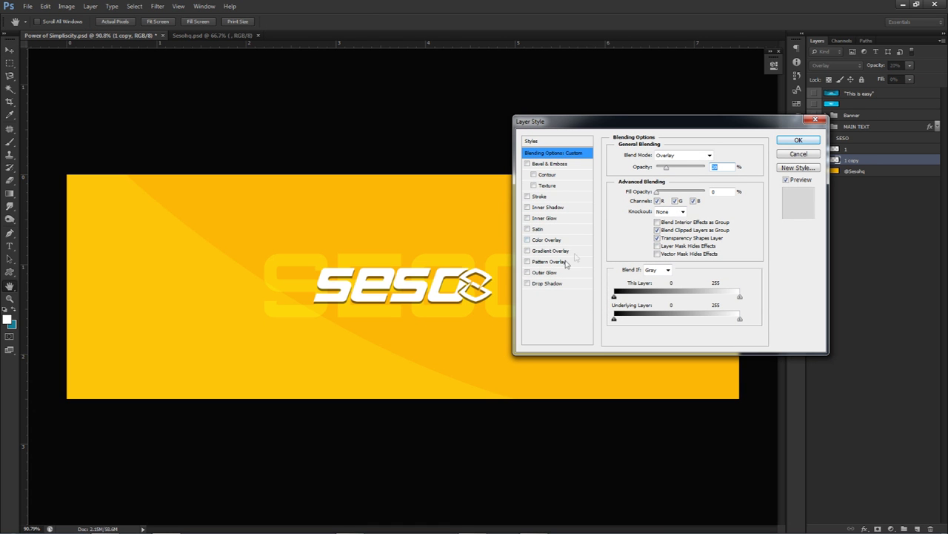
click(545, 221)
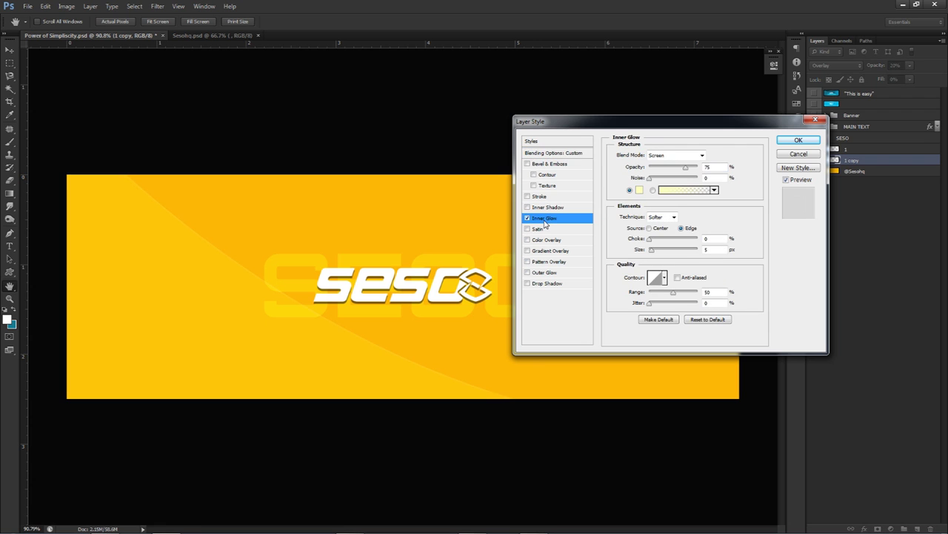
click(640, 190)
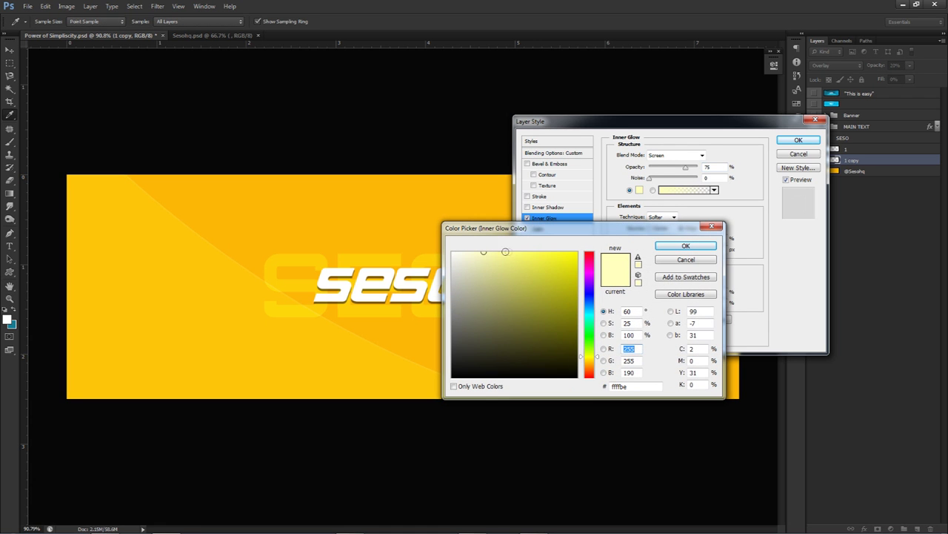
click(457, 254)
click(684, 247)
drag(652, 252, 660, 253)
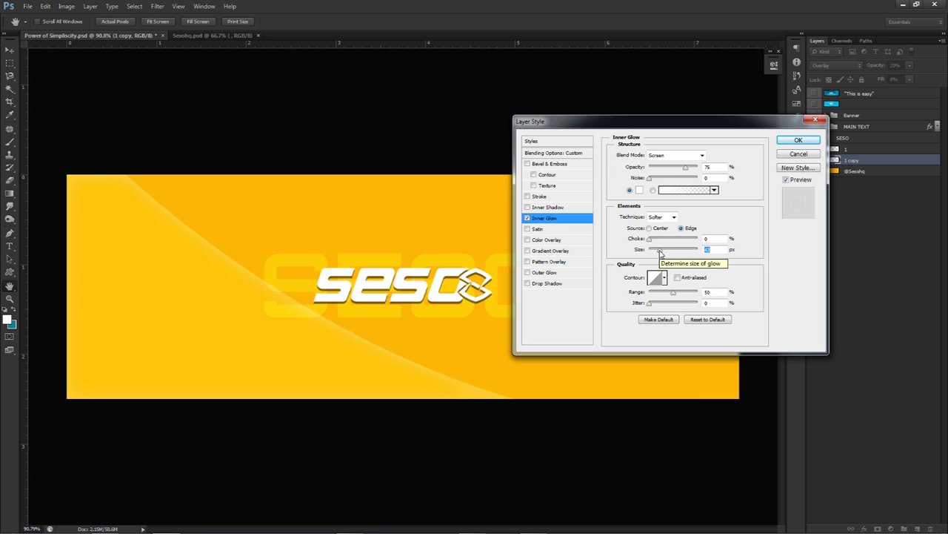
drag(660, 254, 656, 255)
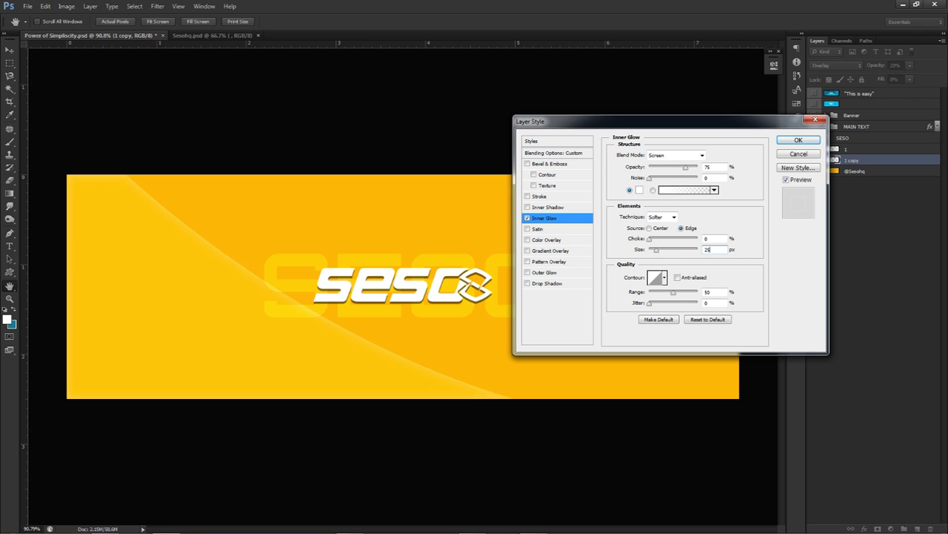
click(798, 140)
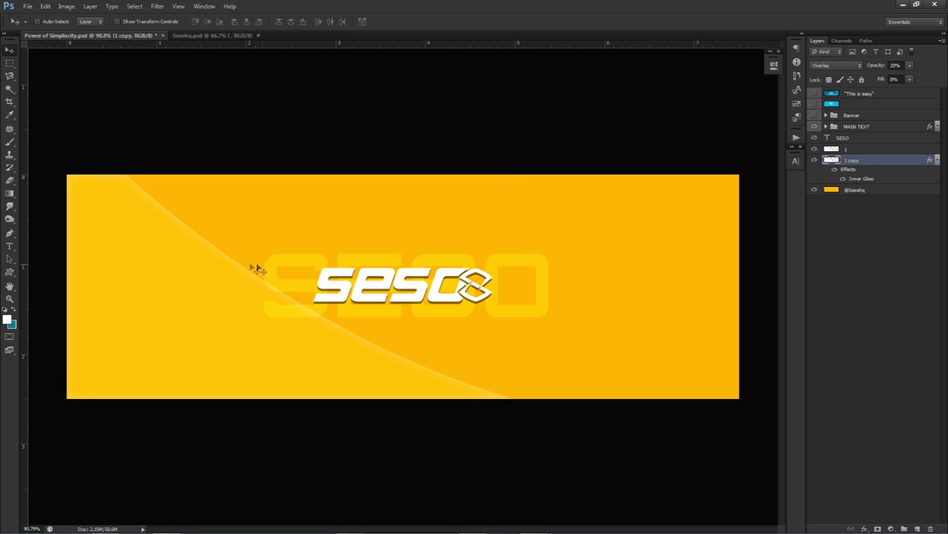
Step: Raise the opacity of the glowing 1 copy layer to 50%
click(898, 80)
click(910, 66)
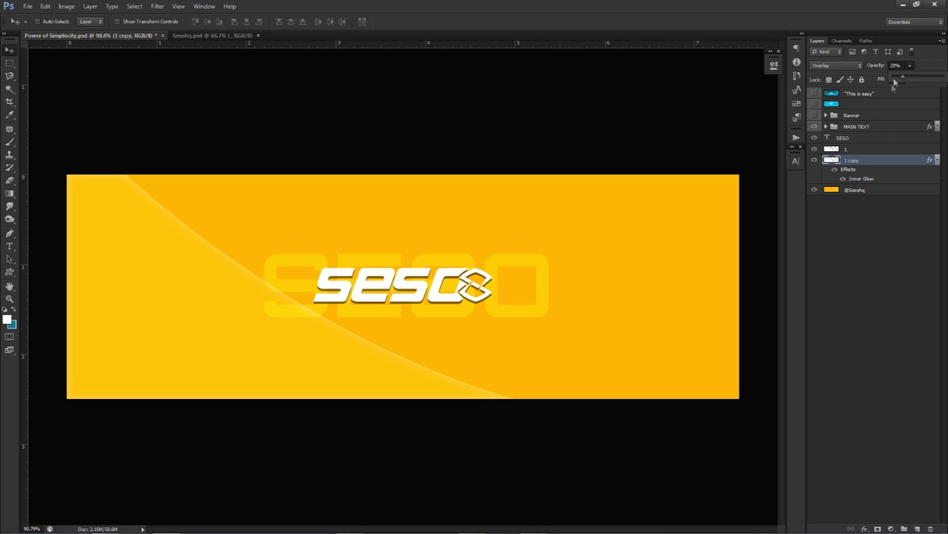
drag(914, 80, 922, 80)
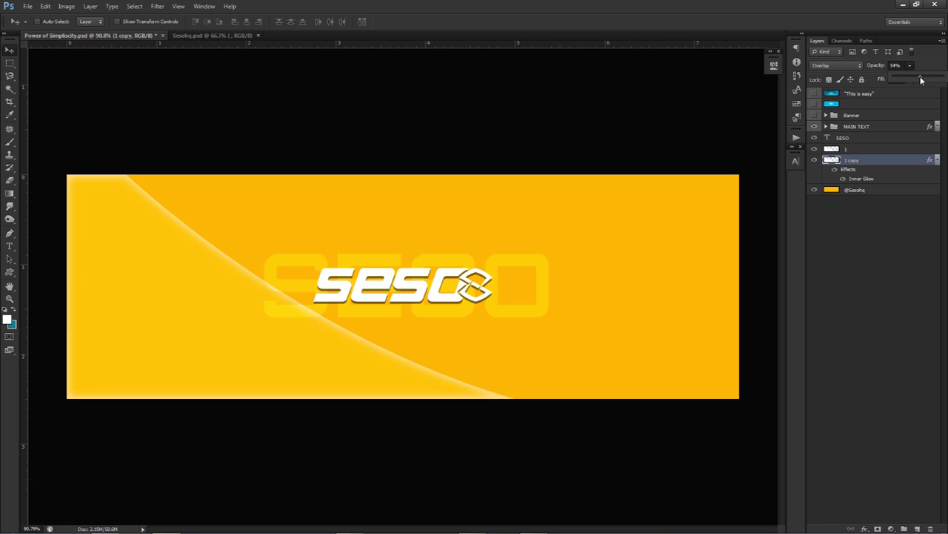
drag(470, 225, 639, 250)
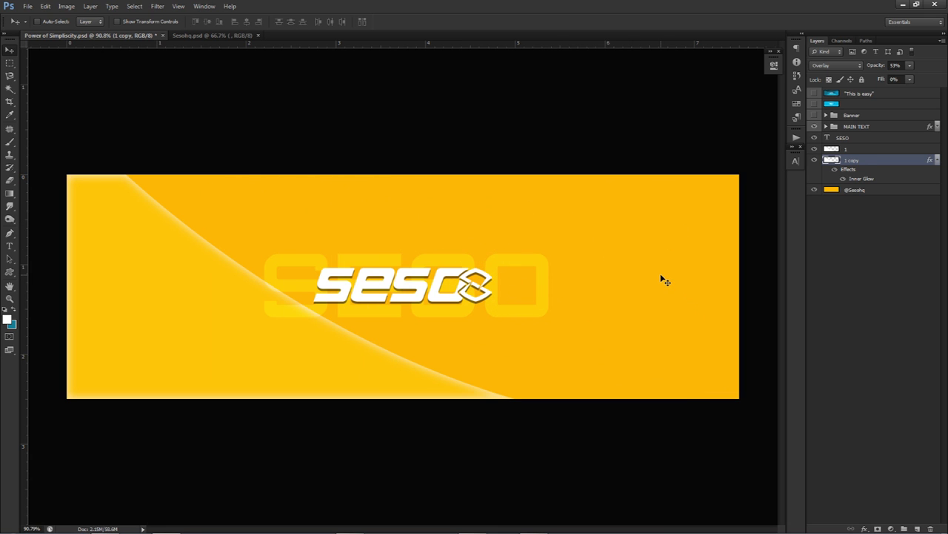
click(901, 65)
text(50)
Step: Rasterize the layer style of 1 copy and set its blend mode to Overlay
right_click(874, 162)
click(889, 249)
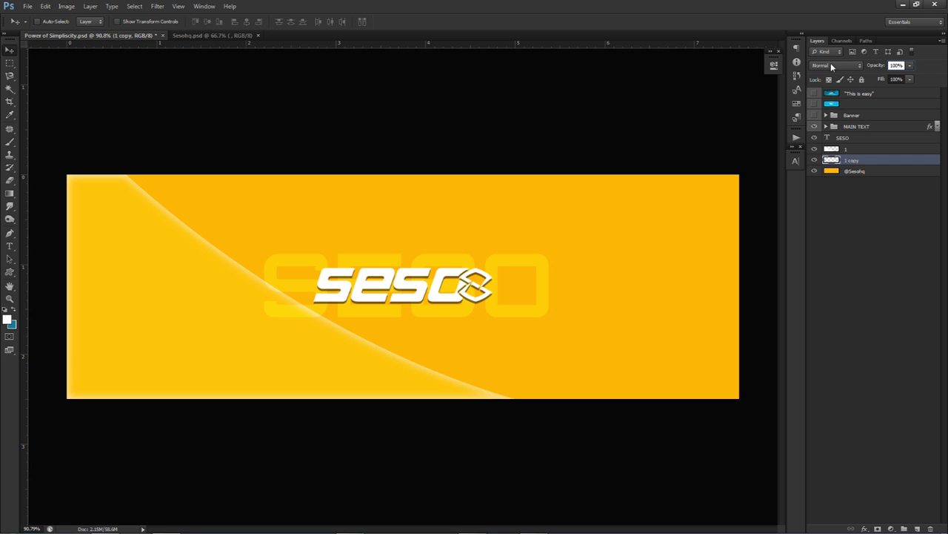
click(830, 66)
click(818, 191)
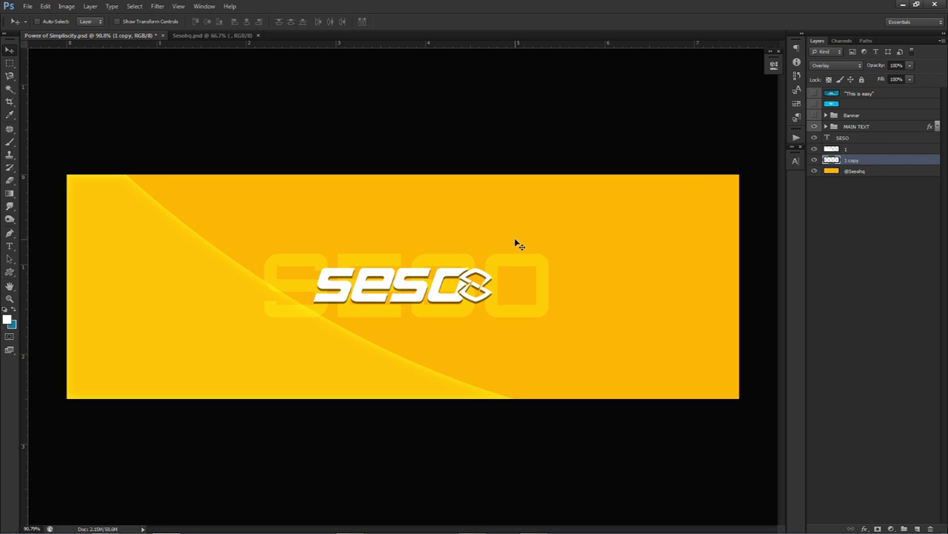
Step: Erase the glow around the shape's outer edges with a large Eraser, keeping only the part of the curve beside the logo
key(e)
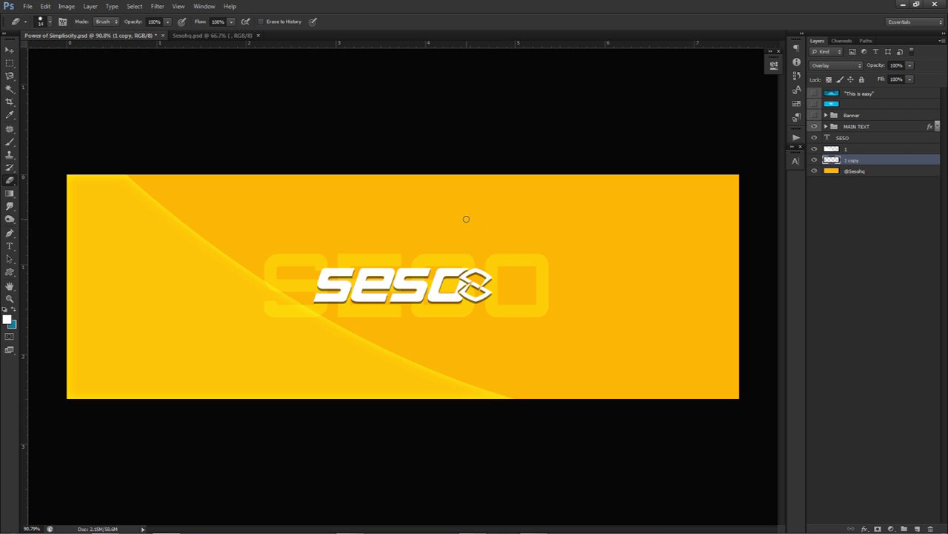
mouse_move(354, 248)
mouse_down()
mouse_move(416, 231)
mouse_move(444, 324)
mouse_move(437, 254)
mouse_up()
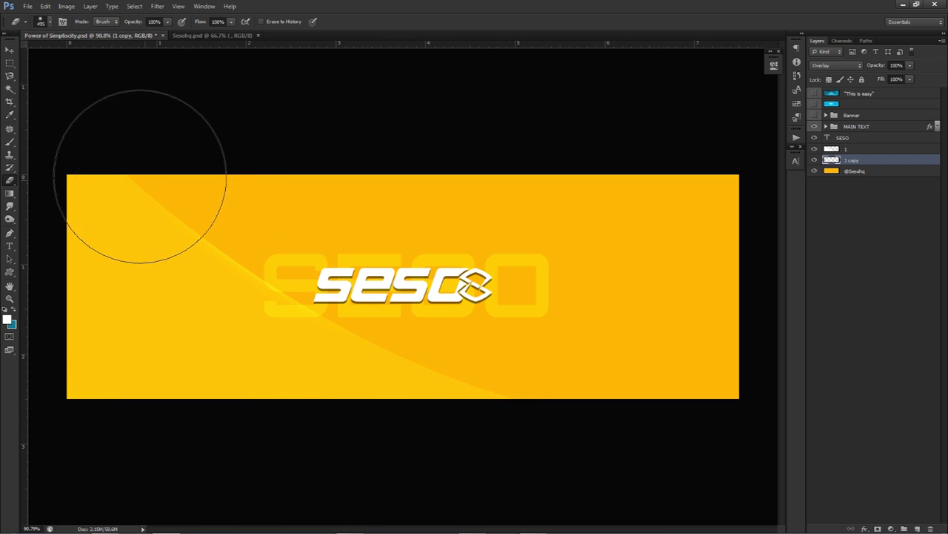
key(v)
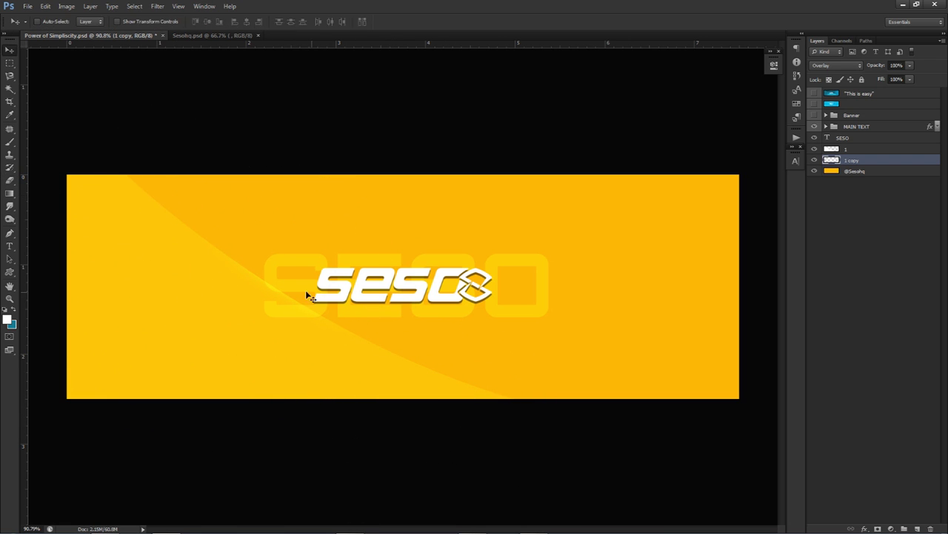
Step: Rename the erased glow layer as 2 and select layer 1
drag(307, 291, 268, 337)
text(2)
key(Return)
click(869, 150)
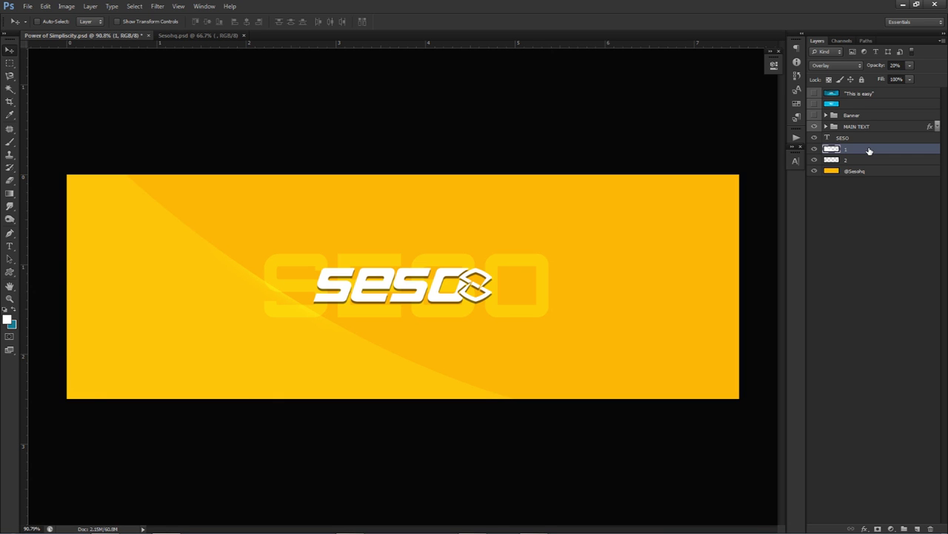
Step: Duplicate layer 1 beneath layer 2, shift the copy toward the banner's lower-left corner, and set its opacity to 15%
drag(870, 150, 831, 178)
drag(505, 222, 442, 247)
click(427, 264)
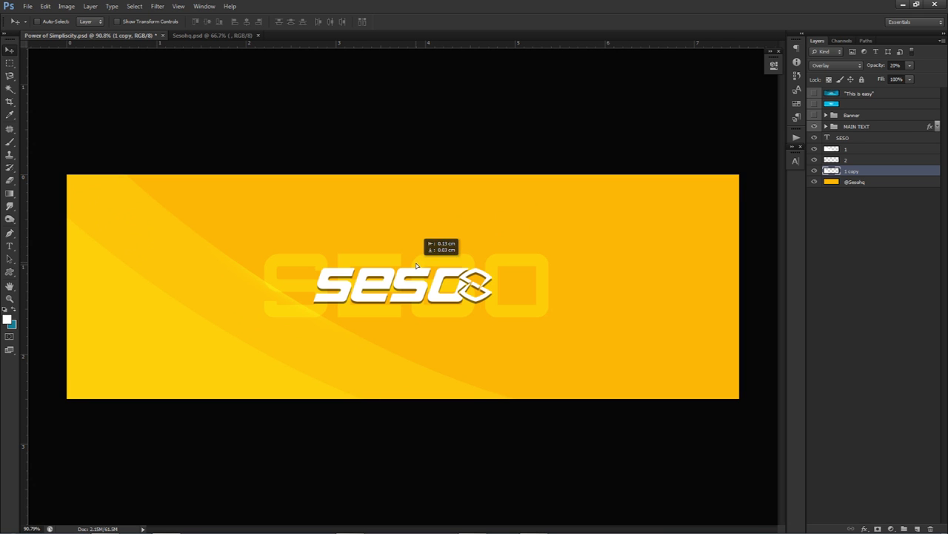
click(910, 65)
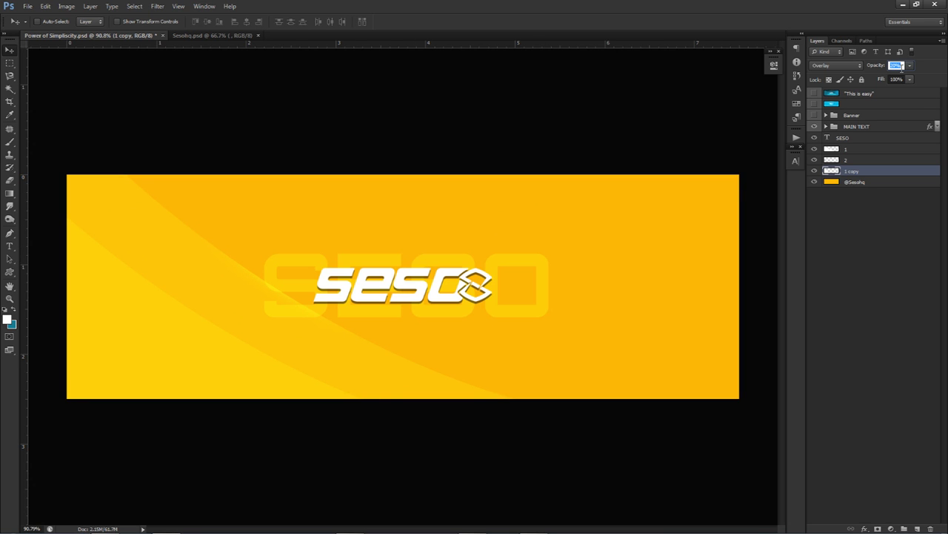
key(Return)
Step: Fade the upper-left part of the 1 copy shape with a large soft Eraser, keeping its lower curve
key(b)
mouse_move(333, 246)
mouse_down()
mouse_move(347, 248)
mouse_move(287, 238)
mouse_move(306, 243)
mouse_up()
drag(170, 223, 151, 224)
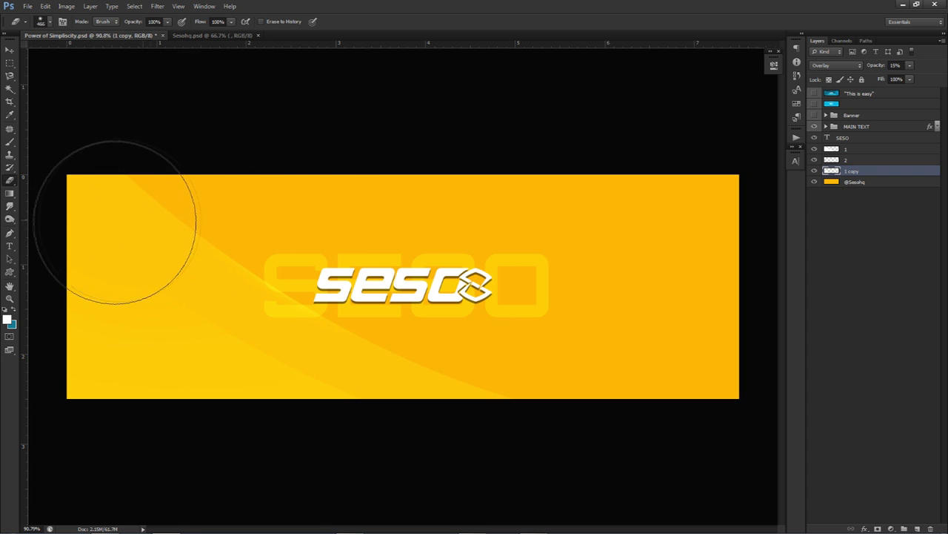
key(v)
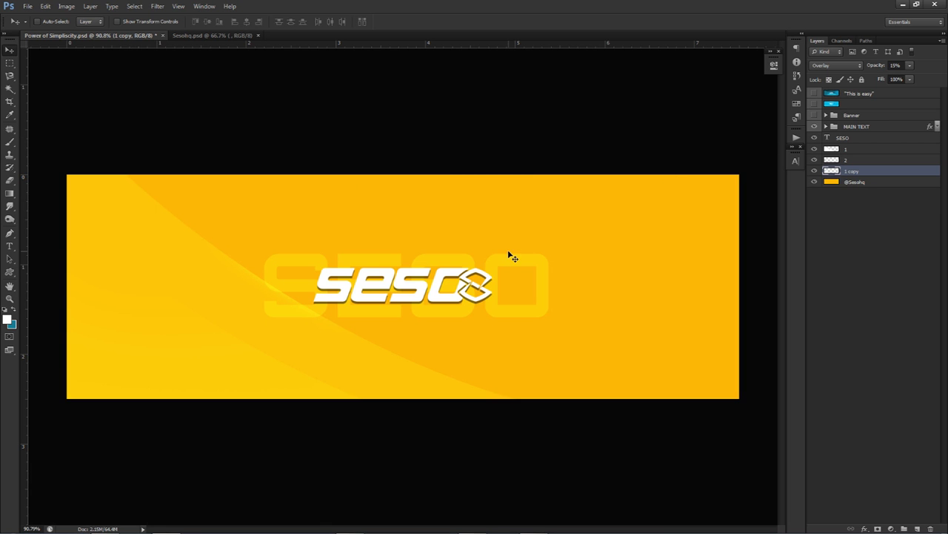
Step: Compare the design briefly with the finished Banner group and rename the 1 copy layer as 3
click(814, 116)
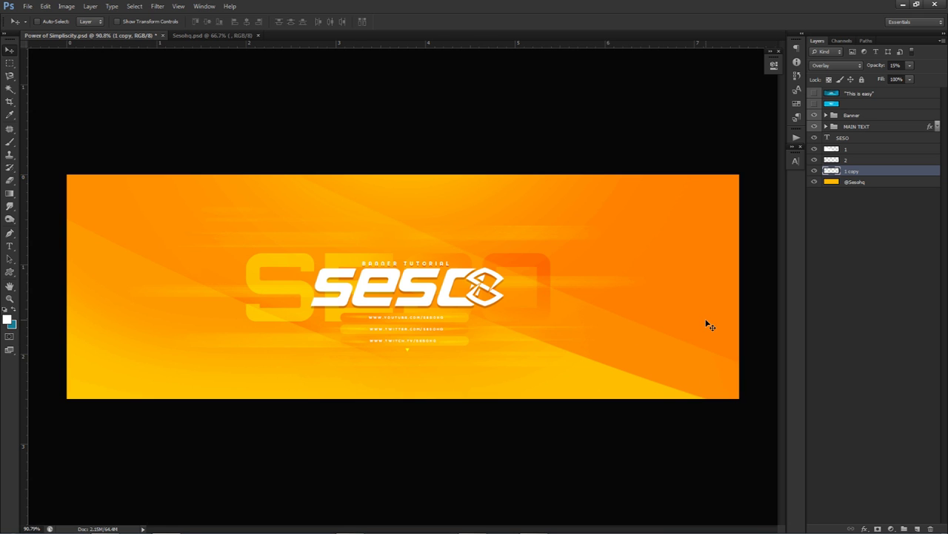
click(814, 116)
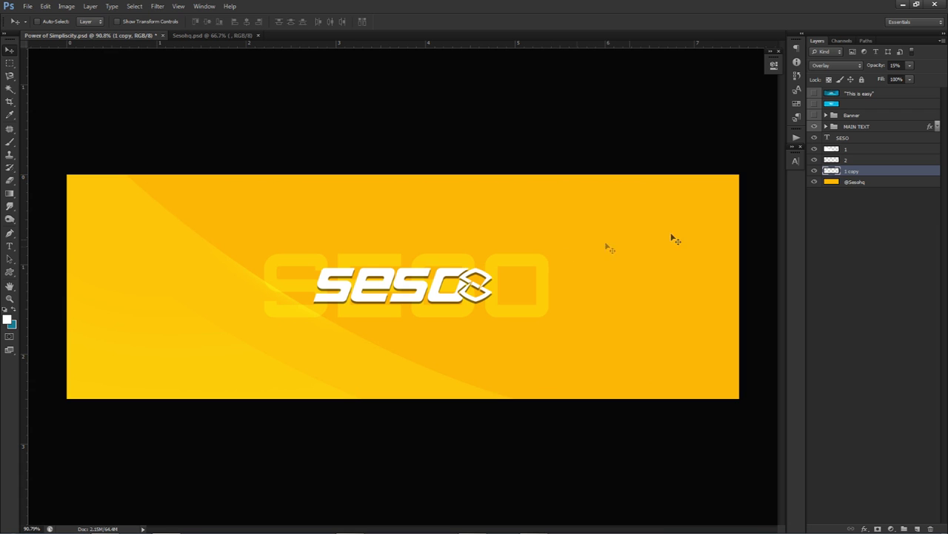
double_click(852, 172)
text(3)
key(Return)
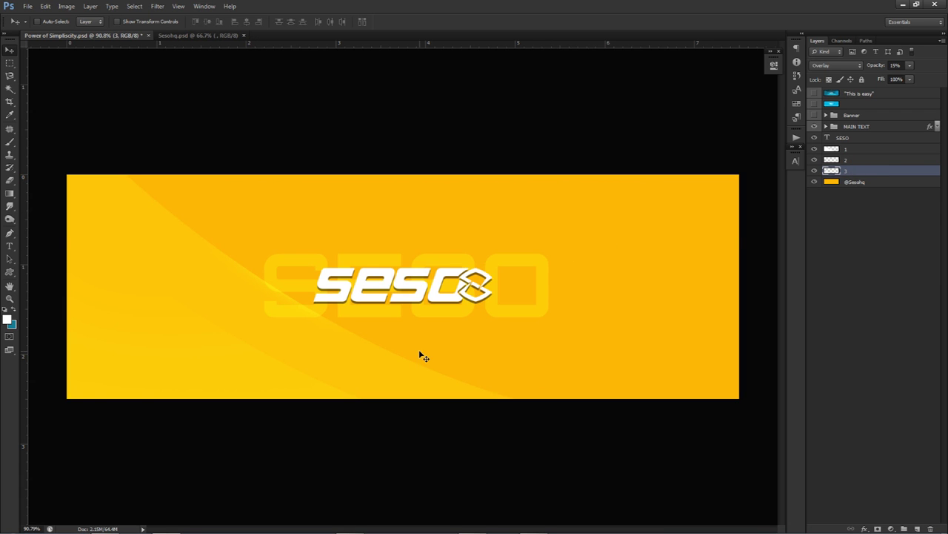
Step: Try a duplicate of layer 1 flipped horizontally over the banner's right half, undoing the erasing on it
click(854, 149)
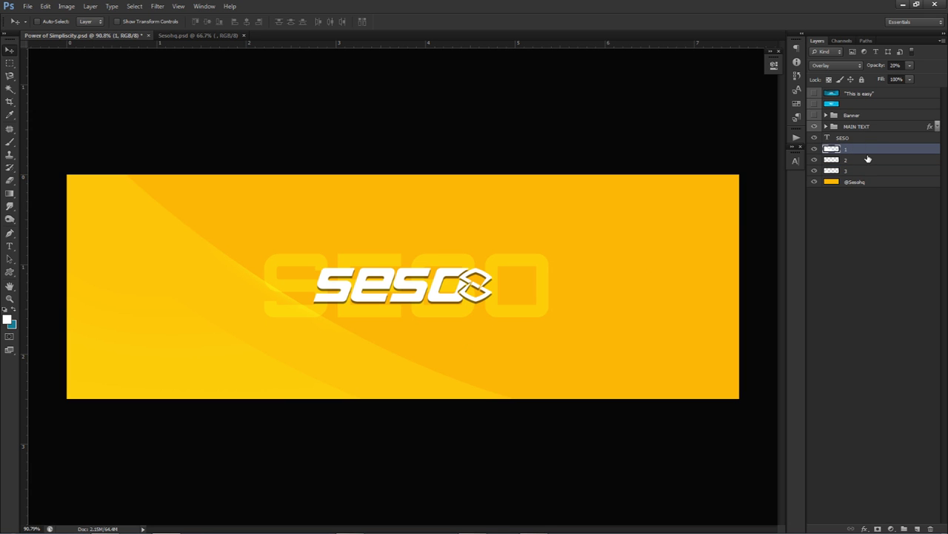
key(ctrl+j)
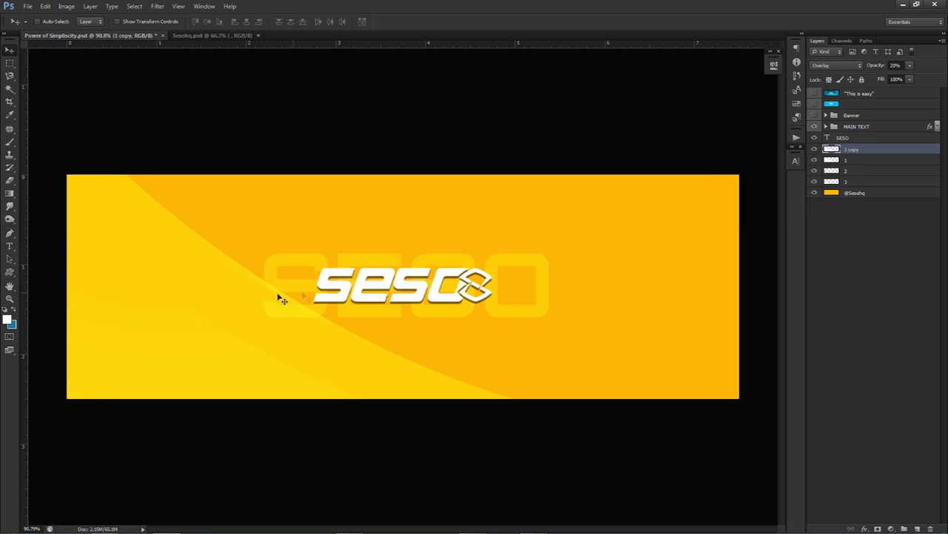
drag(317, 302, 543, 304)
key(ctrl+t)
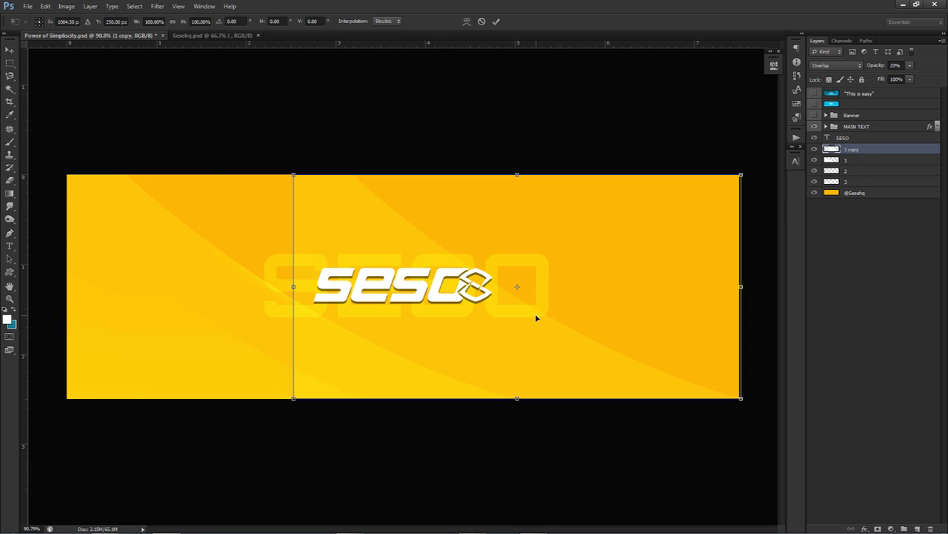
right_click(554, 323)
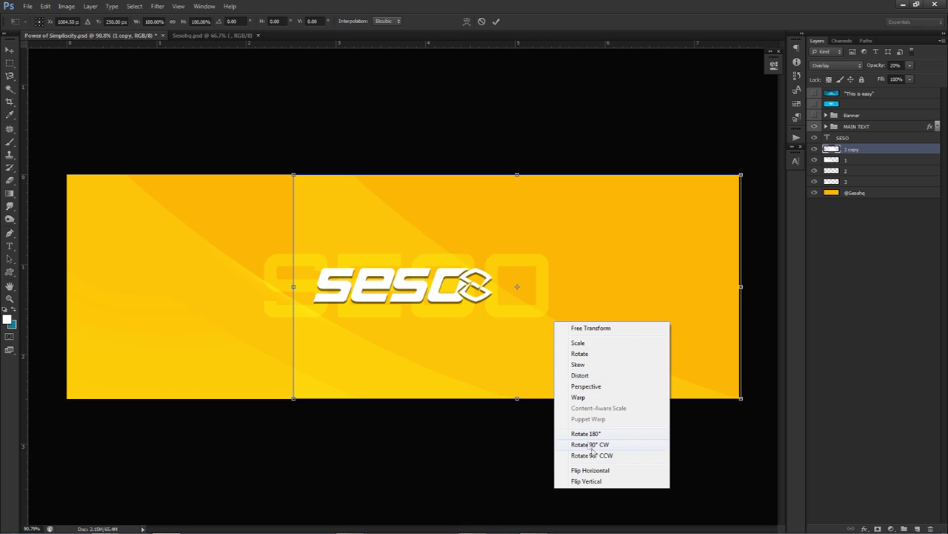
click(593, 471)
key(Return)
drag(513, 316, 527, 319)
key(e)
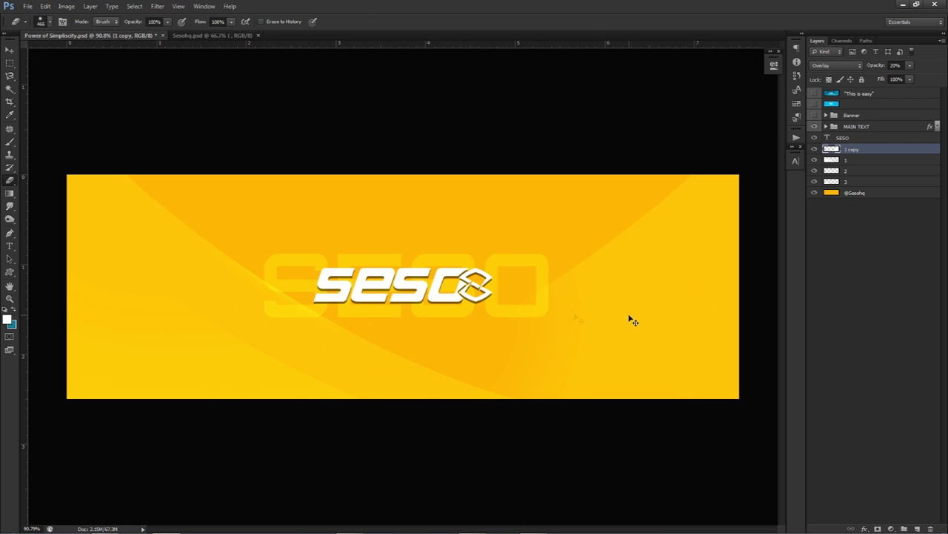
key(ctrl+z)
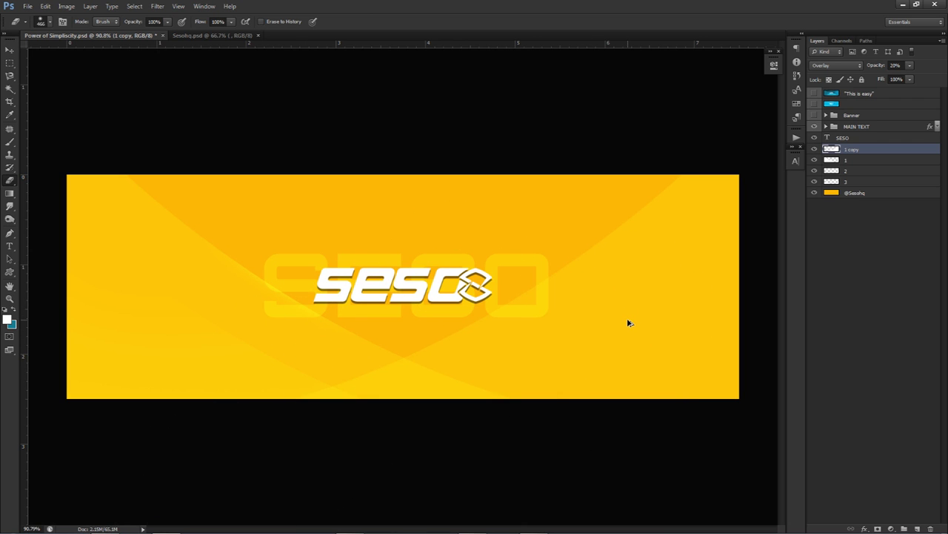
Step: Try to scale the flipped 1 copy shape to about 207%, inspect it up close, and delete the layer
key(ctrl+t)
drag(288, 177, 97, 9)
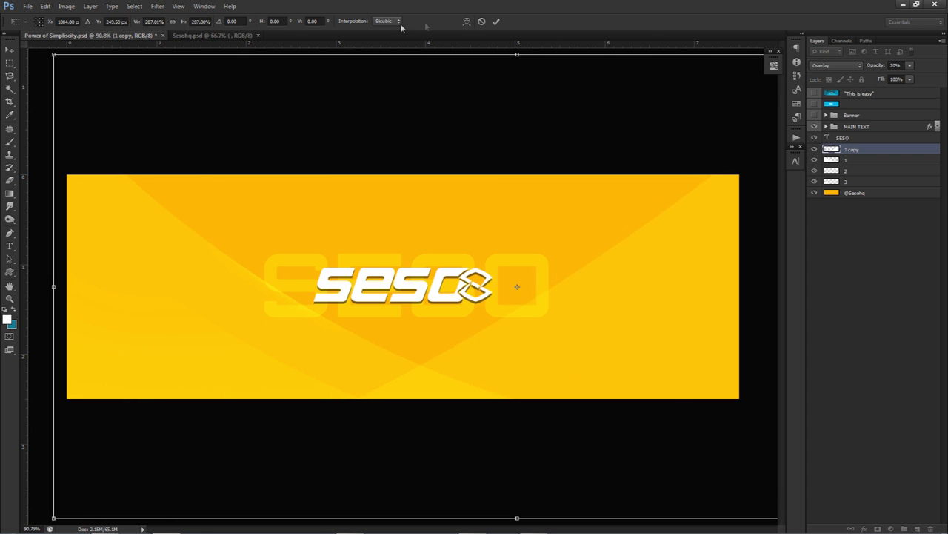
click(496, 22)
key(v)
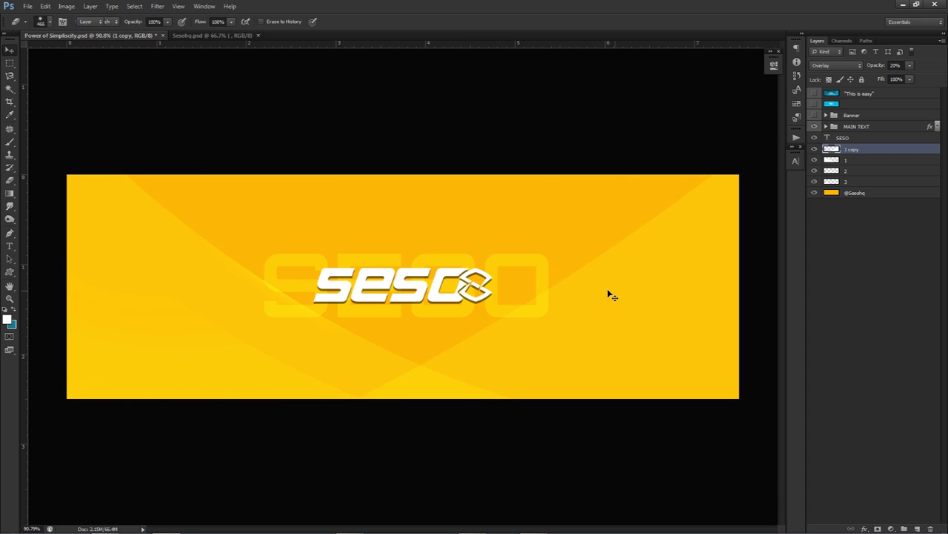
scroll(557, 328, up, 5)
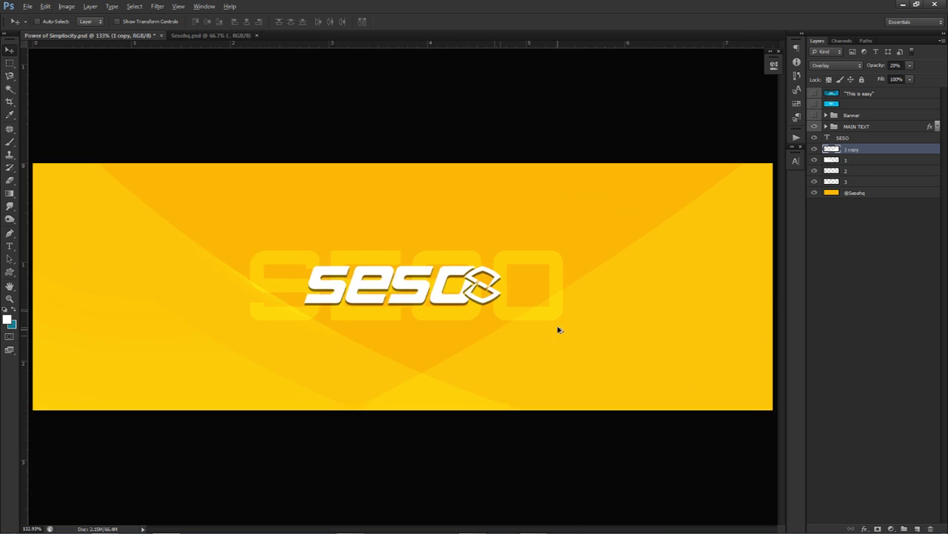
scroll(380, 385, up, 2)
scroll(161, 485, up, 1)
scroll(297, 423, up, 2)
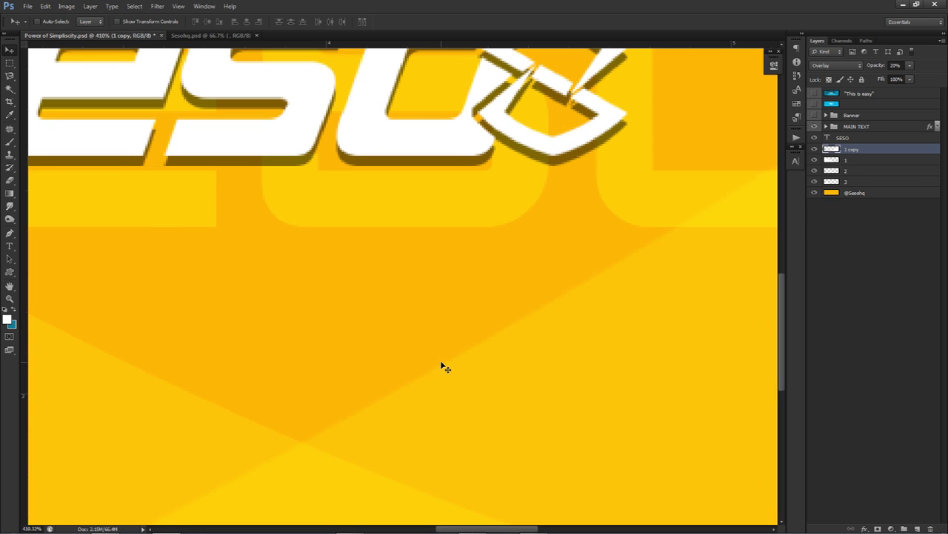
scroll(442, 365, down, 5)
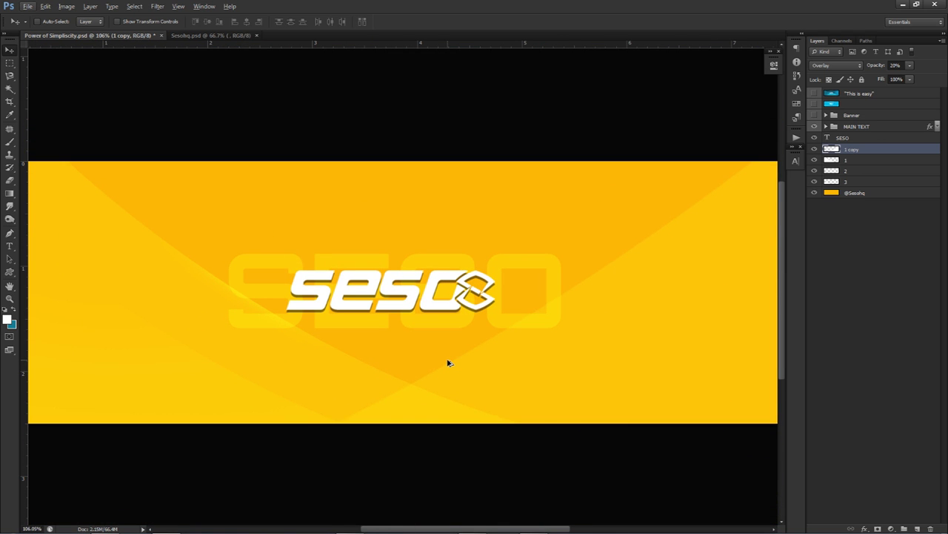
scroll(419, 342, down, 1)
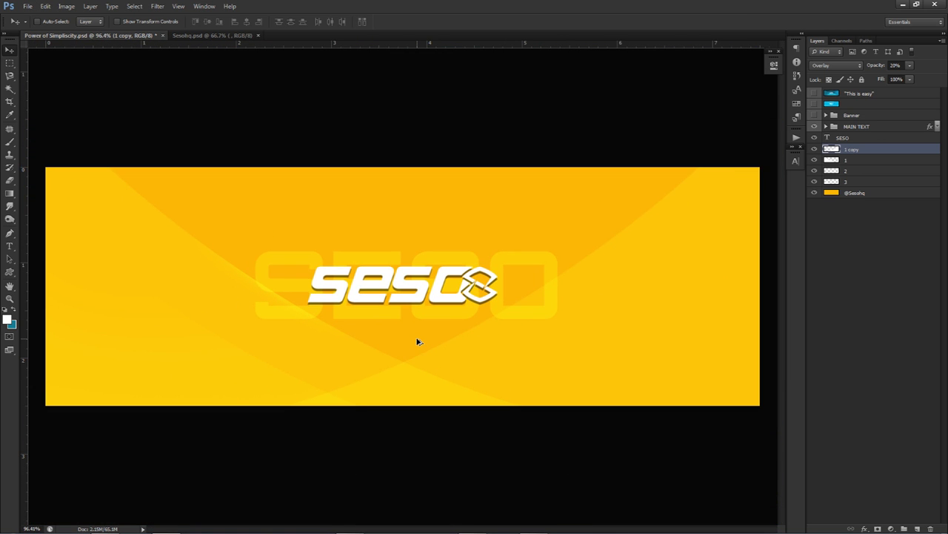
key(Delete)
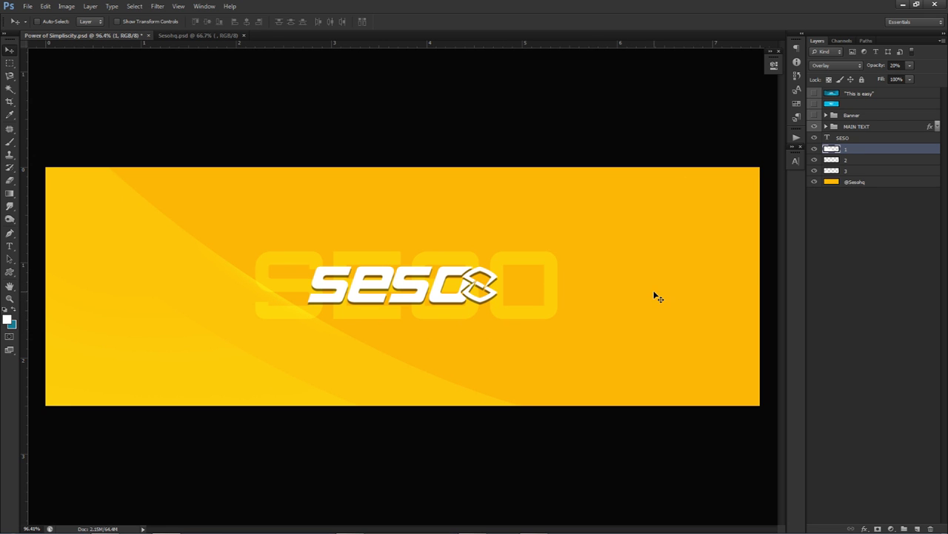
Step: Show and hide the finished Banner group to compare its curved shapes with the current design
click(815, 115)
click(816, 116)
click(815, 115)
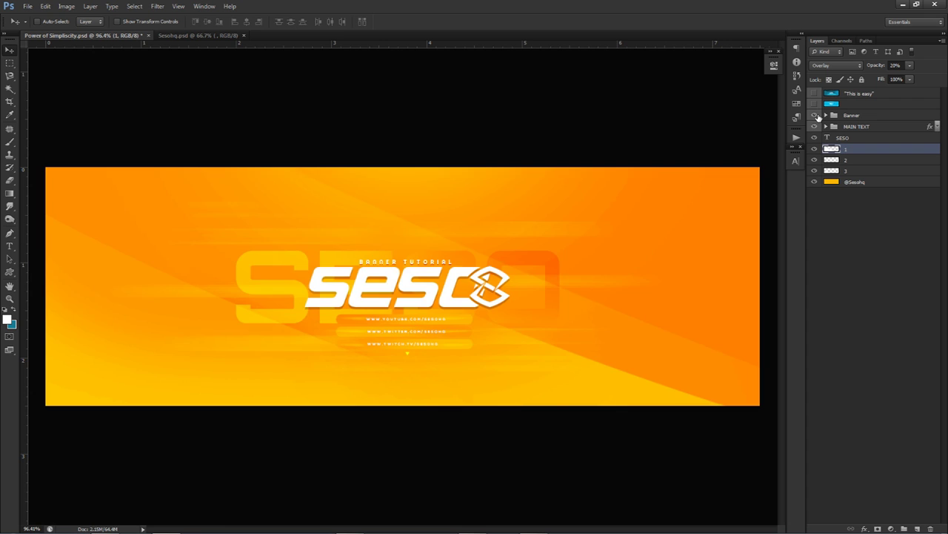
click(815, 116)
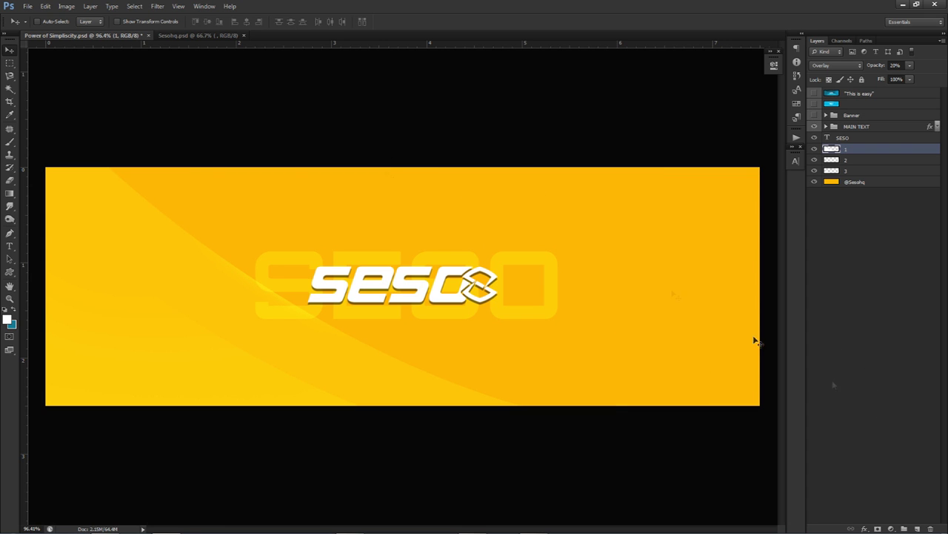
Step: On a new layer, draw a closed Pen path around the banner's left side, curving from its top middle to its lower-right edge
click(918, 528)
key(p)
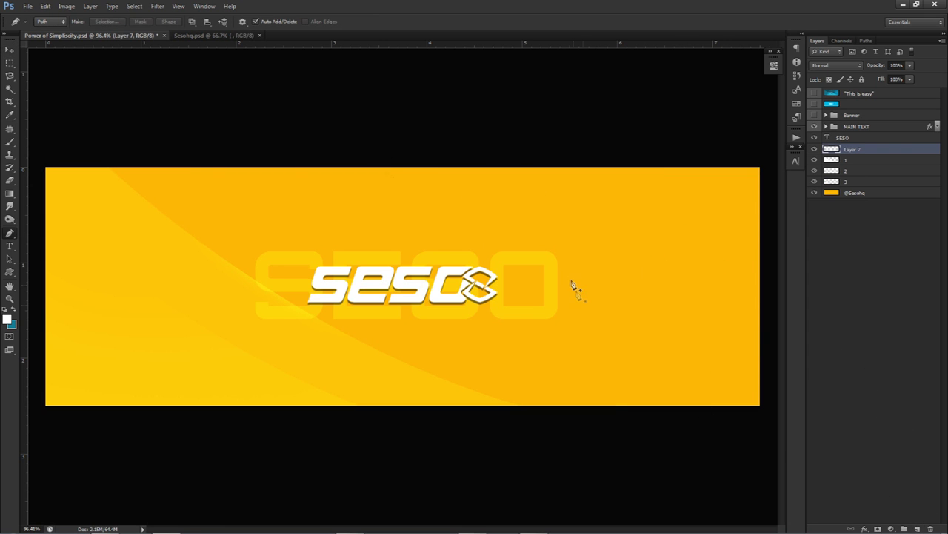
scroll(519, 250, down, 2)
click(358, 173)
drag(736, 353, 593, 339)
click(710, 420)
drag(259, 457, 220, 453)
click(141, 451)
click(90, 288)
click(103, 180)
drag(193, 158, 214, 156)
click(354, 173)
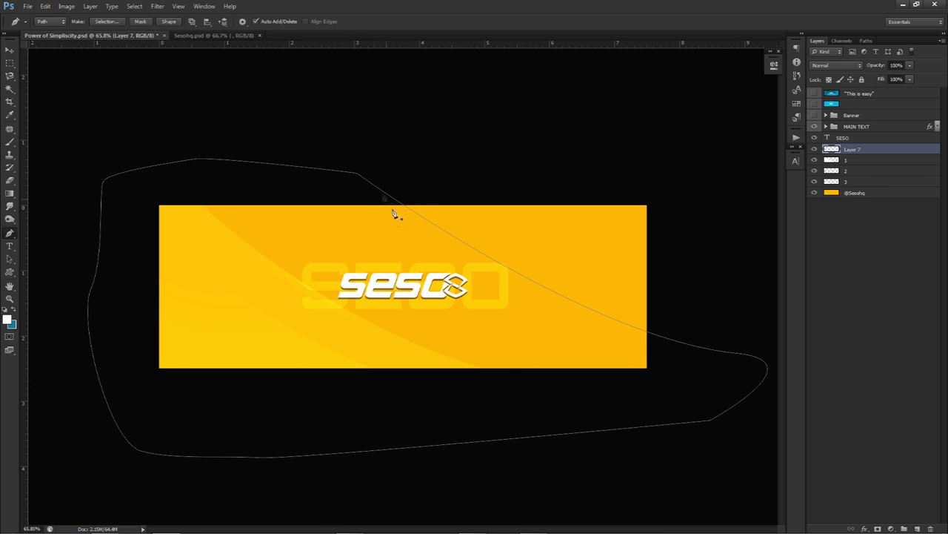
Step: Fill the closed path with white on Layer 7 and delete the path
right_click(391, 209)
click(428, 276)
click(577, 217)
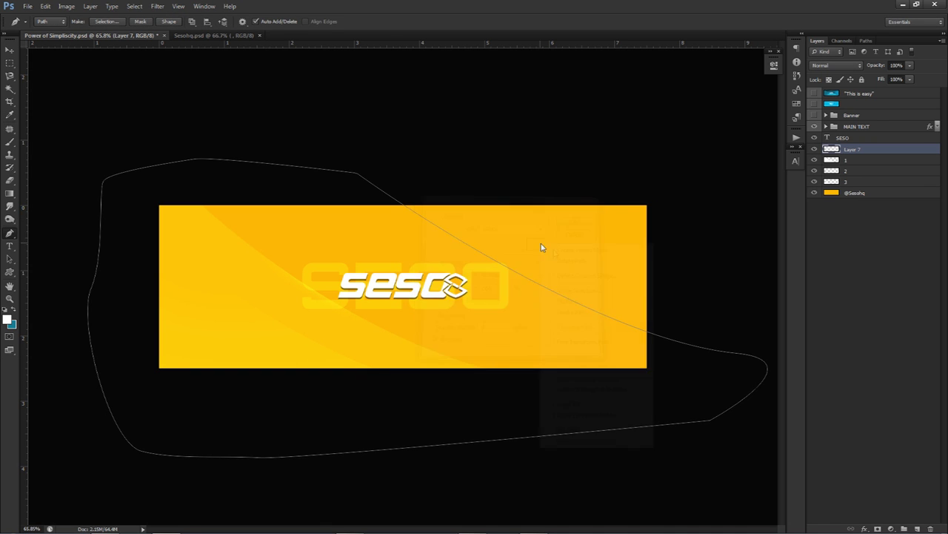
right_click(541, 243)
click(585, 259)
Step: Set Layer 7's blend mode to Overlay and its opacity to 14%
click(827, 66)
click(822, 203)
click(910, 65)
drag(875, 77, 866, 77)
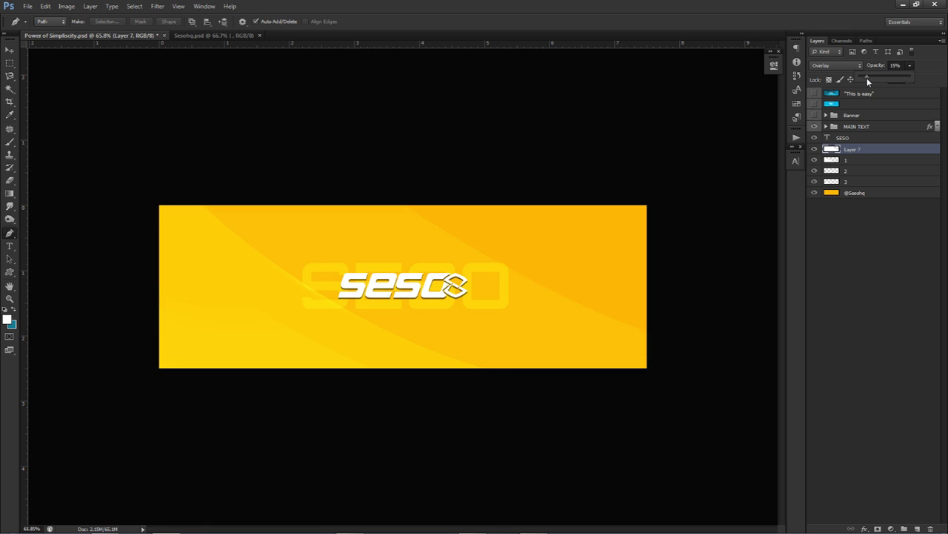
click(550, 286)
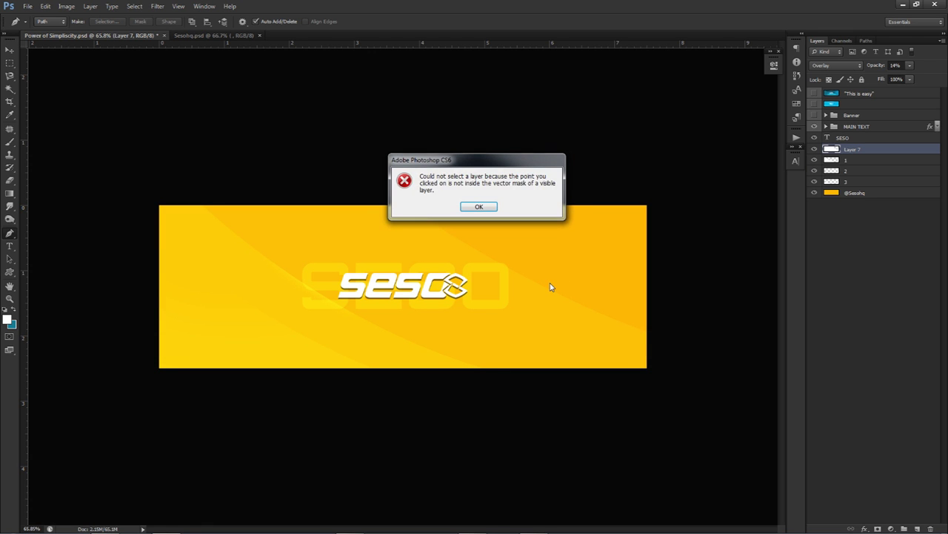
click(485, 209)
key(v)
drag(583, 228, 535, 264)
key(ctrl+z)
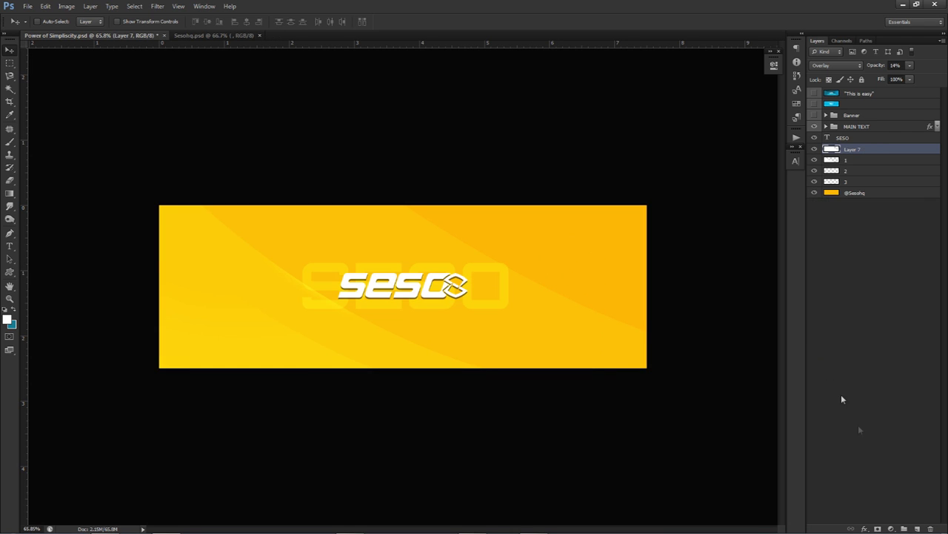
Step: On another new layer, draw a closed Pen path curving diagonally across the logo to the banner's lower-right corner, and adjust its curve handle
click(916, 529)
key(p)
click(267, 191)
drag(707, 390, 776, 395)
click(89, 445)
click(79, 195)
drag(132, 142, 183, 142)
click(268, 191)
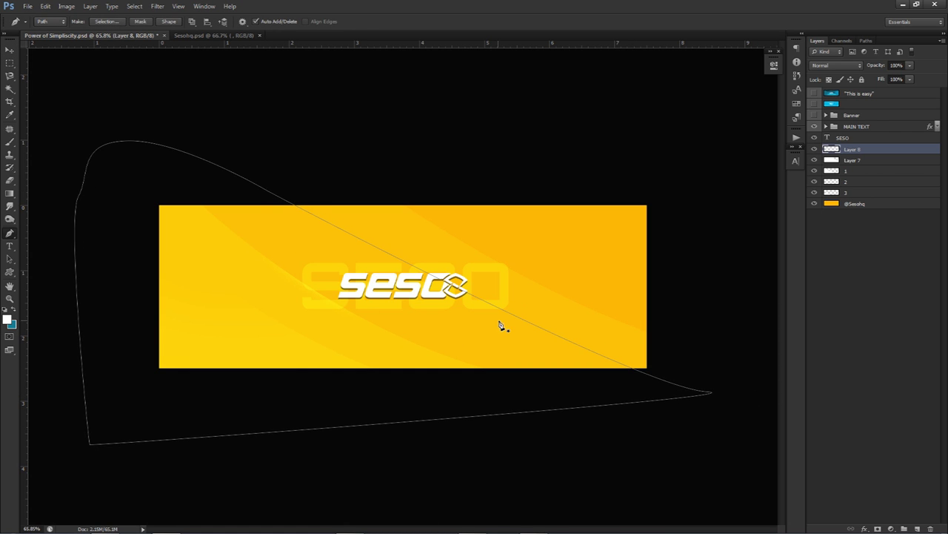
drag(635, 385, 557, 378)
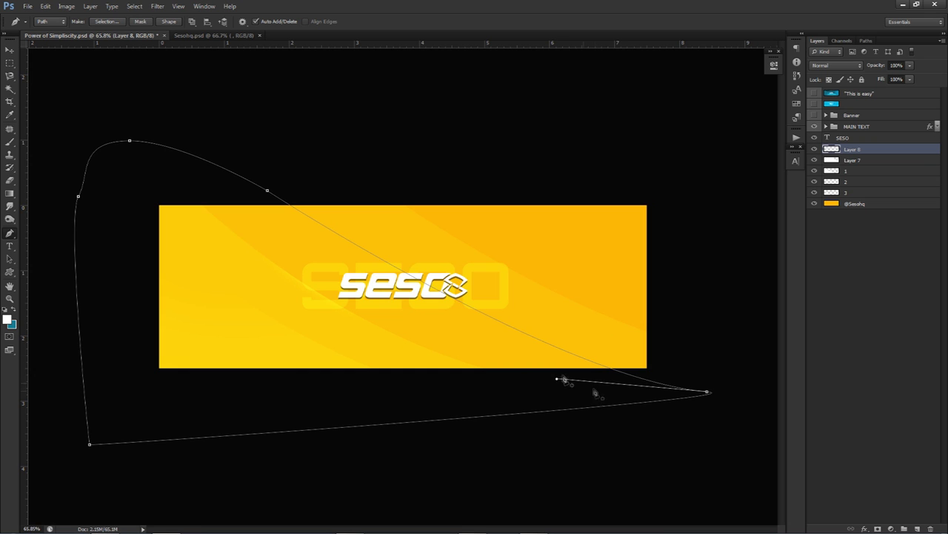
Step: Fill the diagonal path with white on Layer 8 and delete the path
right_click(472, 345)
click(478, 193)
click(571, 214)
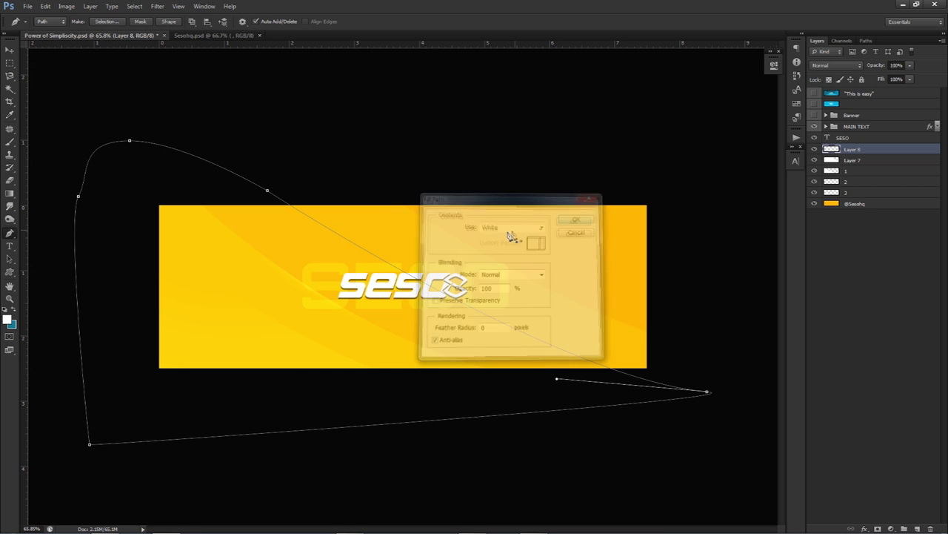
right_click(508, 234)
click(549, 250)
Step: Set Layer 8's blend mode to Overlay and its opacity to 31%
click(836, 65)
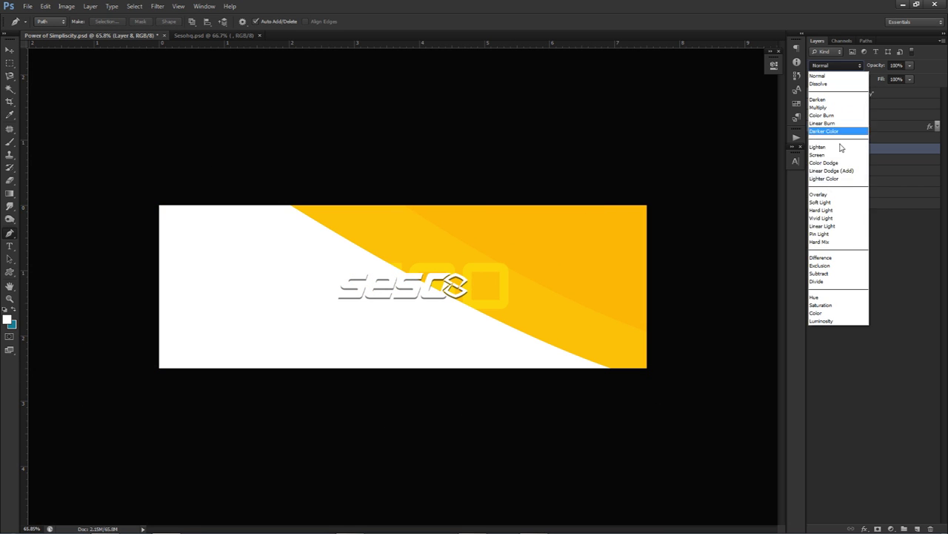
click(826, 194)
click(910, 65)
drag(888, 77, 875, 77)
click(513, 286)
click(479, 206)
Step: Erase the upper and left parts of Layer 8's shape with a large soft Eraser, keeping a highlight along the lower curve
key(e)
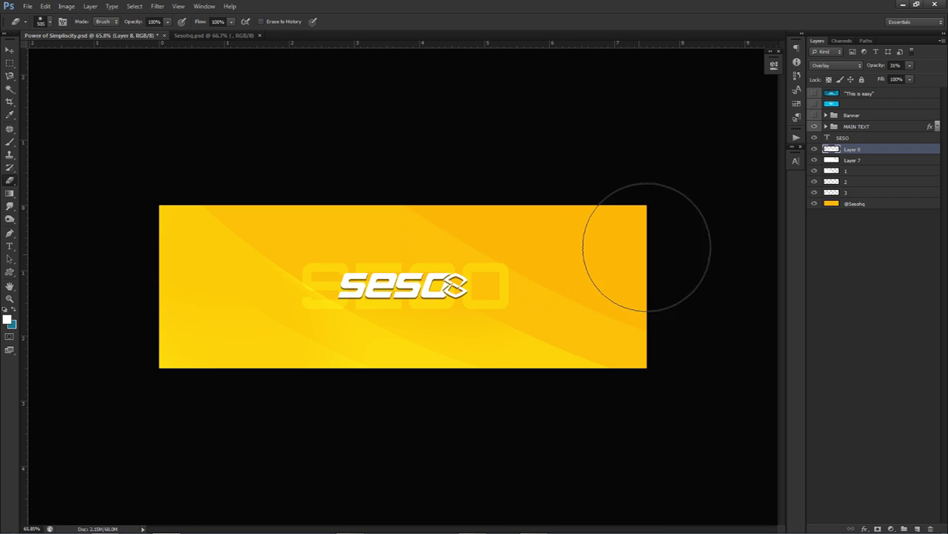
key(v)
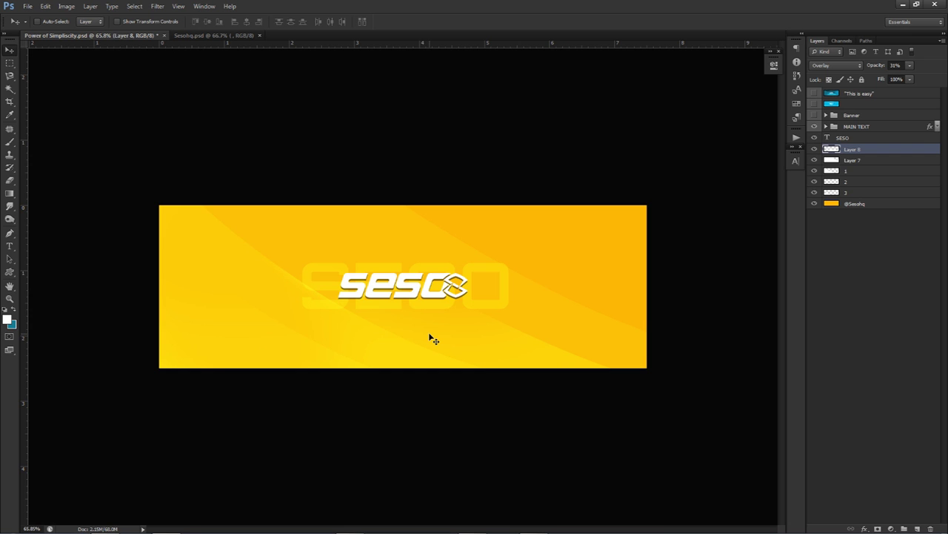
scroll(430, 338, up, 1)
scroll(429, 335, down, 1)
scroll(428, 334, up, 1)
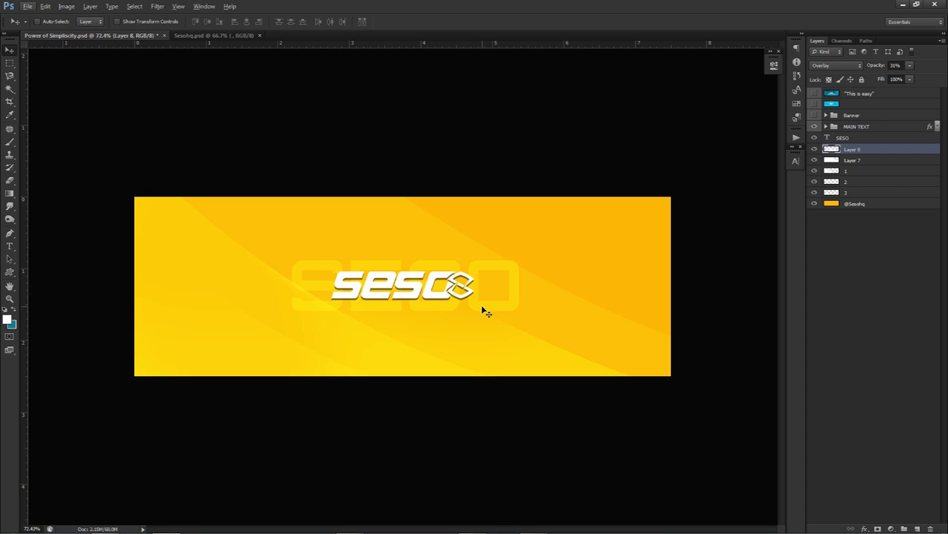
Step: Add a Vibrance adjustment layer above Layer 8 with Vibrance +65 and Saturation 90, and compare the banner with it off and on
click(893, 529)
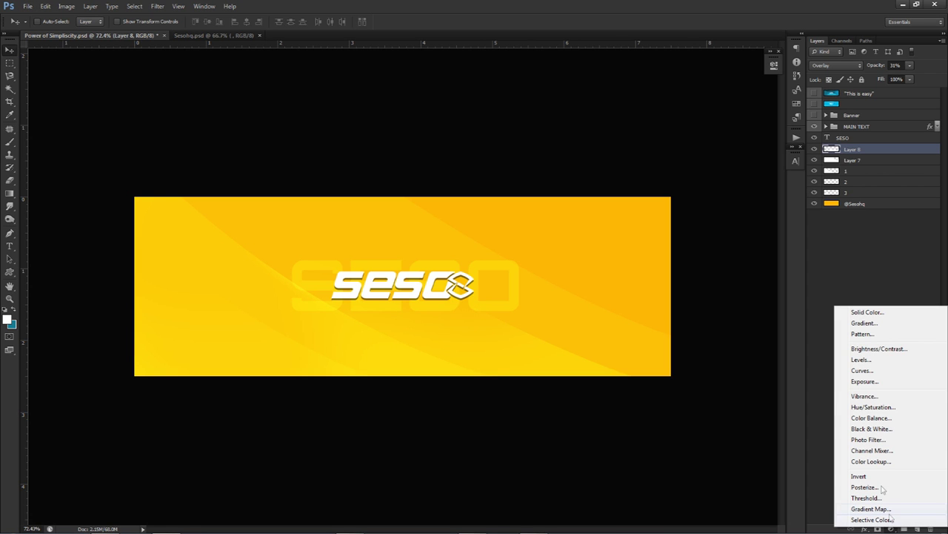
click(864, 396)
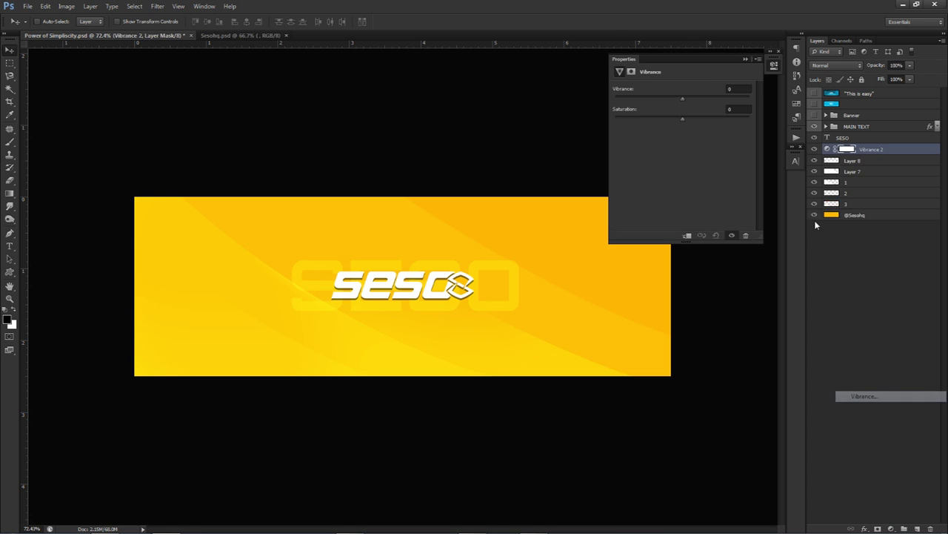
drag(683, 118, 741, 119)
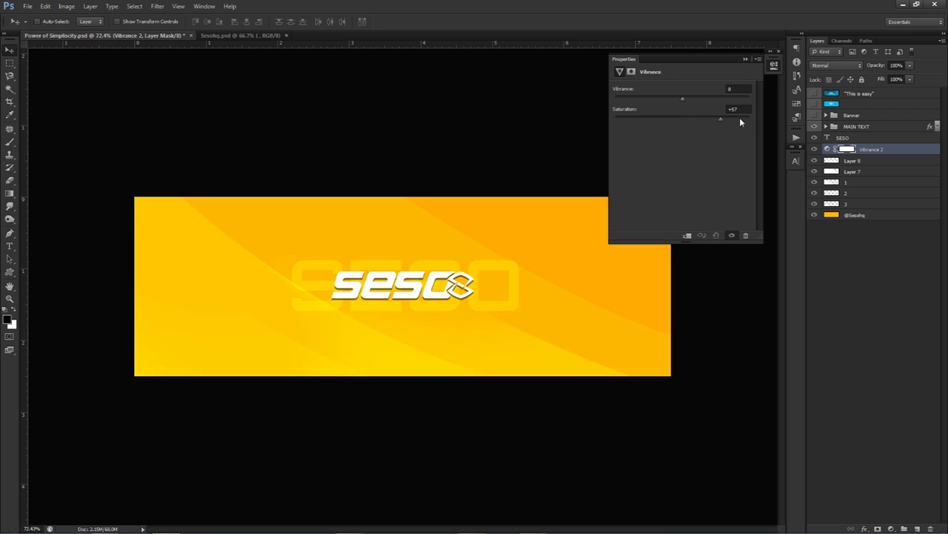
drag(683, 98, 726, 99)
click(732, 89)
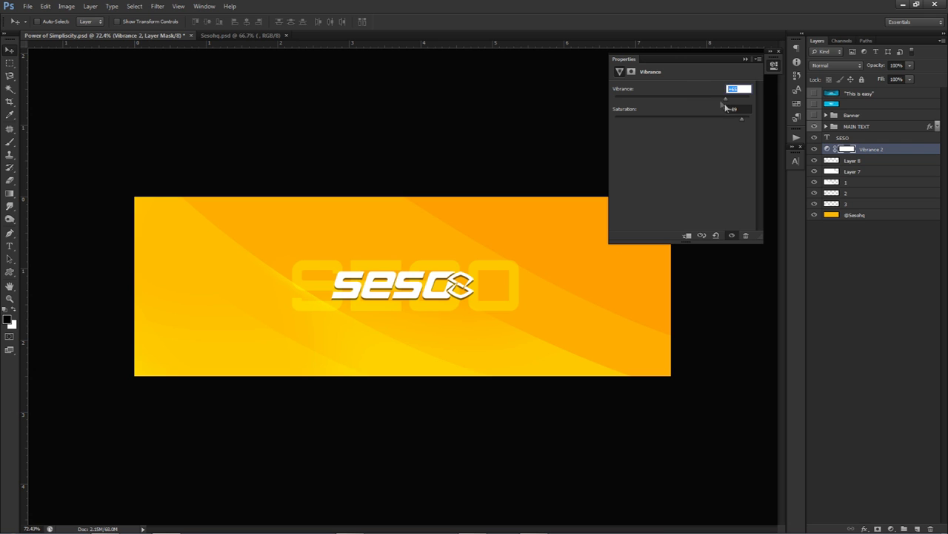
key(Tab)
text(90)
key(Return)
click(813, 149)
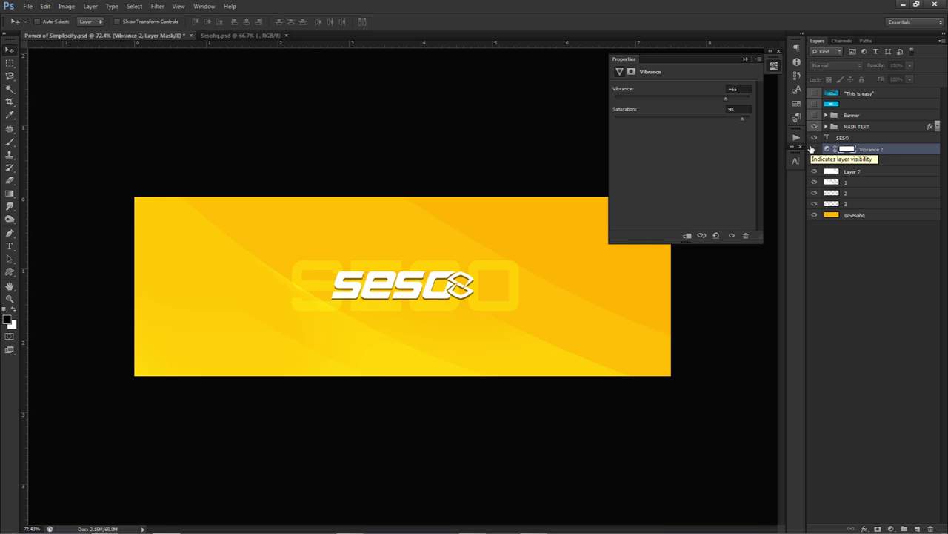
click(813, 149)
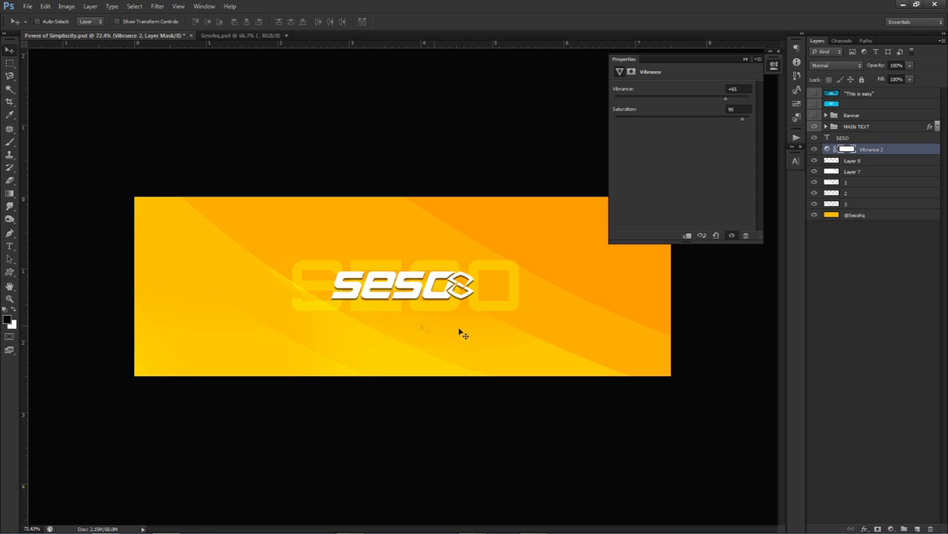
Step: Rename Layer 7 to 4 and Layer 8 to 5, and collapse the adjustment properties
double_click(854, 171)
text(4)
key(Return)
double_click(852, 160)
text(5)
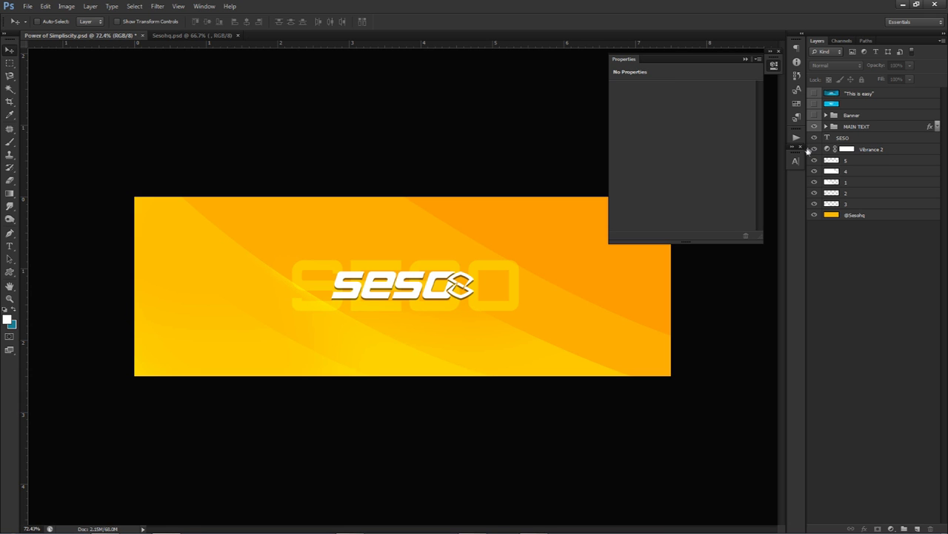
click(774, 67)
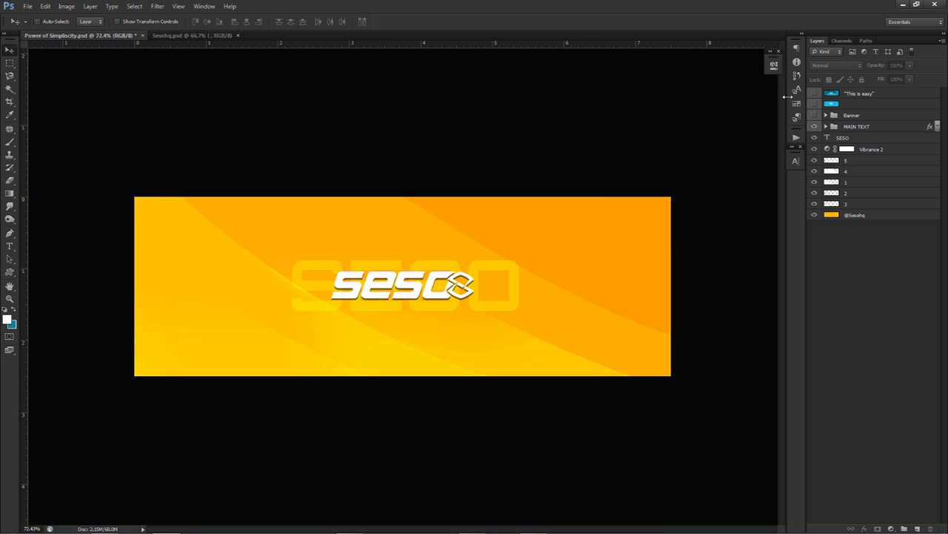
Step: Add a Brightness/Contrast adjustment layer above the Vibrance layer, raise its contrast to about 65, and compare the banner with it off and on
click(875, 150)
click(890, 527)
click(878, 347)
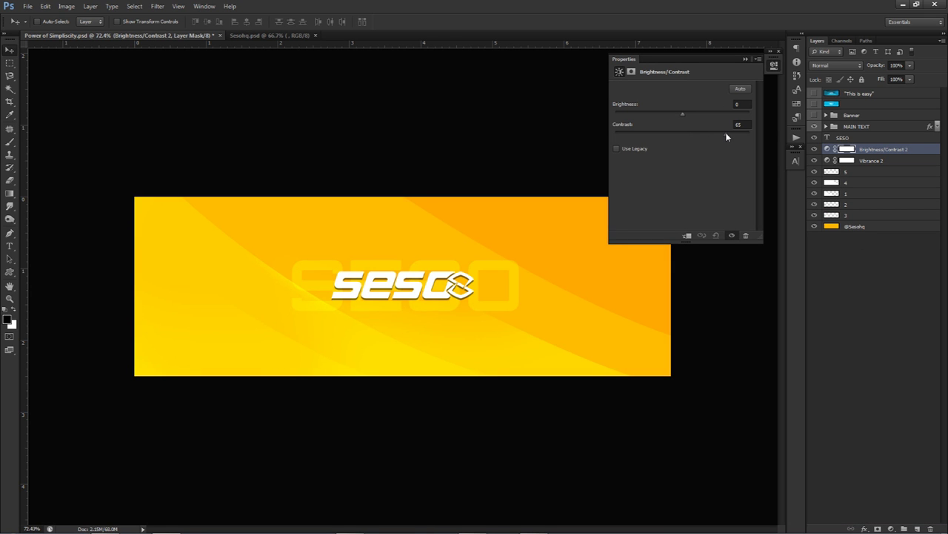
mouse_move(683, 113)
mouse_down()
mouse_move(703, 114)
mouse_move(678, 113)
mouse_move(687, 116)
mouse_up()
drag(686, 116, 683, 114)
click(814, 149)
click(814, 149)
Step: Add a Curves adjustment layer above Brightness/Contrast and shape a slight S-curve with raised highlights and lowered shadows
click(891, 528)
click(852, 371)
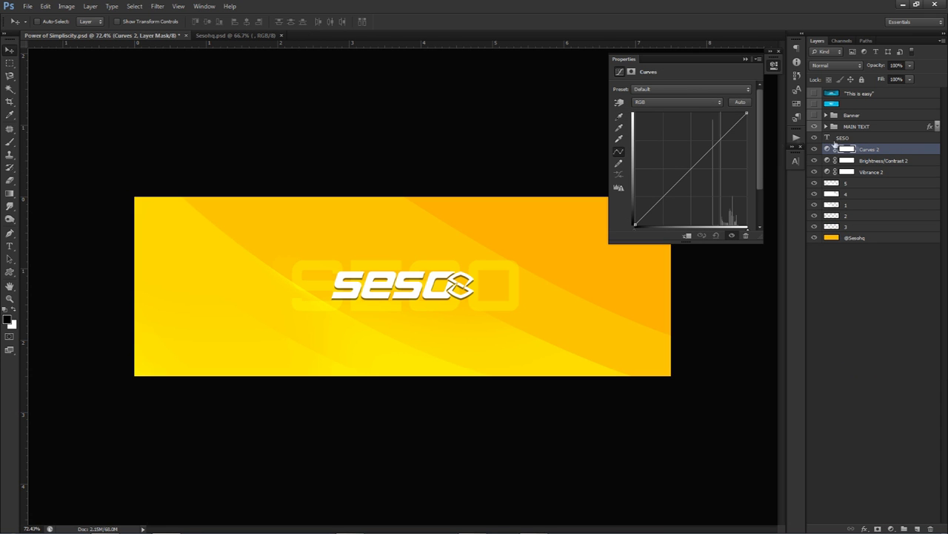
drag(720, 138, 723, 134)
click(657, 201)
drag(657, 201, 660, 203)
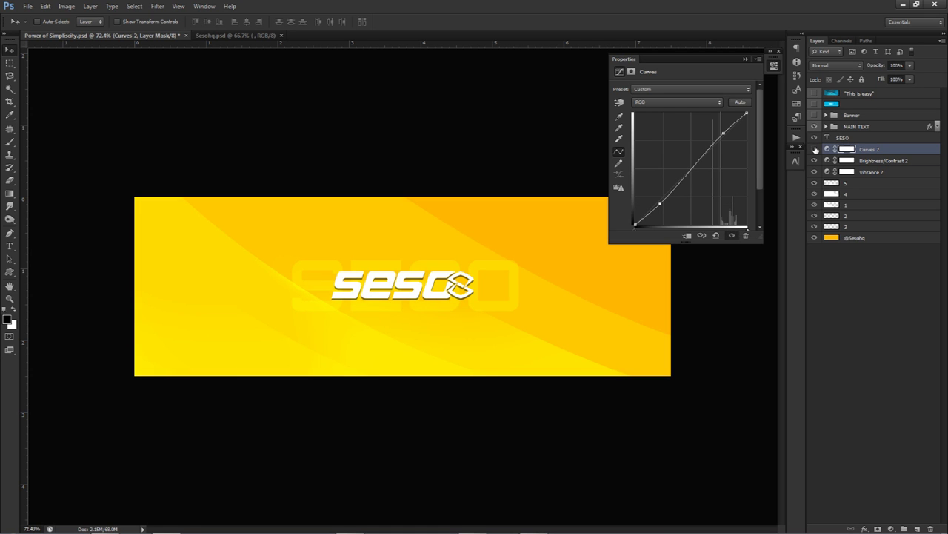
click(774, 66)
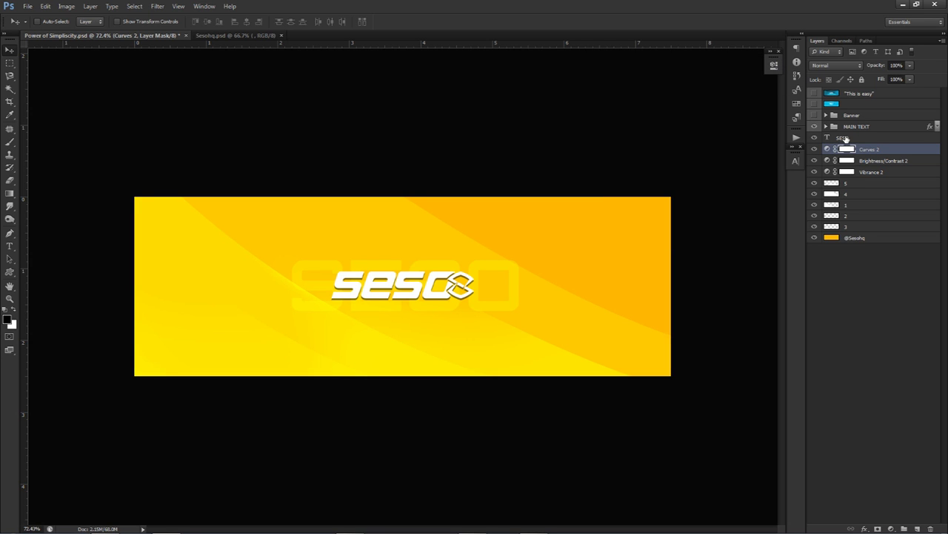
Step: Compare the banner with the SESO background text off and on, and check it against the finished Banner reference group
click(845, 138)
click(815, 139)
click(816, 138)
click(815, 139)
click(816, 138)
click(816, 138)
click(815, 139)
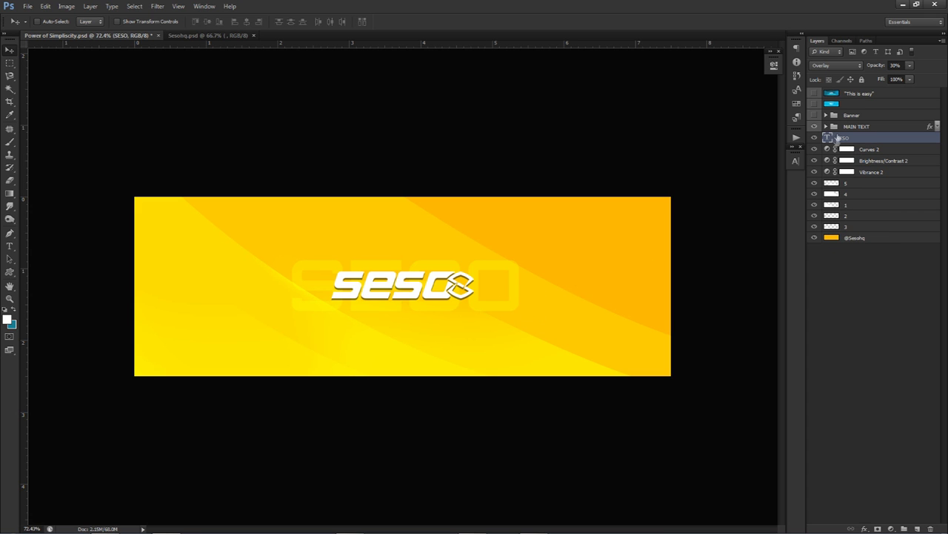
click(814, 115)
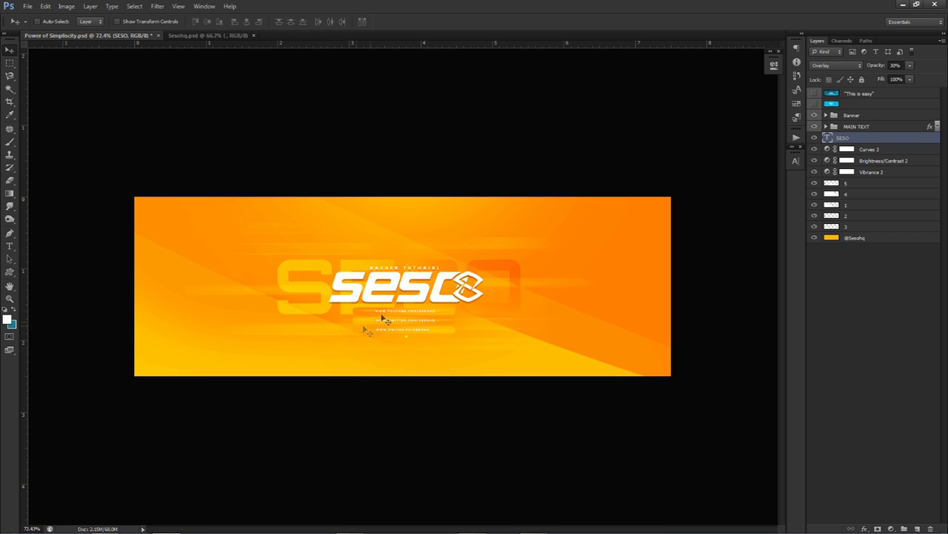
click(814, 115)
Step: Add a new layer clipped to the SESO background text, name it light, and choose black as the foreground colour
click(918, 529)
right_click(872, 138)
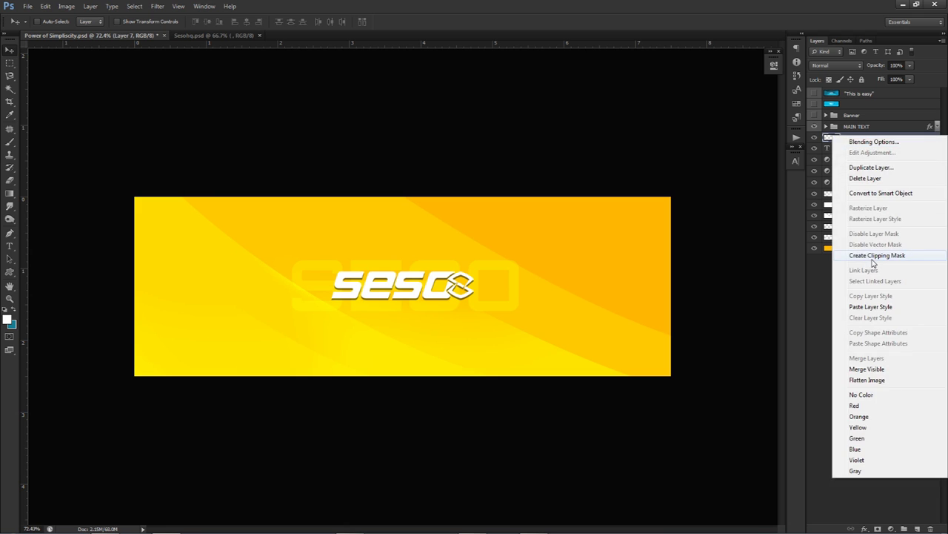
click(874, 257)
double_click(867, 138)
text(light)
key(Return)
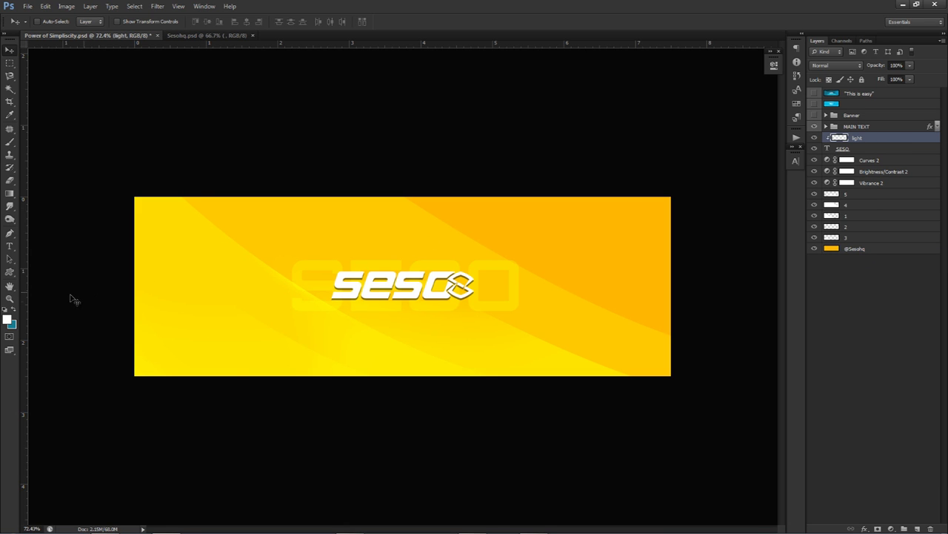
click(9, 320)
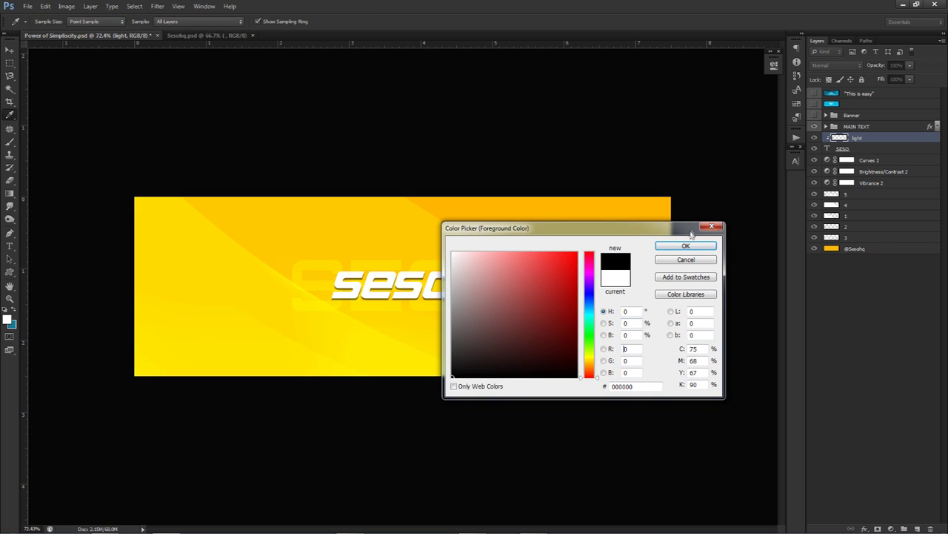
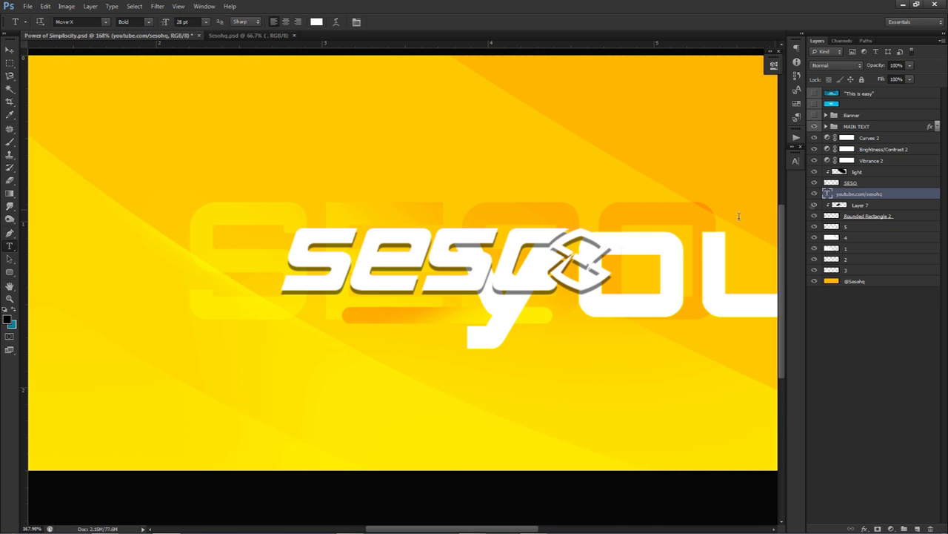
Step: Replace the oversized link text with YOUTUBE.COM/SESOHQ in capitals
click(672, 263)
key(ctrl+a)
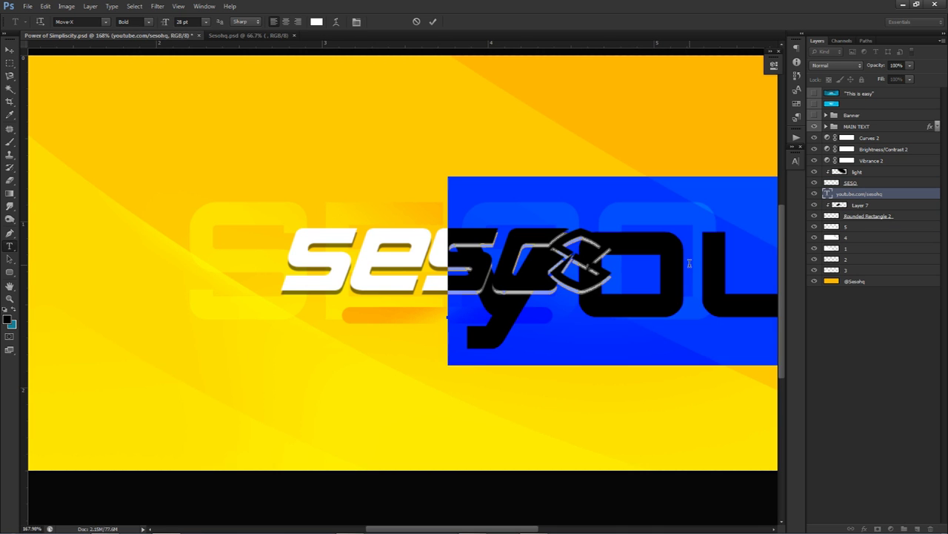
key(BackSpace)
text(YOU)
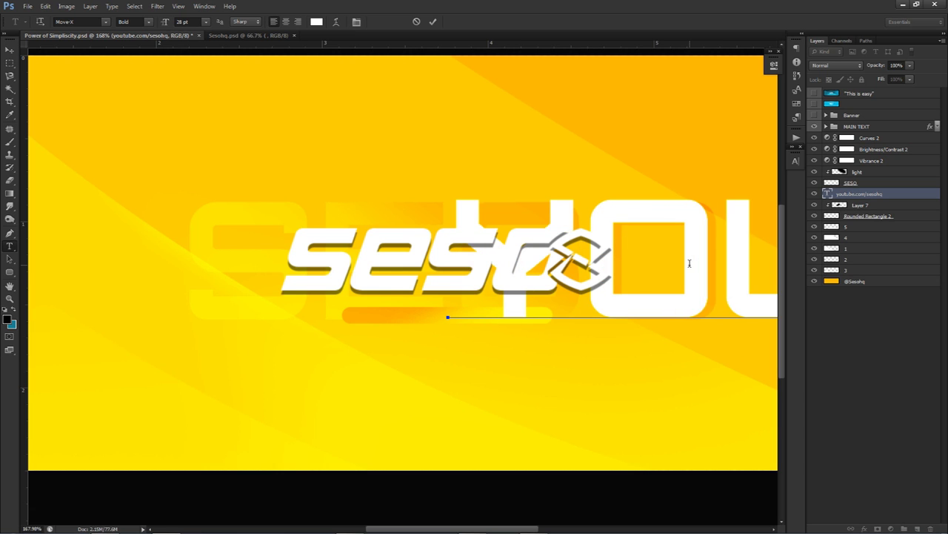
Step: Set the whole link text to the Nexa Bold font at 1 pt
key(ctrl+a)
click(795, 161)
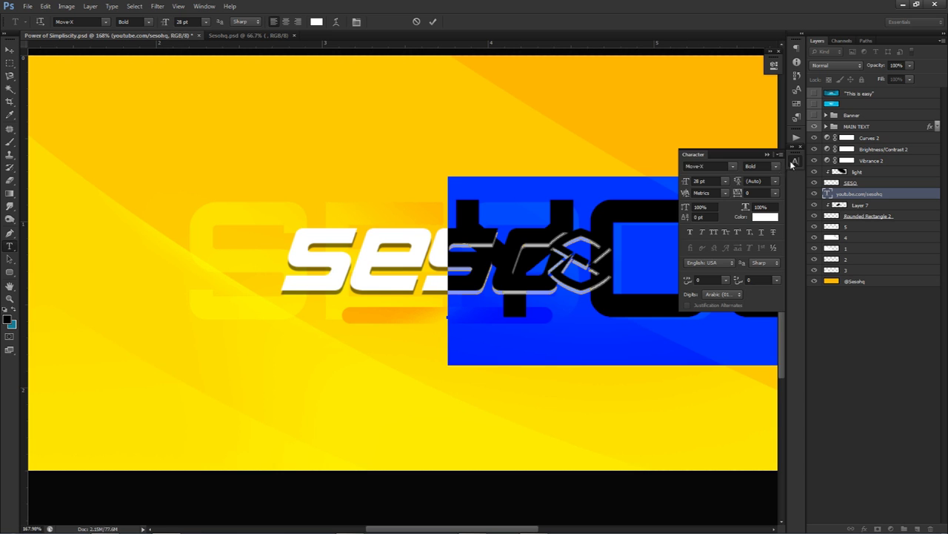
click(714, 180)
text(2)
key(Return)
click(704, 166)
text(Nexa Bold)
key(Return)
click(704, 181)
text(1)
key(Return)
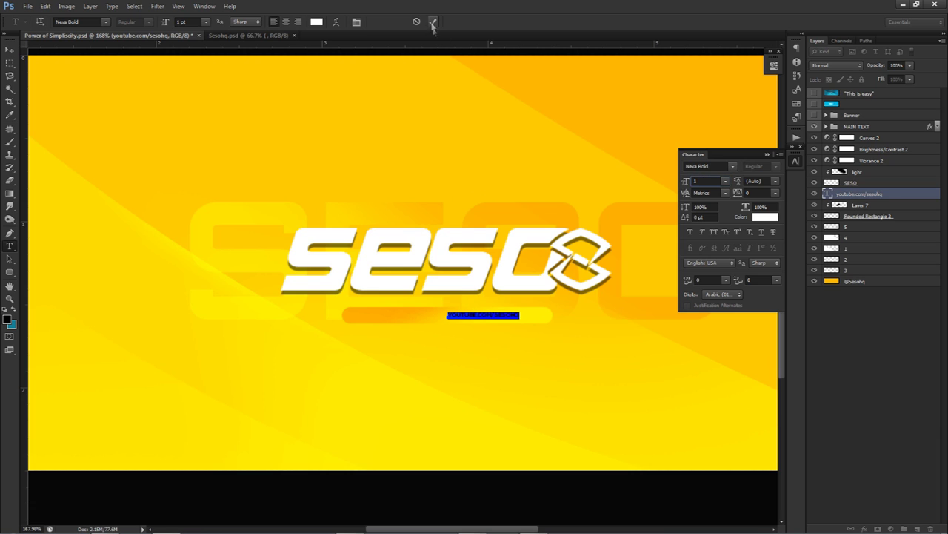
click(433, 21)
Step: Enlarge the link text to 1.2 pt and centre it on the rounded bar beneath the logo
key(v)
drag(523, 316, 484, 315)
text(1.2)
key(Return)
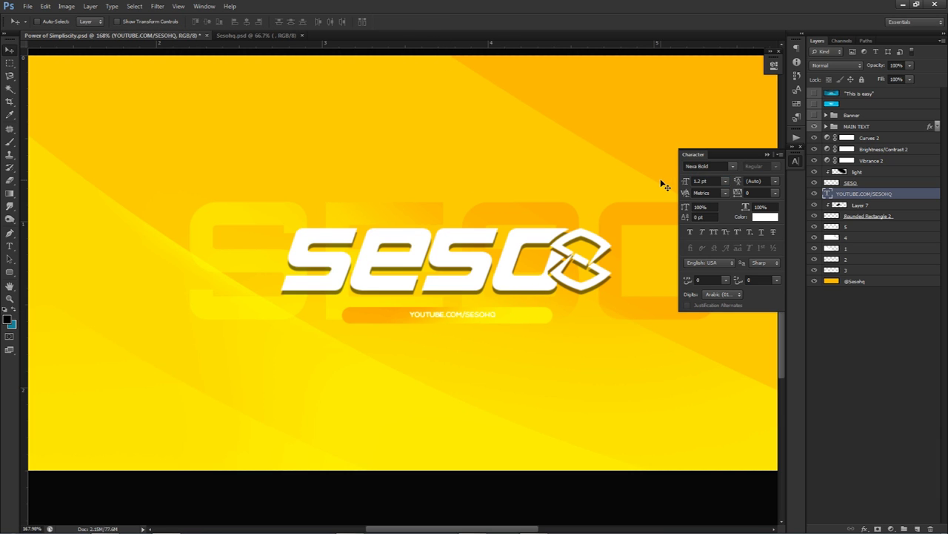
drag(513, 282, 484, 318)
Step: Colour the SESOHQ part of the link text with orange sampled from the rounded bar, and hide the guides
key(t)
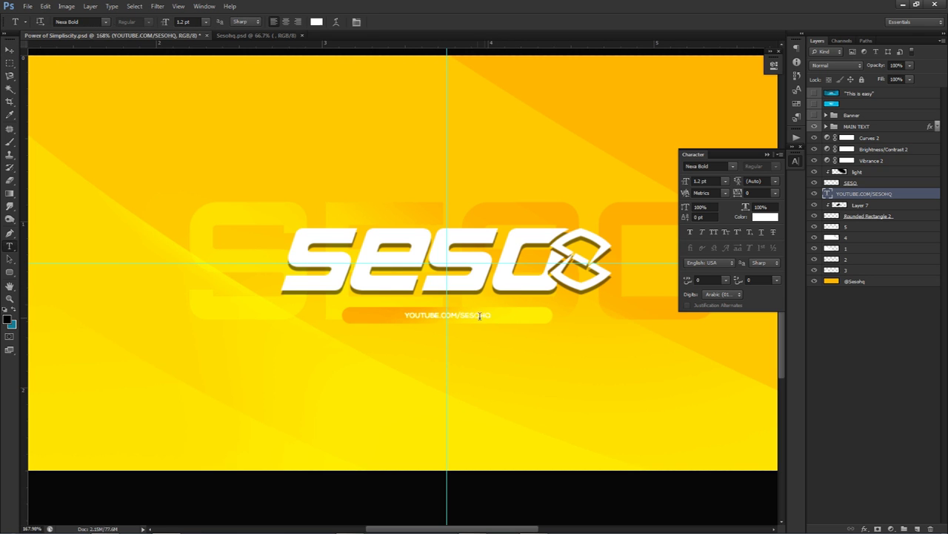
triple_click(462, 317)
click(765, 216)
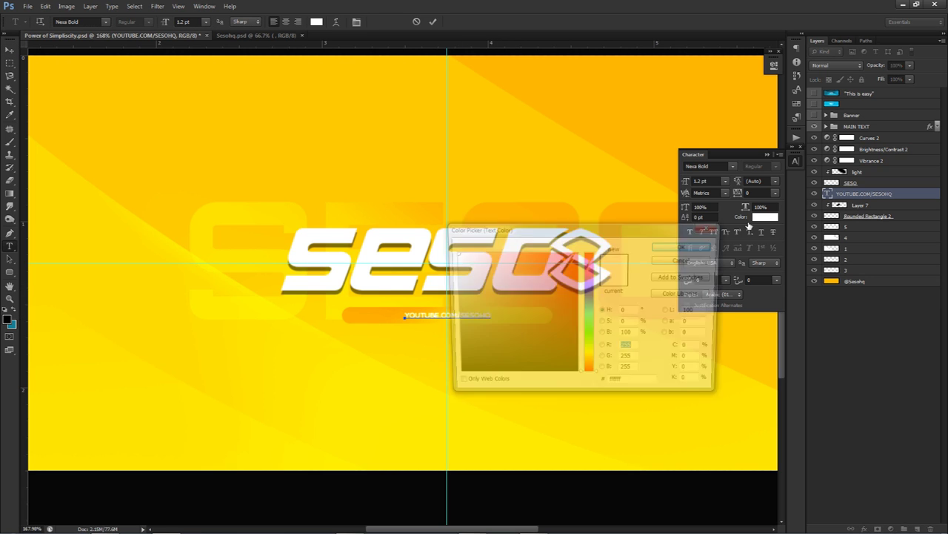
click(381, 314)
drag(532, 234, 644, 348)
click(798, 360)
click(433, 21)
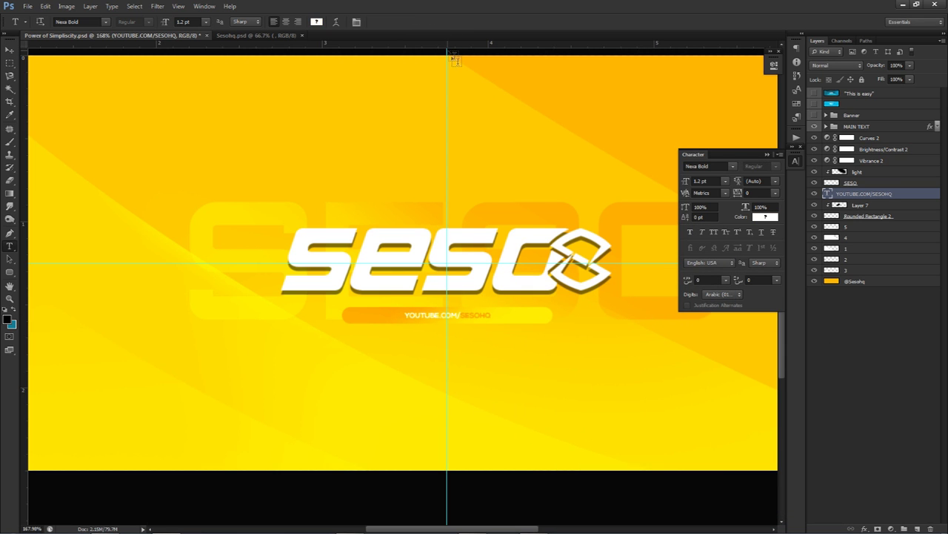
key(v)
key(ctrl+h)
Step: Group Layer 7 with Rounded Rectangle 2 and name the group LINK BOX
scroll(510, 297, down, 2)
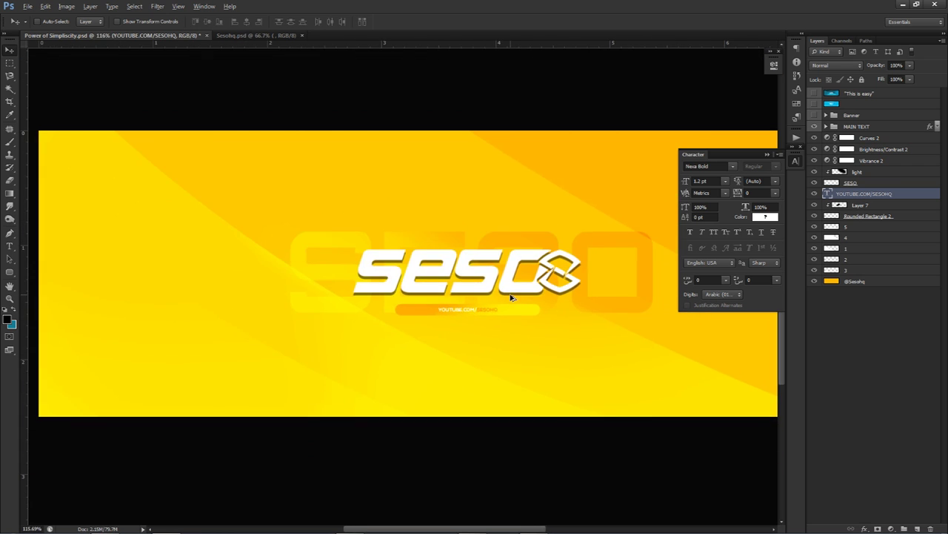
scroll(511, 297, down, 2)
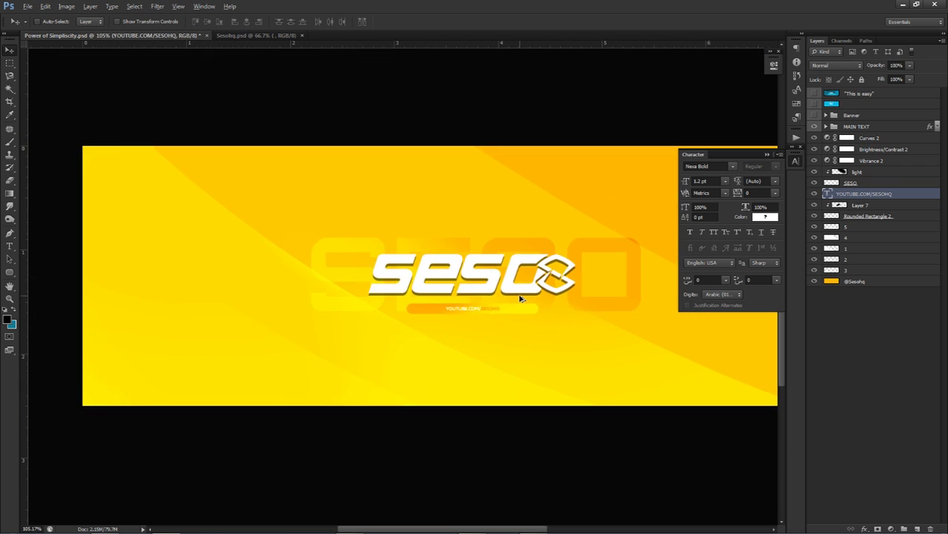
click(846, 208)
shift+click(852, 217)
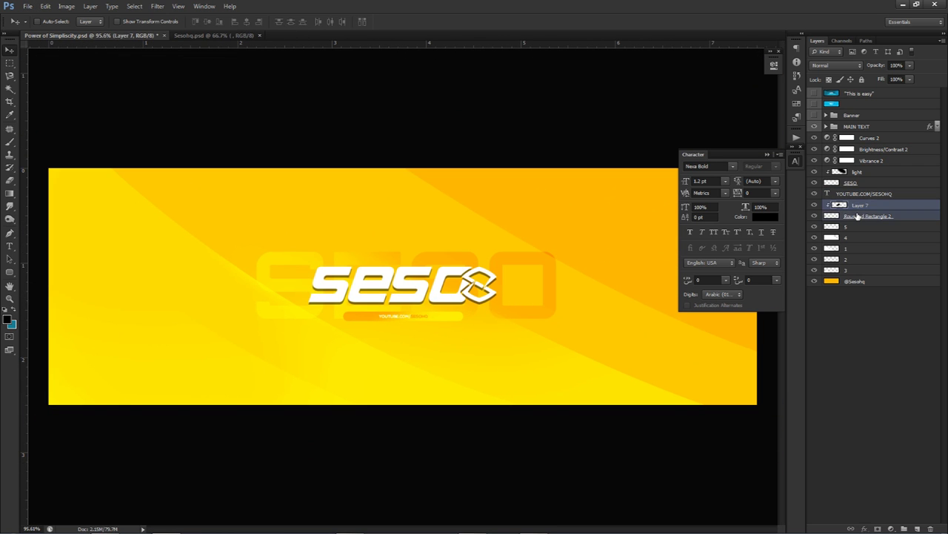
key(ctrl+g)
click(814, 206)
click(814, 205)
double_click(850, 205)
text(LINK BOX)
key(Return)
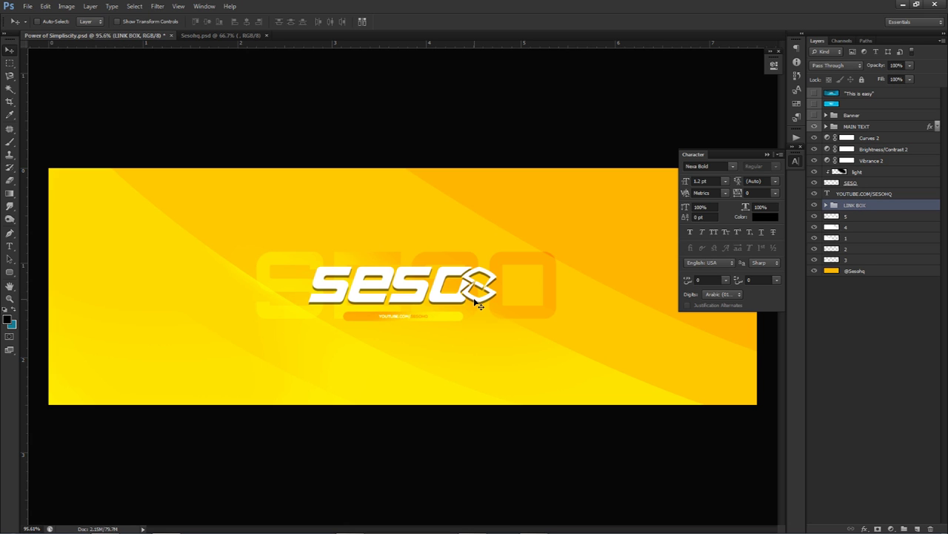
Step: Duplicate the LINK BOX group and place the copy directly below the original bar with a small gap
drag(449, 286, 447, 296)
key(Down)
key(Down)
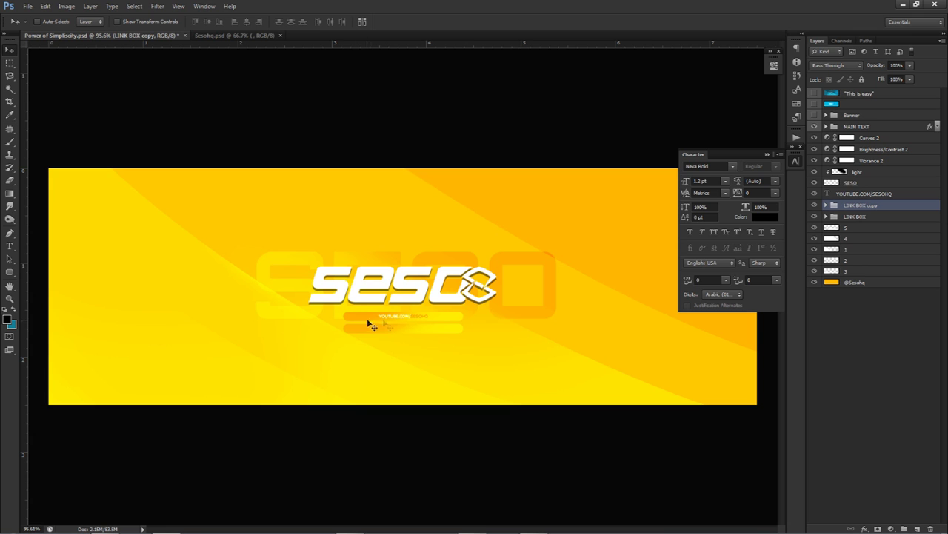
Step: Flip the LINK BOX copy horizontally and move it back in line beneath the original bar
key(ctrl+t)
right_click(422, 331)
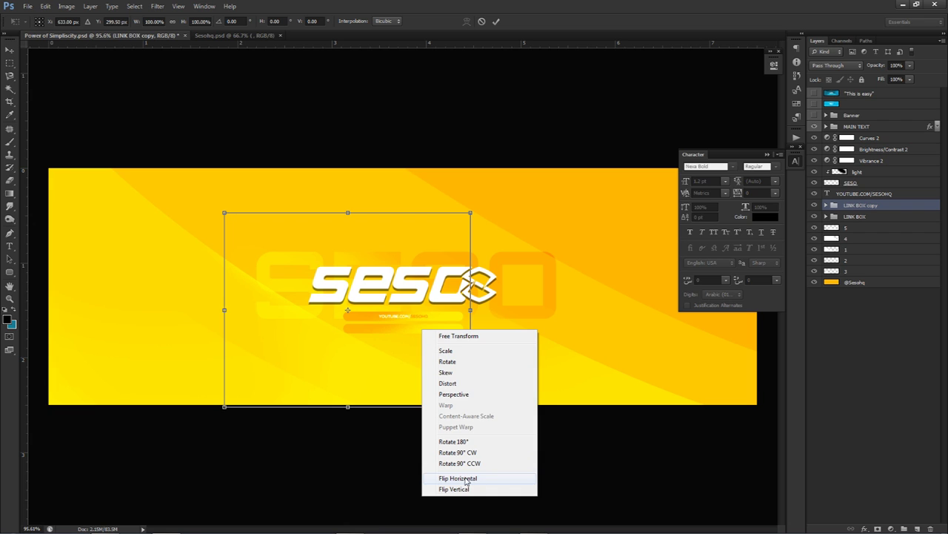
click(472, 479)
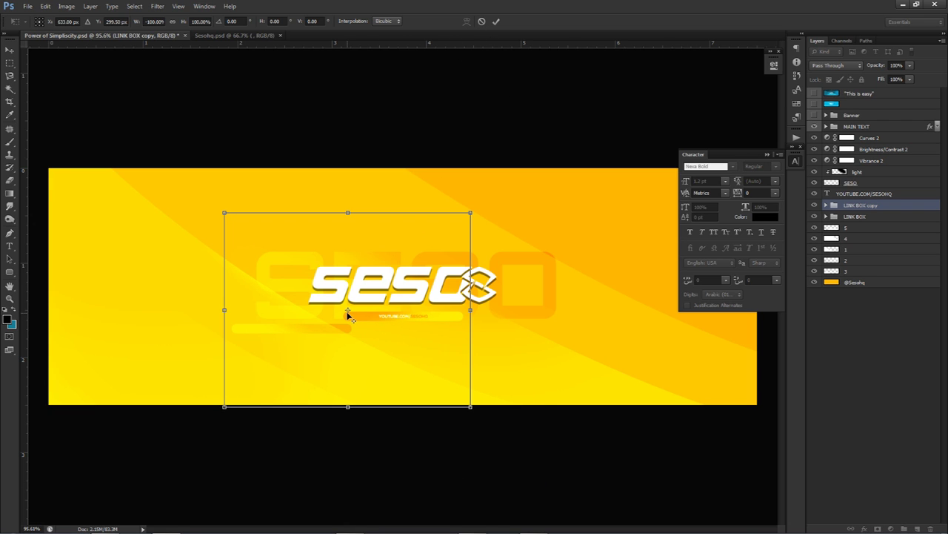
click(495, 21)
drag(412, 310, 515, 301)
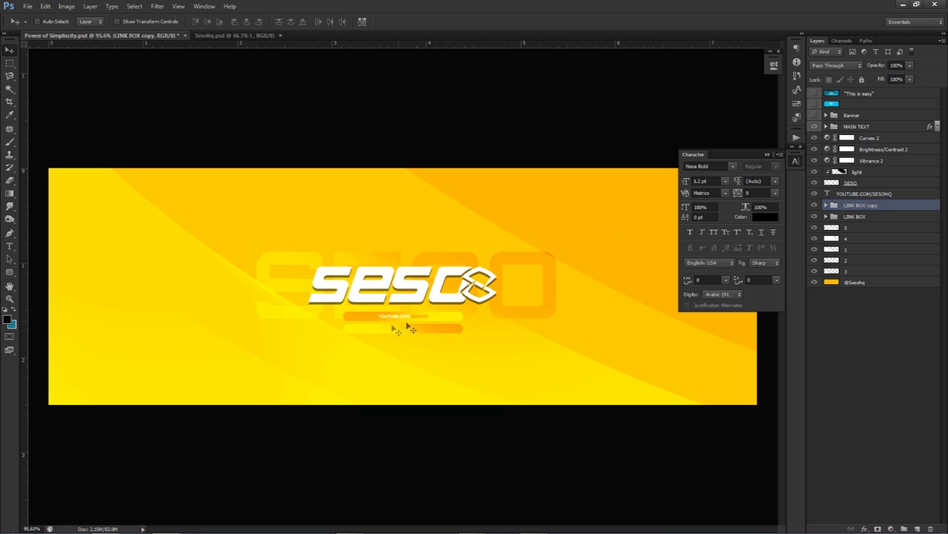
key(ctrl+t)
right_click(435, 331)
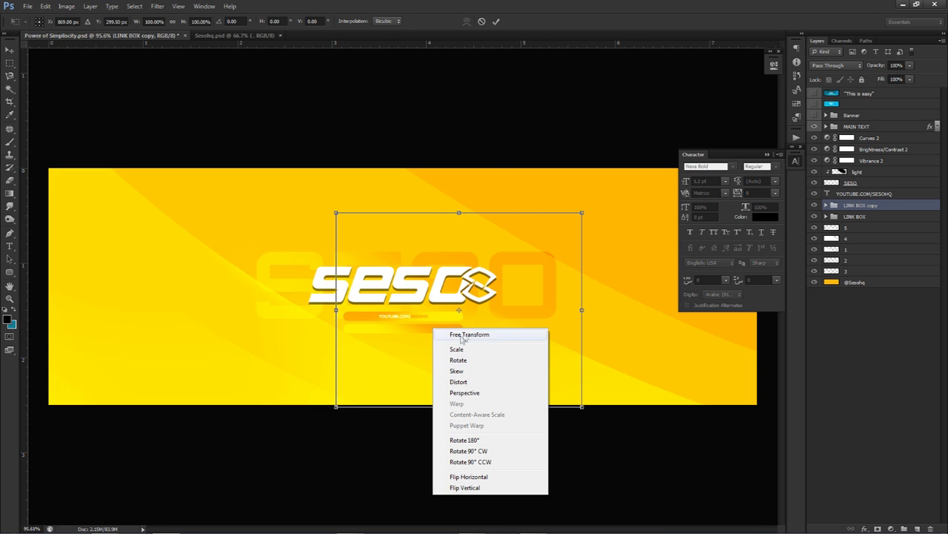
click(497, 22)
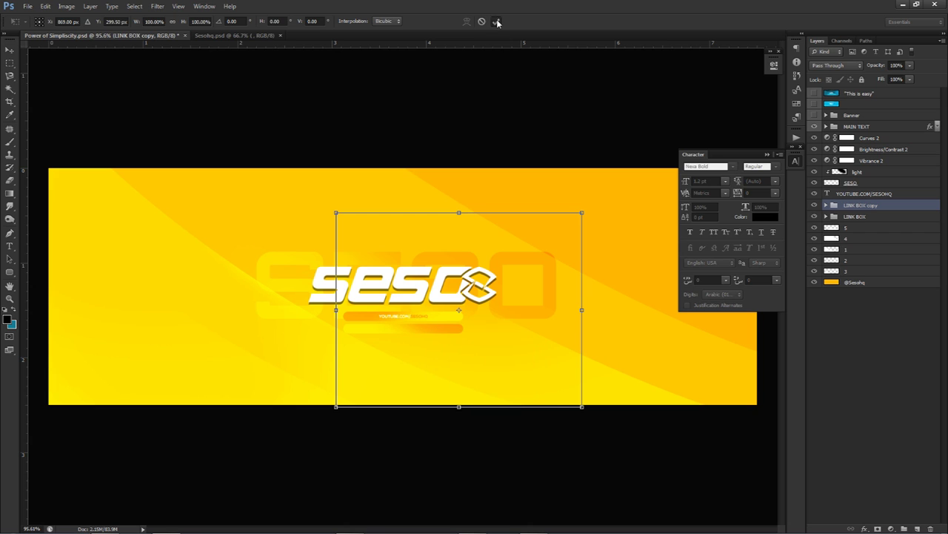
click(497, 22)
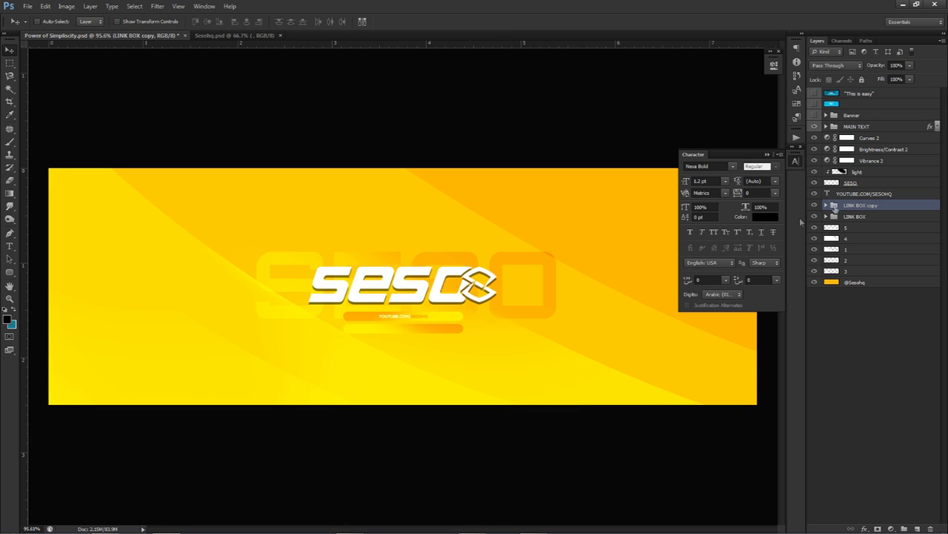
Step: With Layer 7 of LINK BOX copy active, load the outline of its Rounded Rectangle 2 as a selection and invert it
click(826, 204)
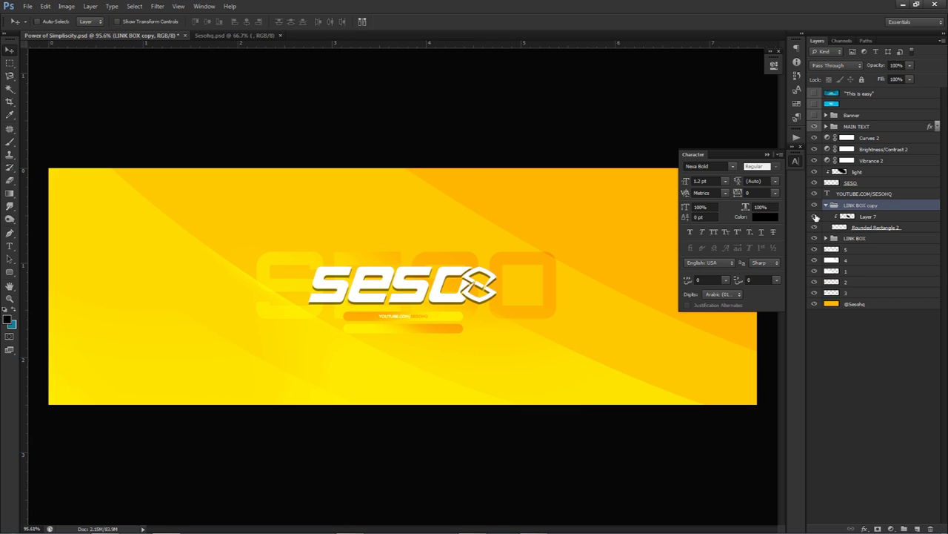
click(864, 216)
key(ctrl+t)
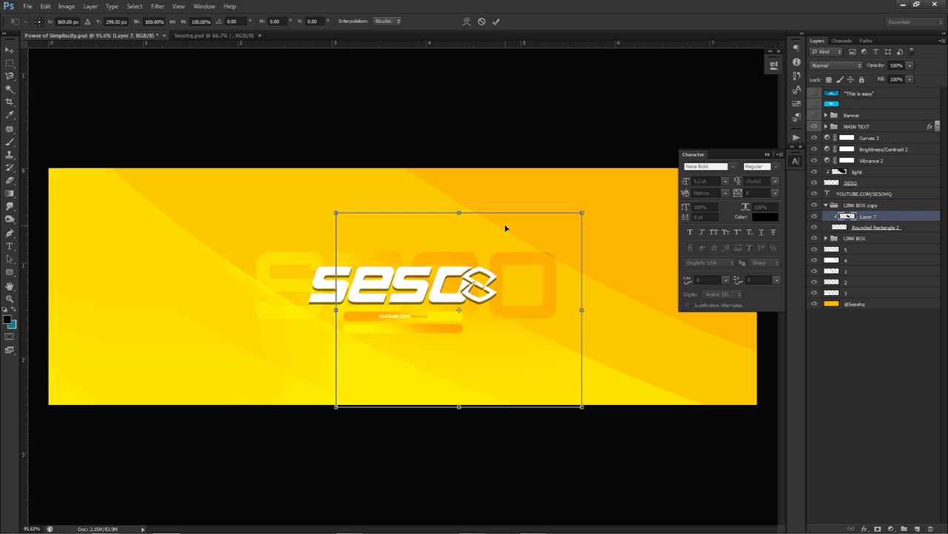
click(495, 21)
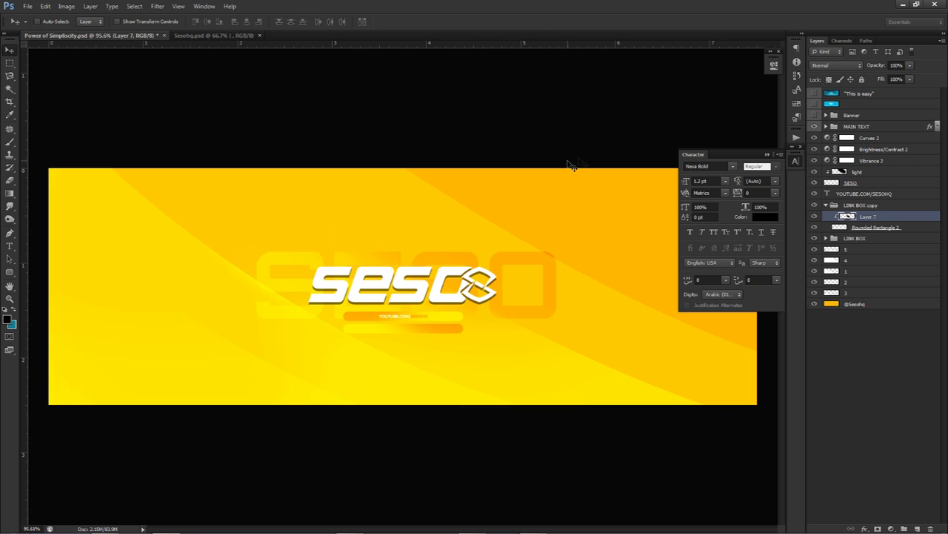
ctrl+click(841, 228)
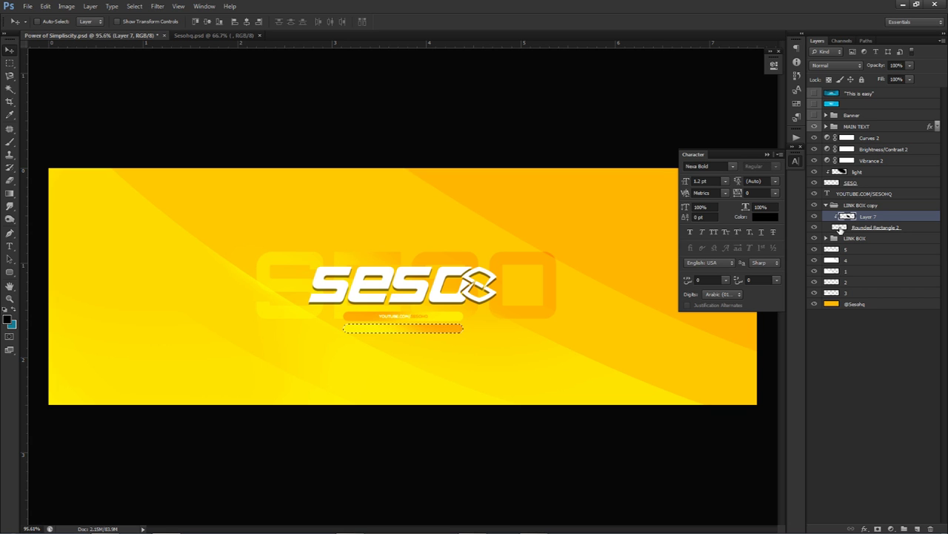
key(m)
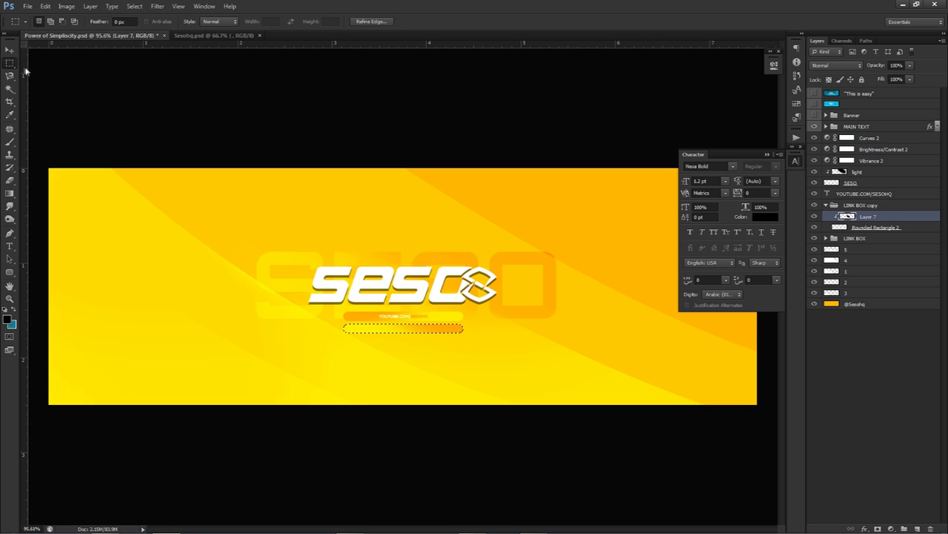
right_click(10, 65)
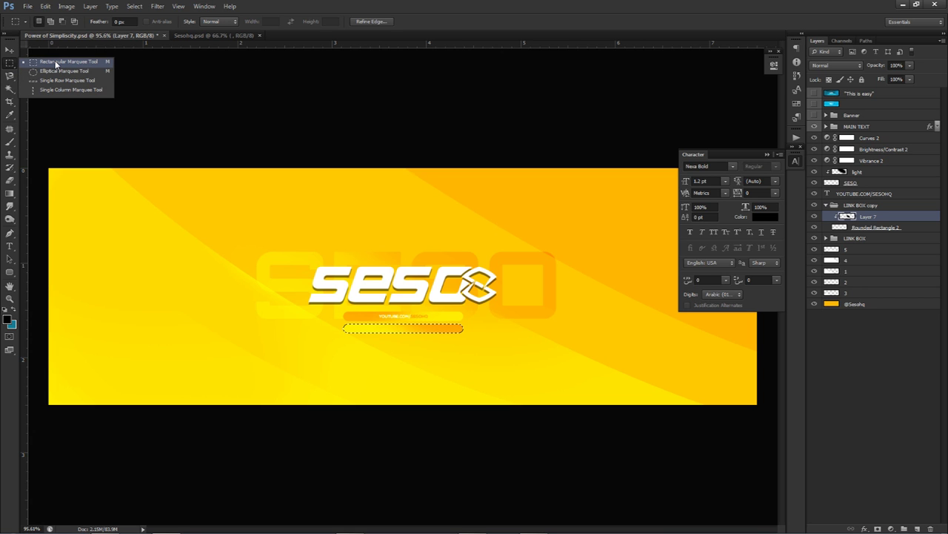
click(56, 65)
right_click(537, 230)
click(575, 247)
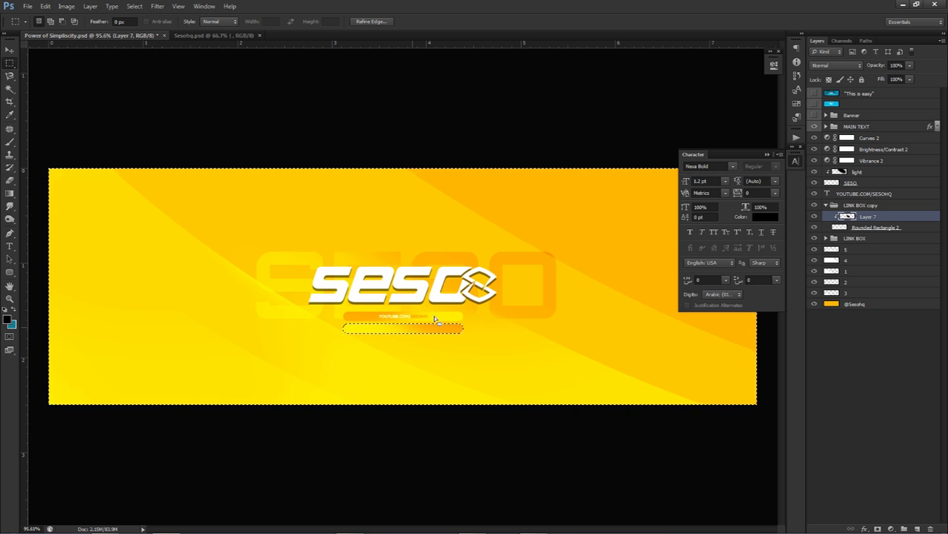
Step: Delete the parts of Layer 7 outside the second bar, deselect, and reselect the collapsed LINK BOX copy group
click(815, 216)
click(814, 216)
click(813, 217)
click(813, 216)
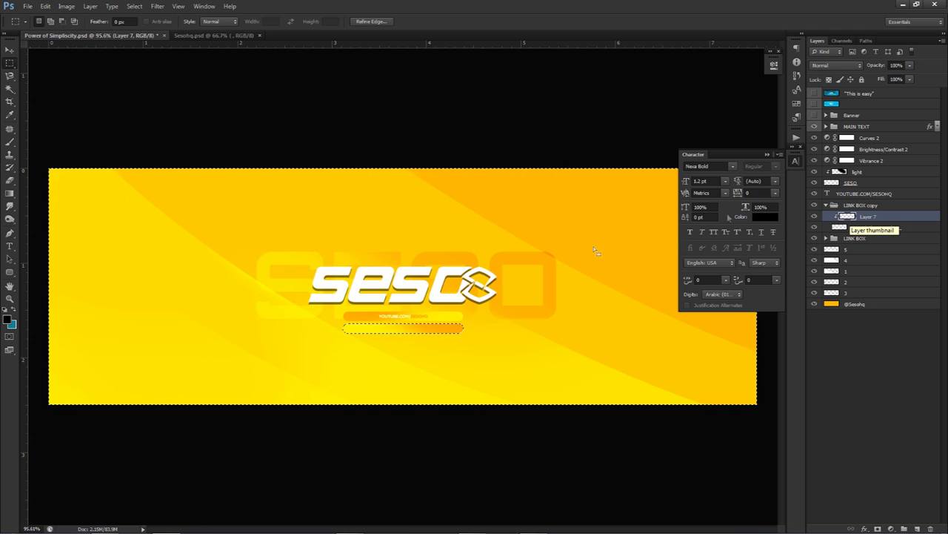
key(ctrl+d)
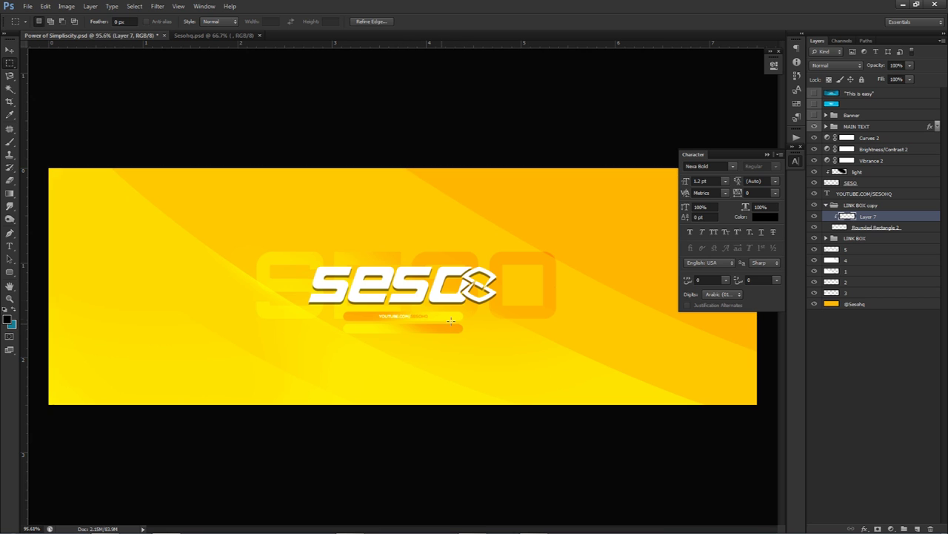
key(v)
click(826, 206)
click(854, 206)
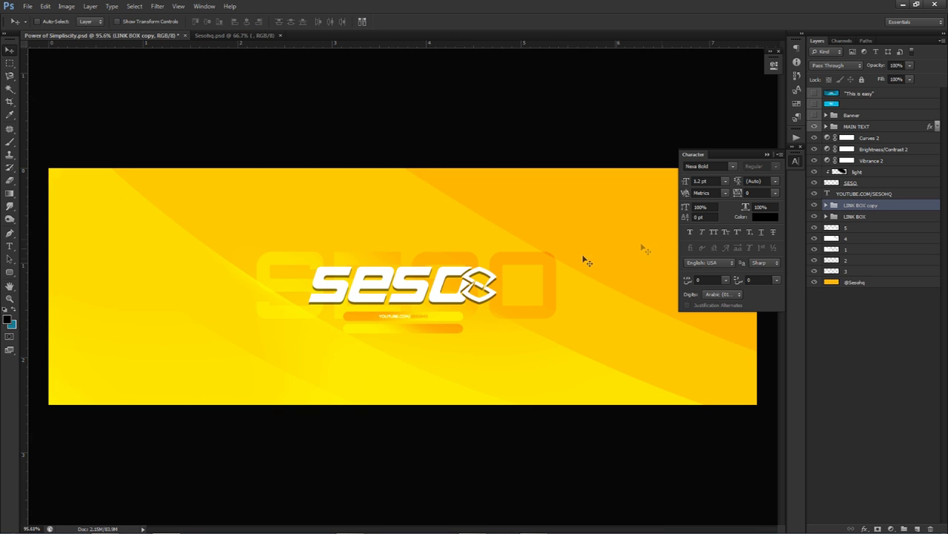
Step: Duplicate the LINK BOX copy group and place the duplicate directly beneath the second bar with a matching gap
drag(462, 280, 458, 293)
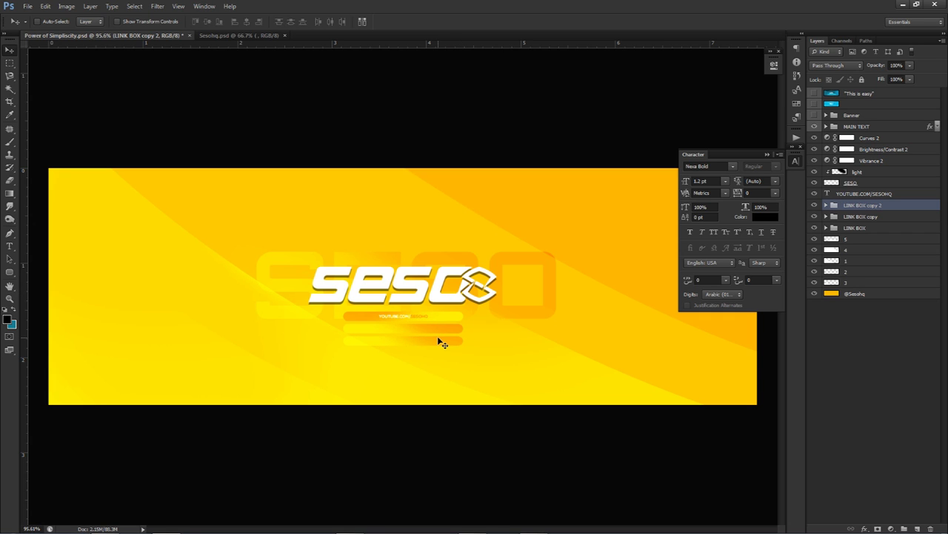
key(ctrl+t)
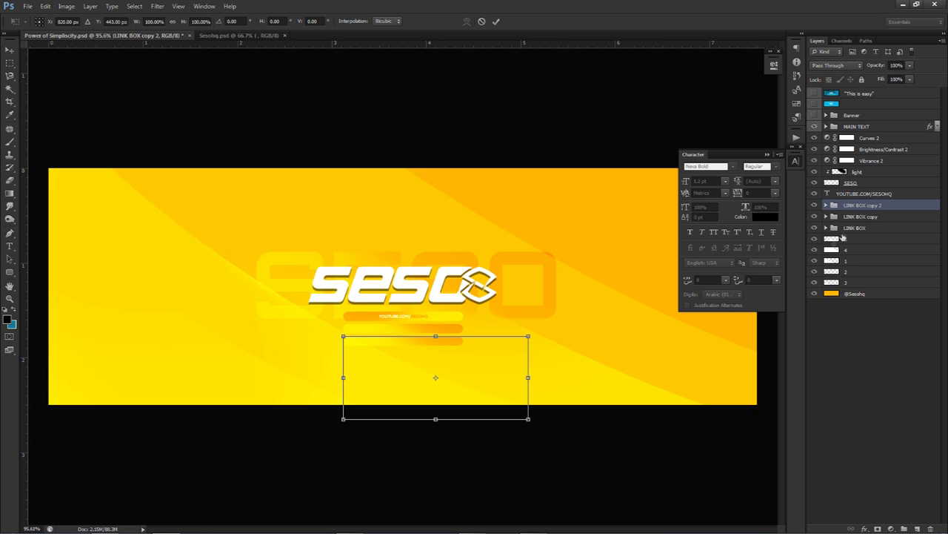
key(Return)
Step: In LINK BOX copy 2, remove the excess Layer 7 pixels below the third bar and deselect
click(827, 205)
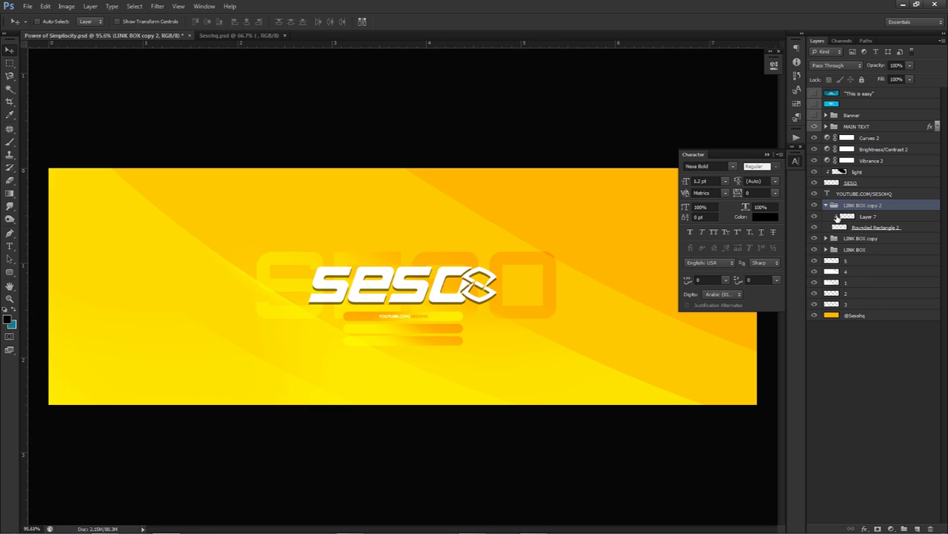
click(863, 217)
key(ctrl+t)
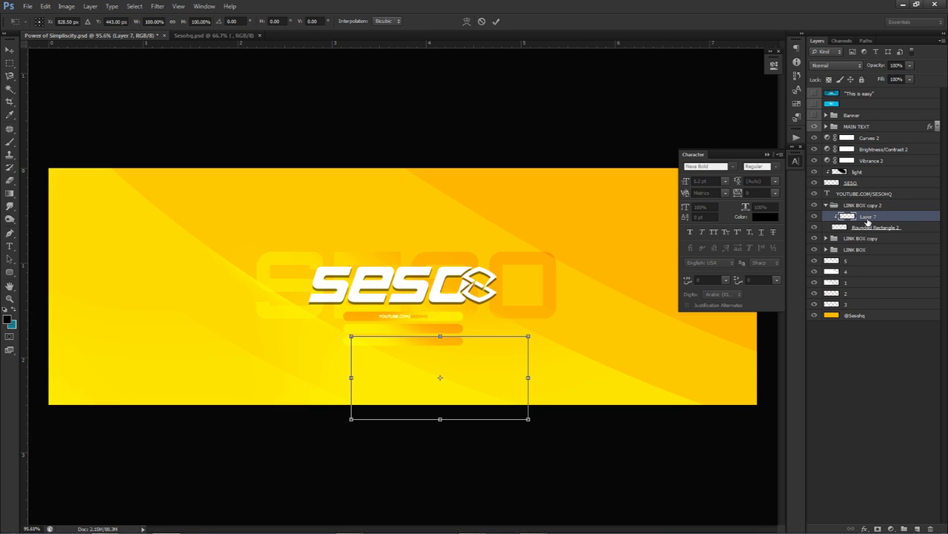
key(Return)
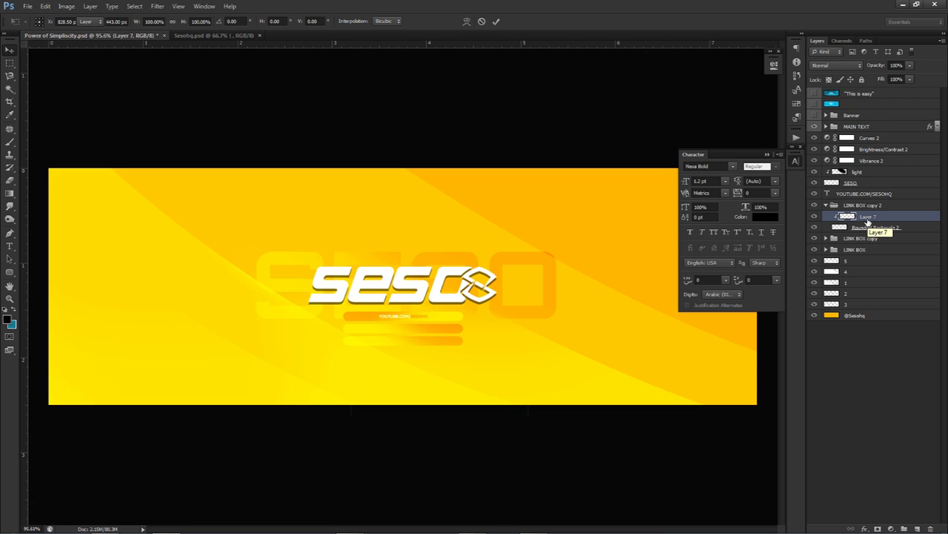
key(m)
drag(309, 348, 622, 440)
scroll(460, 371, up, 4)
drag(470, 371, 470, 371)
key(ctrl+d)
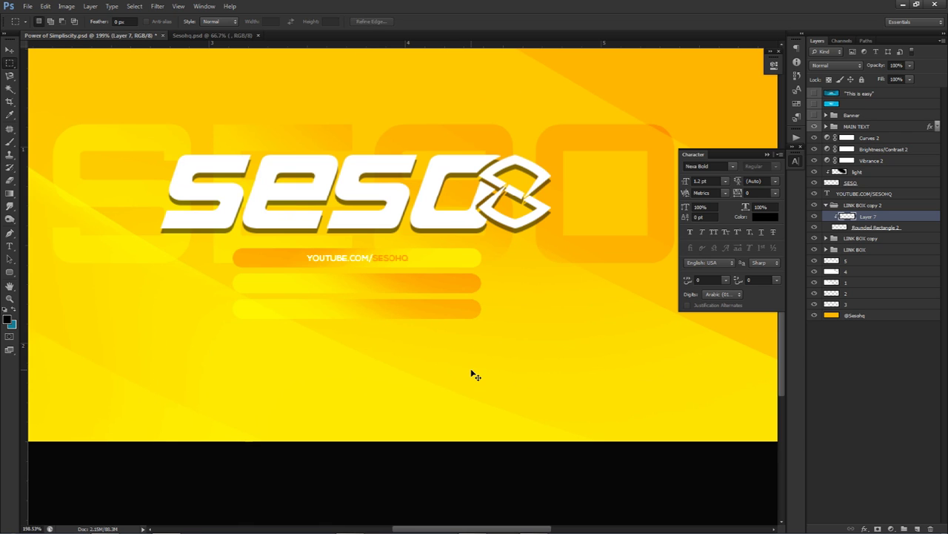
Step: Close the Character panel and check the transform bounds of Layer 7 around the third bar
key(ctrl+t)
key(Escape)
key(b)
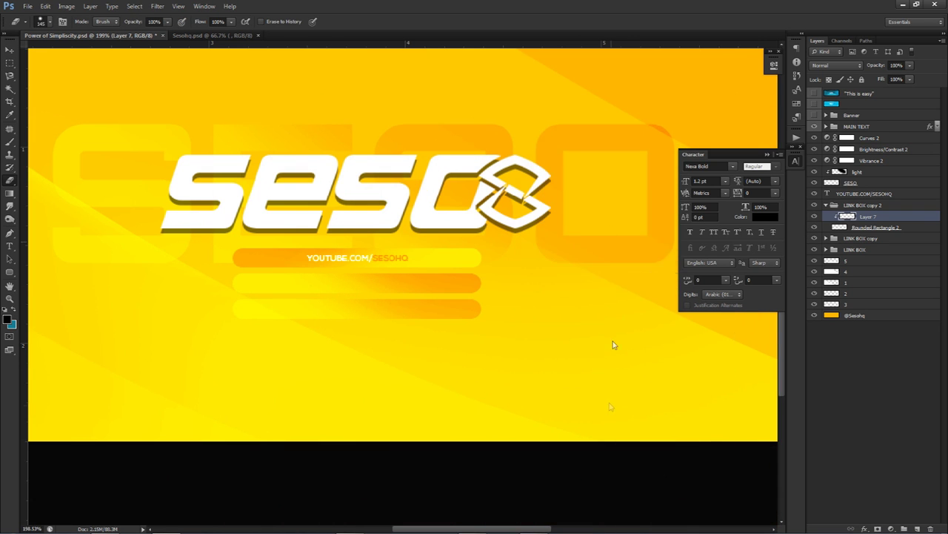
click(796, 160)
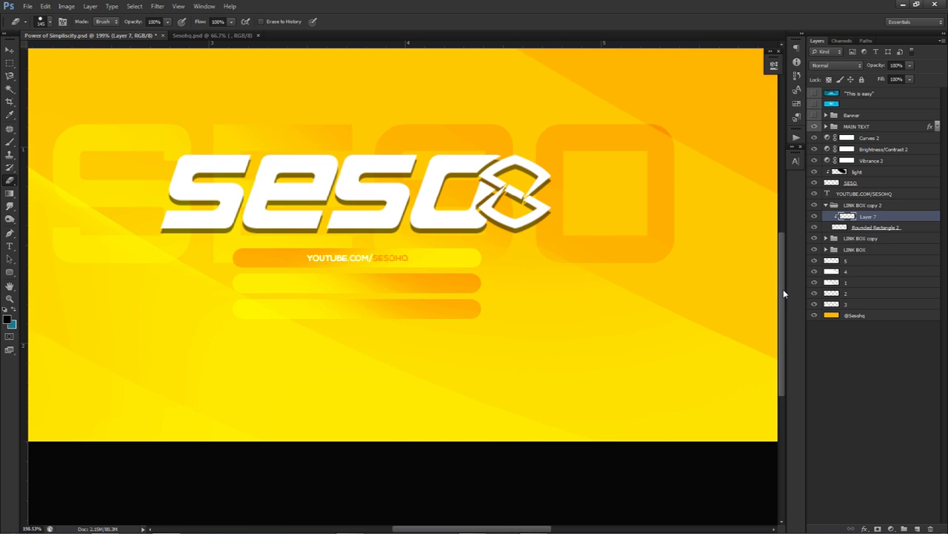
key(ctrl+t)
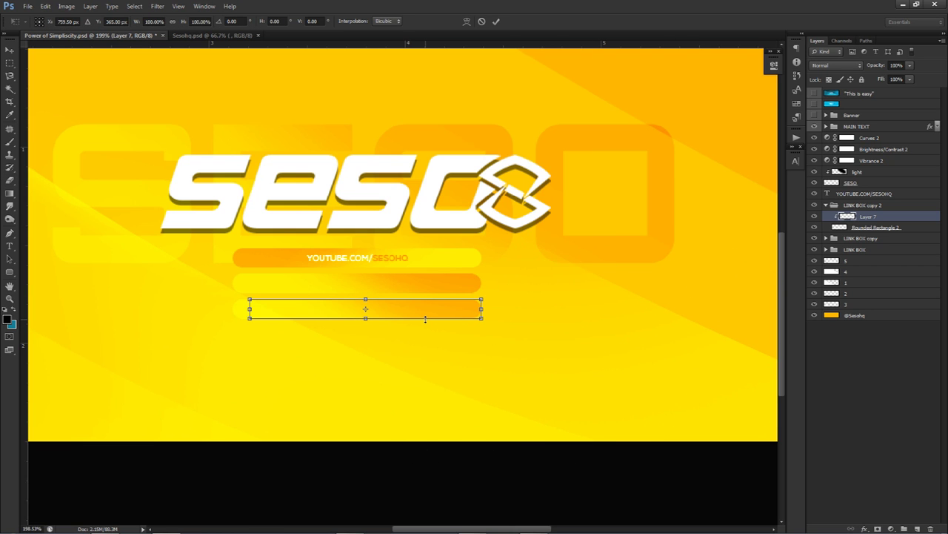
key(Return)
key(e)
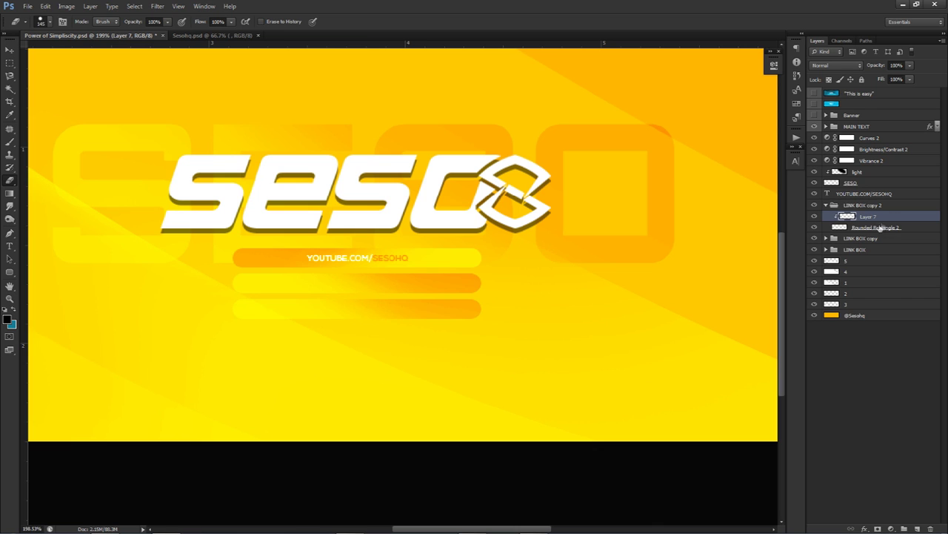
Step: Flip the LINK BOX copy 2 group horizontally and collapse it
click(825, 205)
key(v)
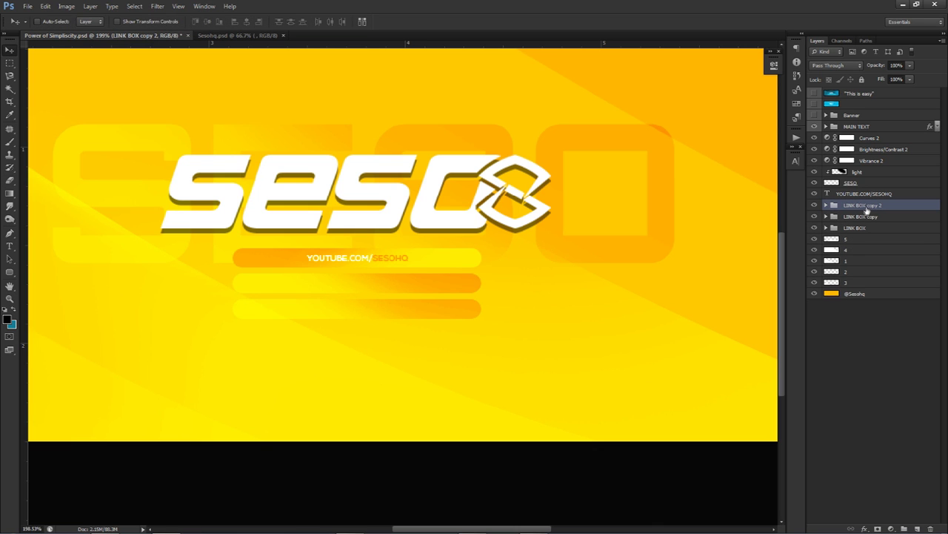
key(ctrl+t)
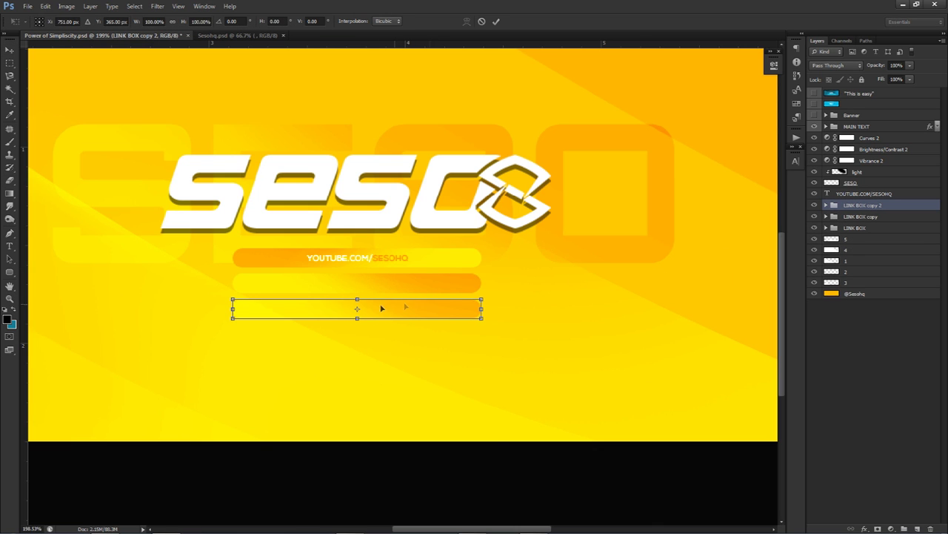
right_click(380, 307)
click(419, 454)
key(Return)
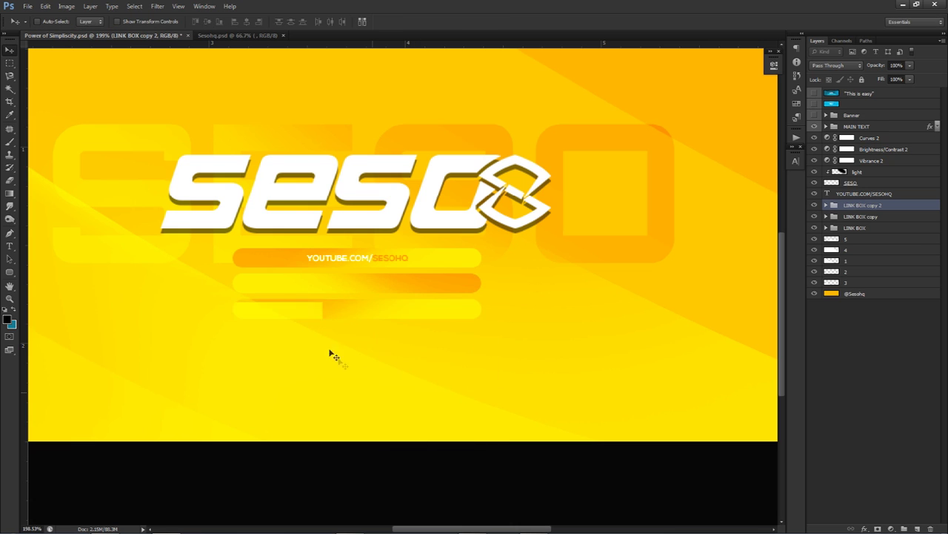
drag(332, 355, 332, 320)
Step: Duplicate the YOUTUBE.COM/SESOHQ text twice, placing one copy on the second bar and one on the third
scroll(331, 320, down, 5)
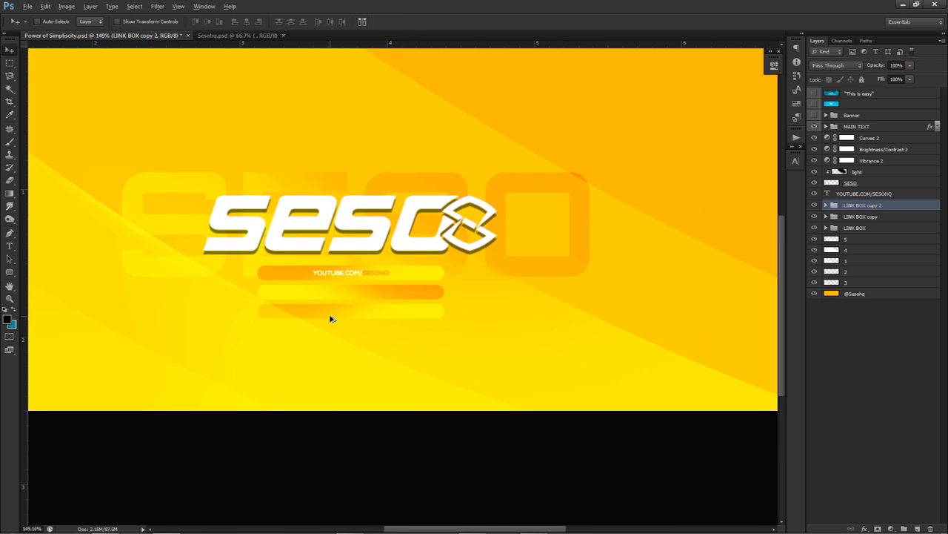
scroll(330, 319, down, 1)
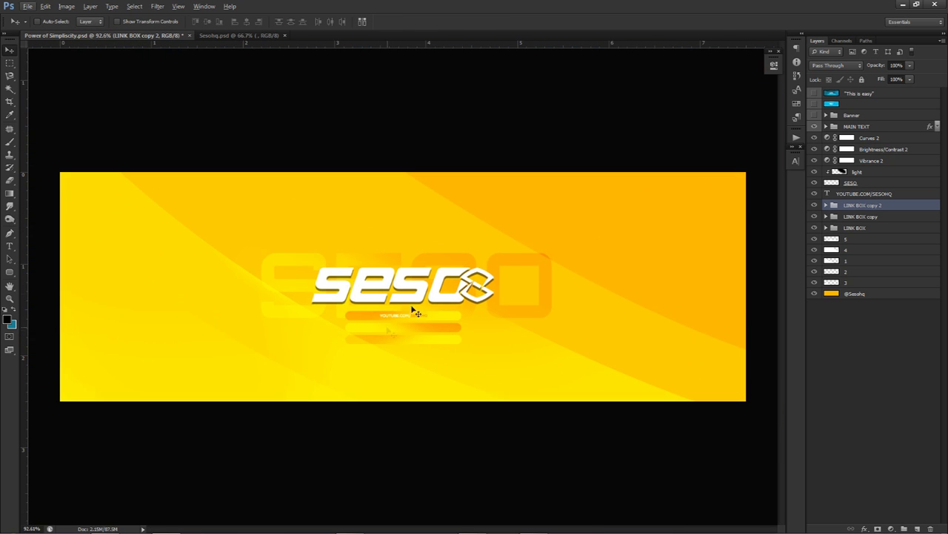
click(862, 194)
drag(459, 271, 456, 295)
Step: Colour the SESOHQ part of the second bar's link text yellow ffef00, sampled from that bar
key(t)
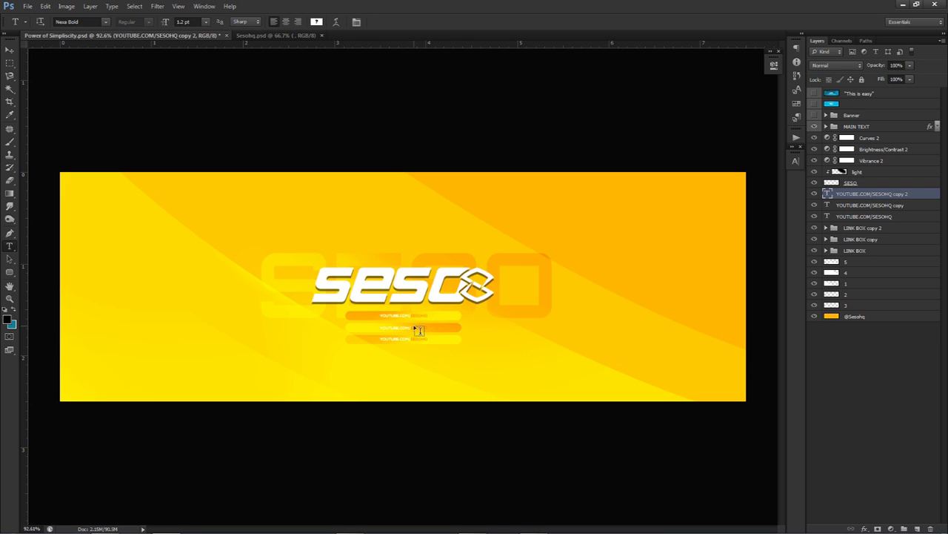
double_click(411, 328)
click(315, 22)
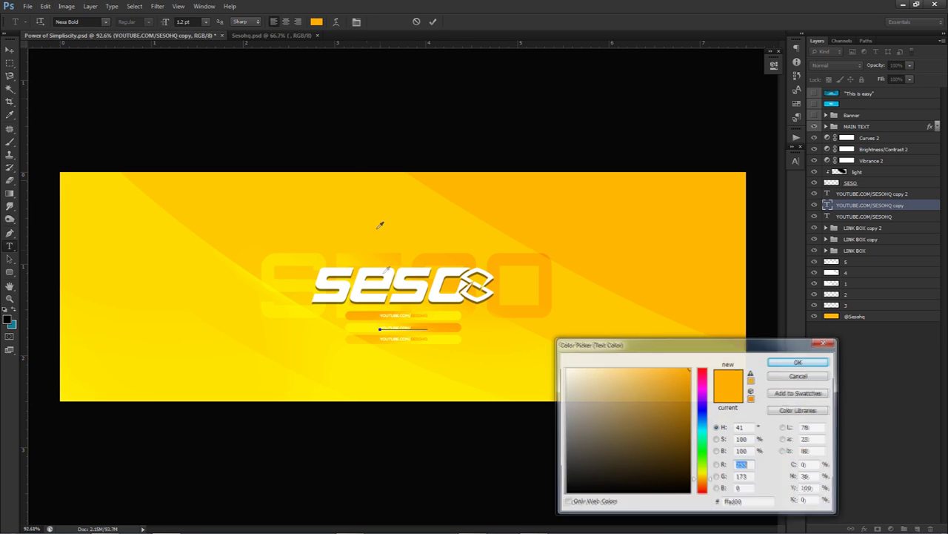
click(372, 322)
click(375, 321)
click(376, 331)
click(368, 324)
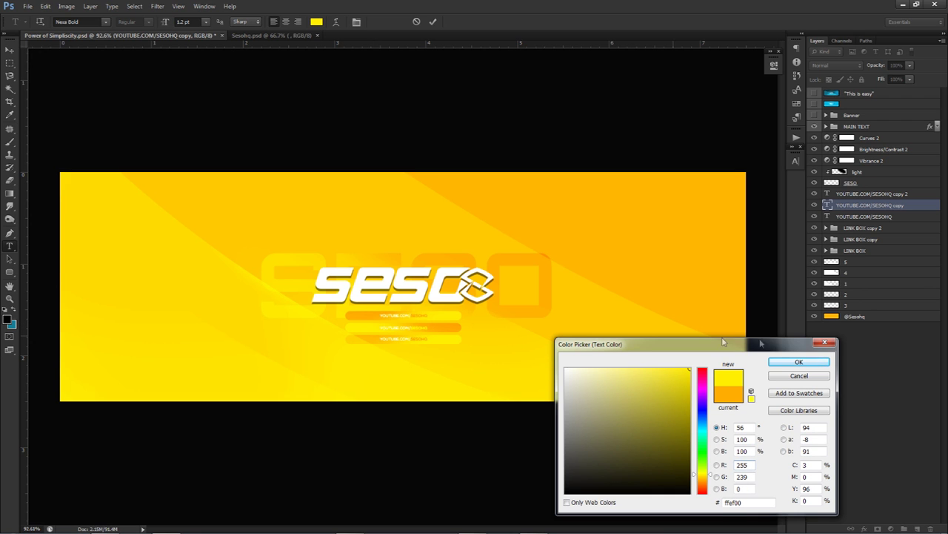
click(799, 362)
click(433, 22)
key(v)
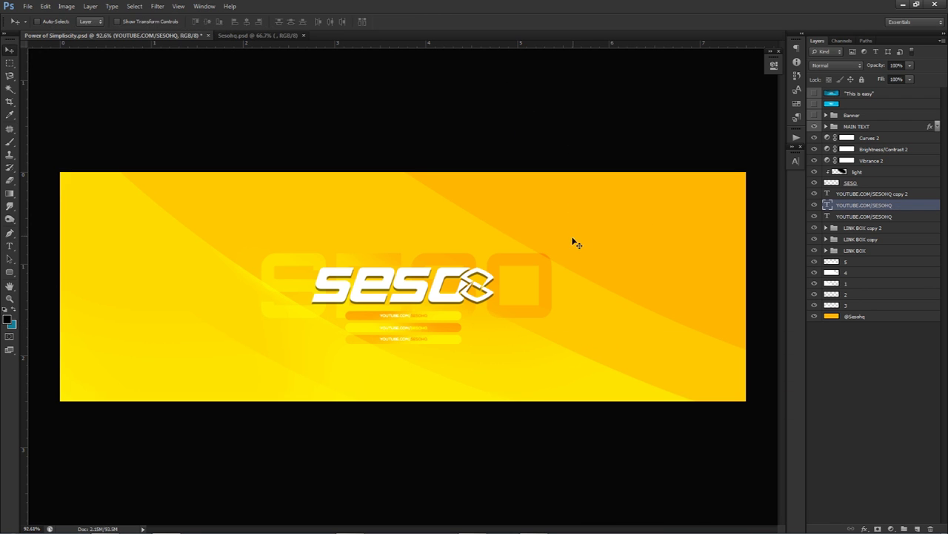
Step: Add a new layer above the light layer and set the foreground colour to white ffffff
click(859, 194)
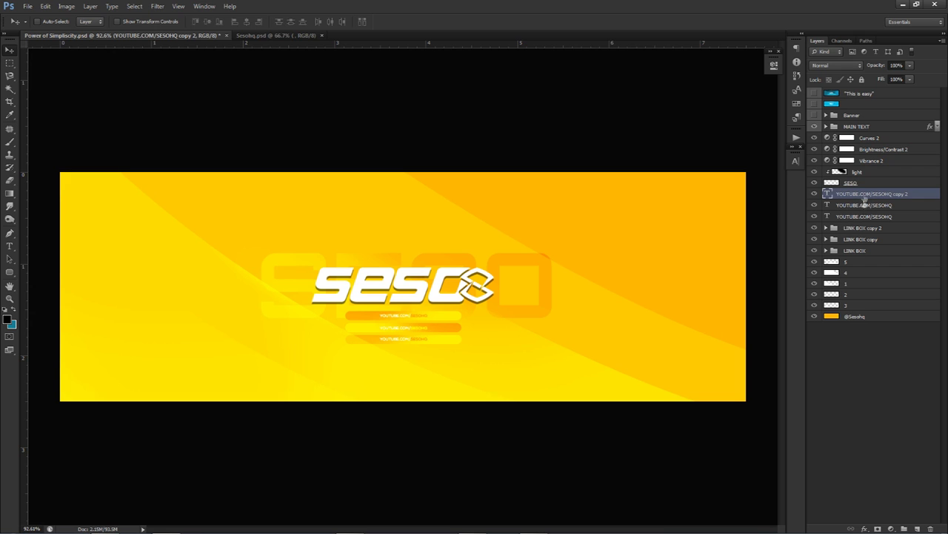
click(853, 170)
drag(872, 165, 872, 170)
click(917, 528)
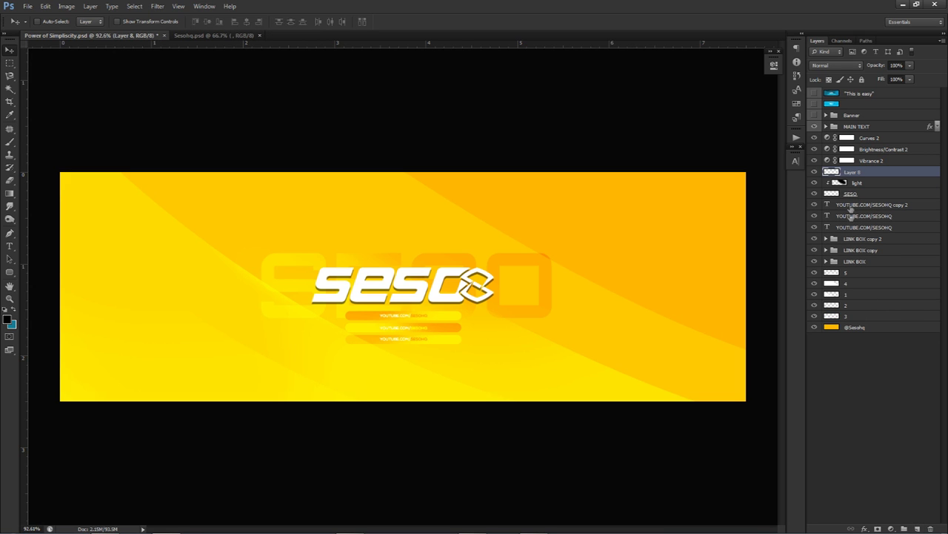
key(b)
alt+click(354, 279)
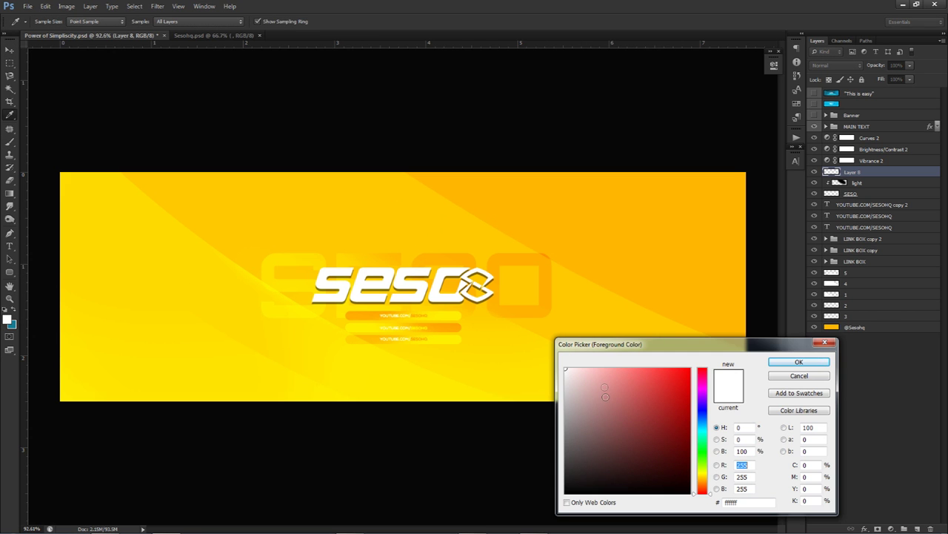
click(796, 363)
Step: Paint a soft white glow at the banner's upper centre with a 756 px brush and compare the banner with and without it
key(b)
mouse_move(434, 263)
mouse_down()
mouse_move(597, 258)
mouse_move(556, 249)
mouse_up()
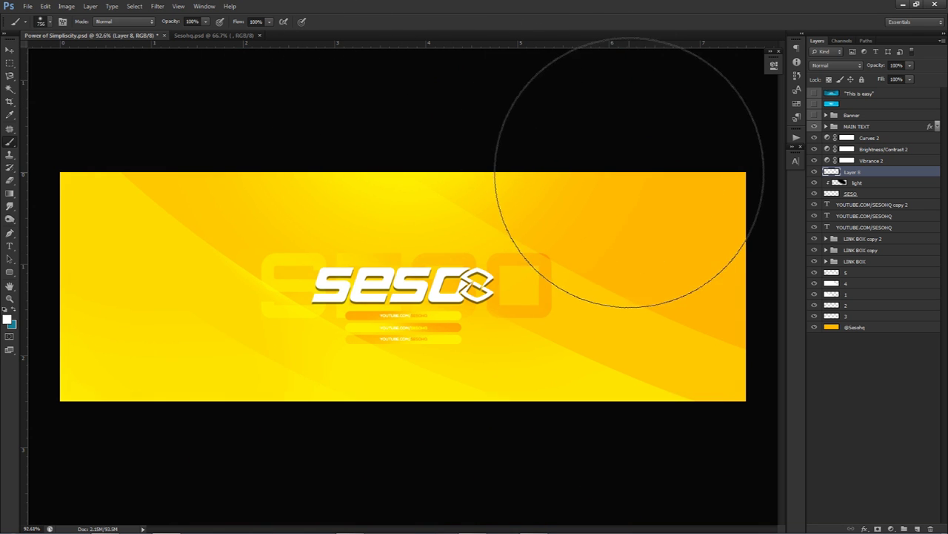
click(402, 134)
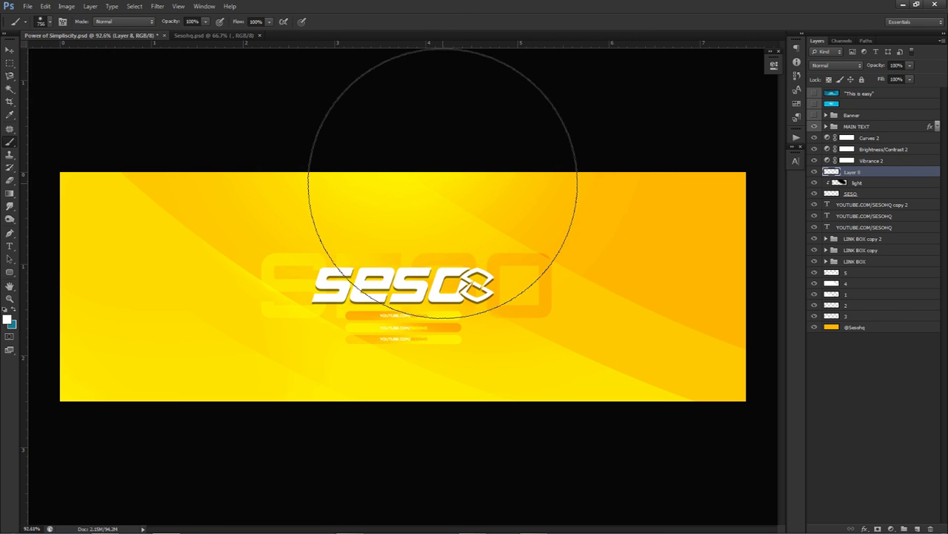
click(818, 172)
click(818, 172)
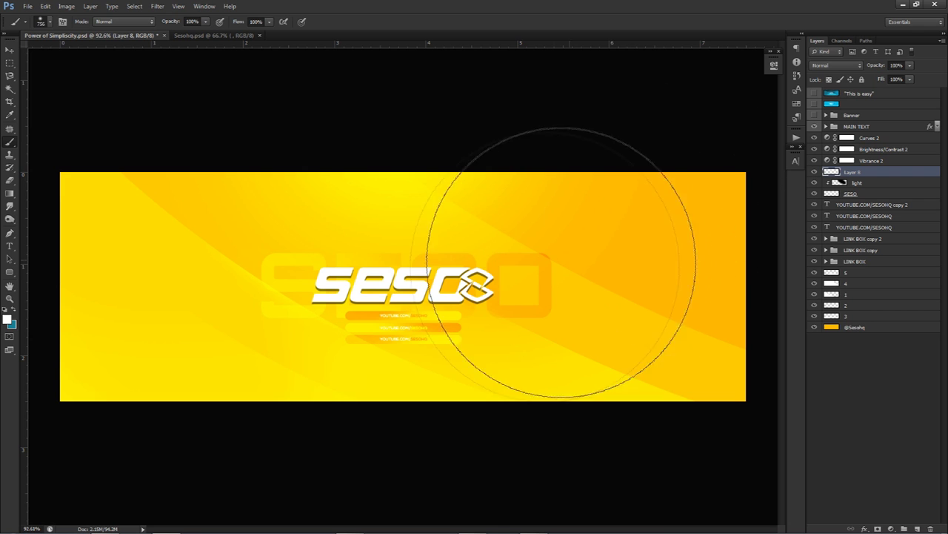
Step: Add a new layer above Curves 2, paint another soft white glow at the upper centre and set the layer's opacity to 50%
key(v)
key(ctrl+minus)
key(ctrl+plus)
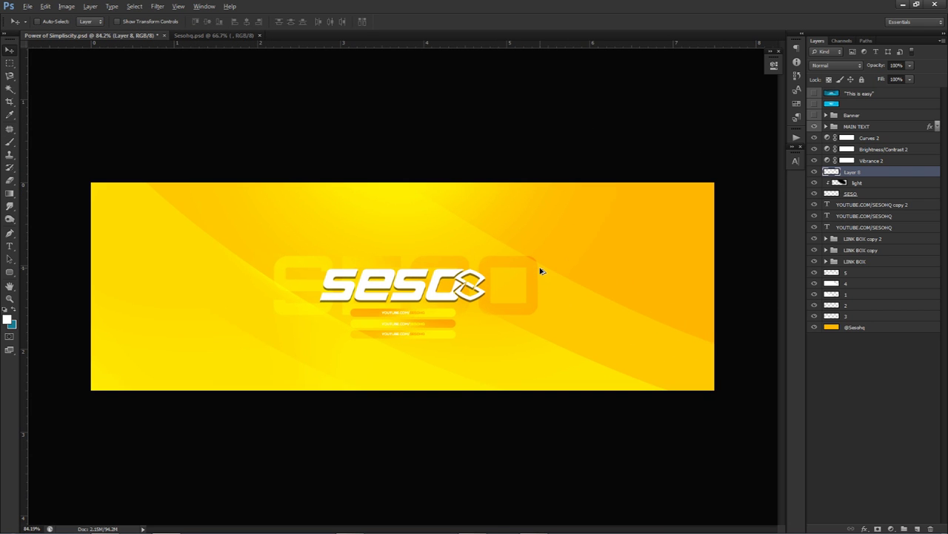
key(alt)
click(866, 138)
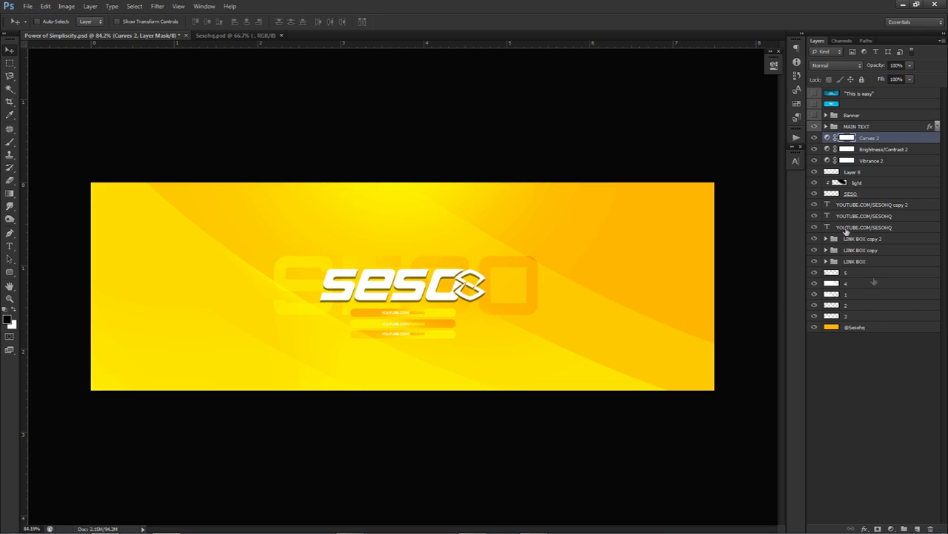
click(917, 527)
key(b)
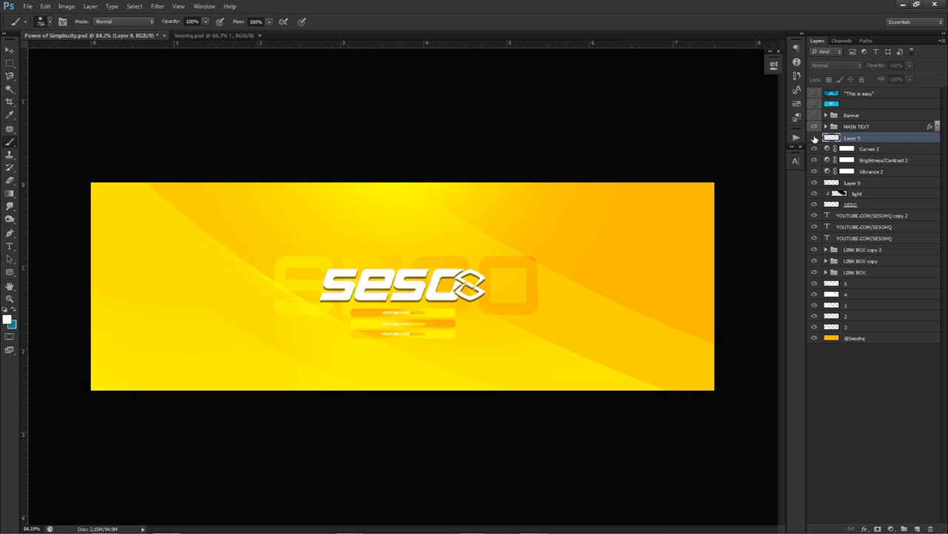
key(v)
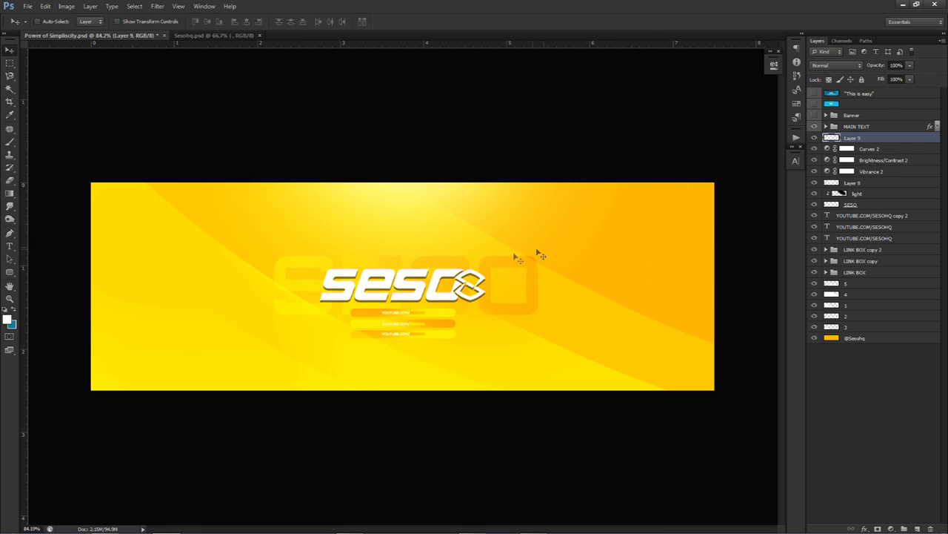
click(909, 66)
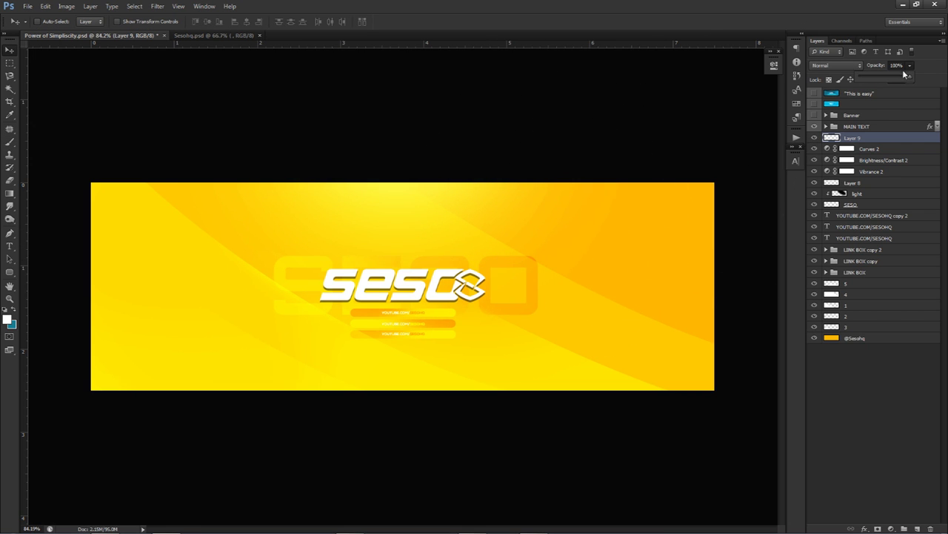
click(531, 251)
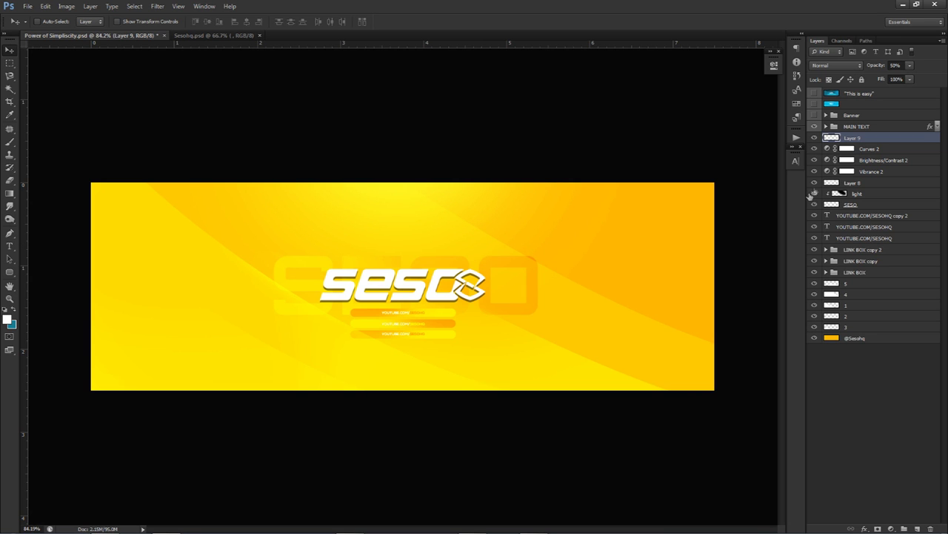
Step: Create a new layer above Layer 9 and stamp white textured circles across the banner's middle with a 1321 px patterned brush
click(919, 527)
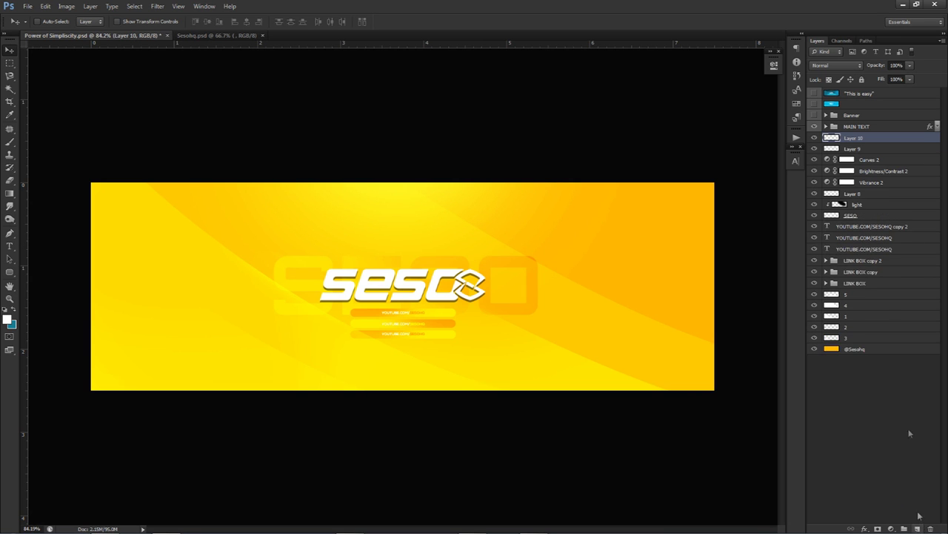
key(b)
right_click(479, 268)
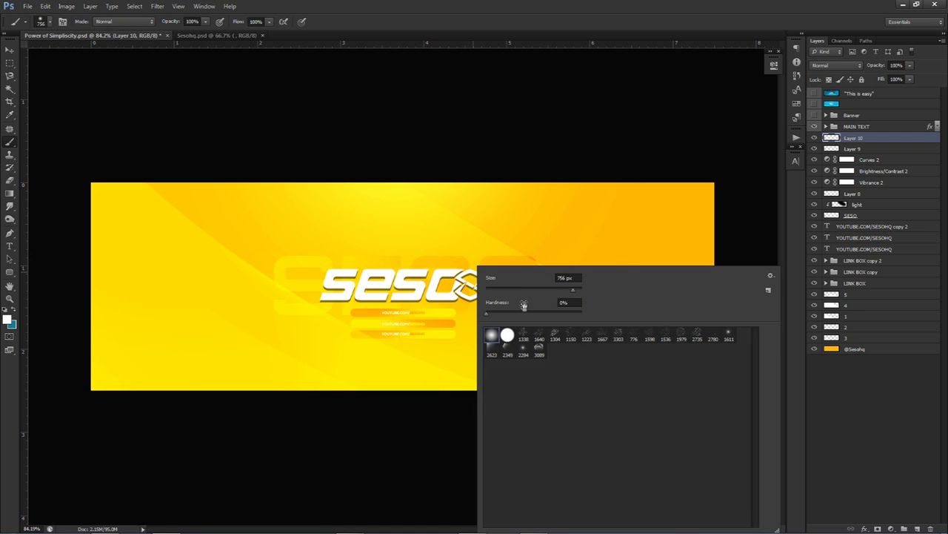
click(420, 304)
drag(371, 317, 518, 321)
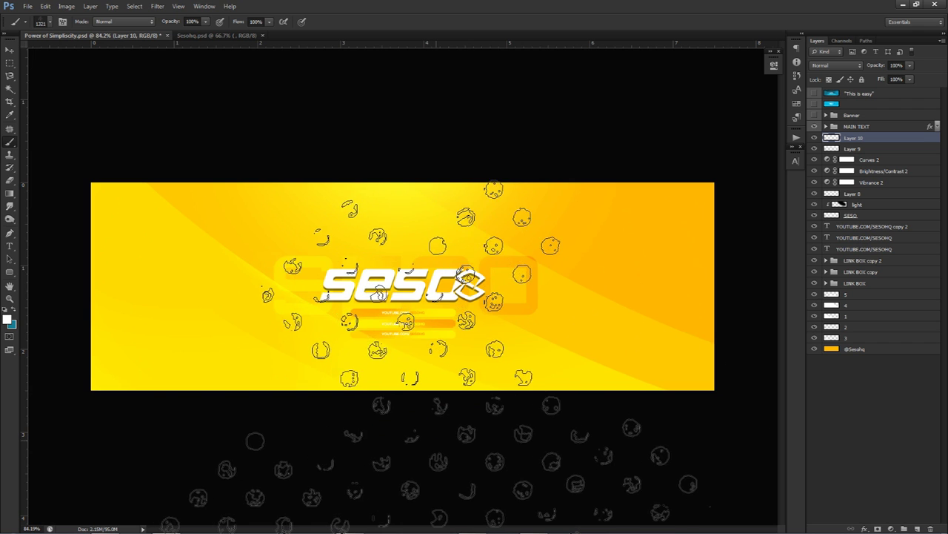
click(460, 356)
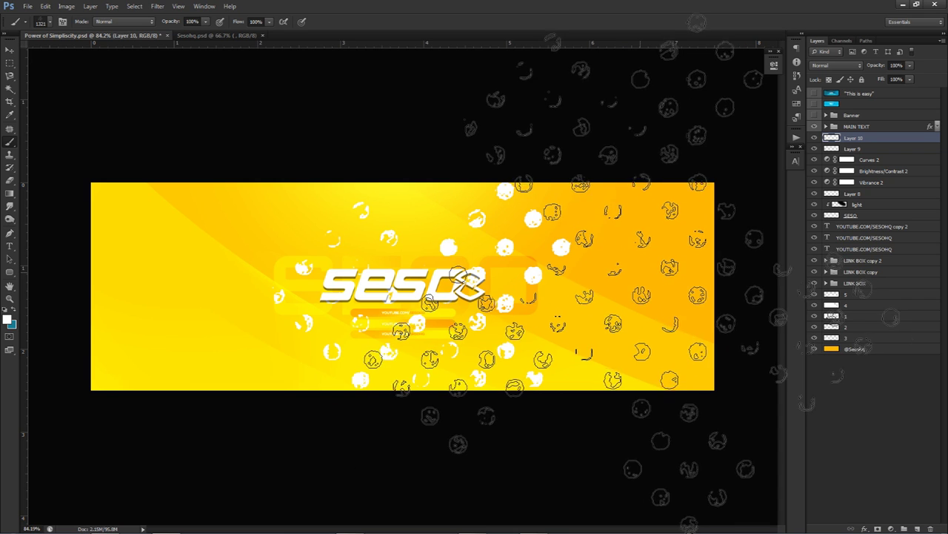
right_click(642, 282)
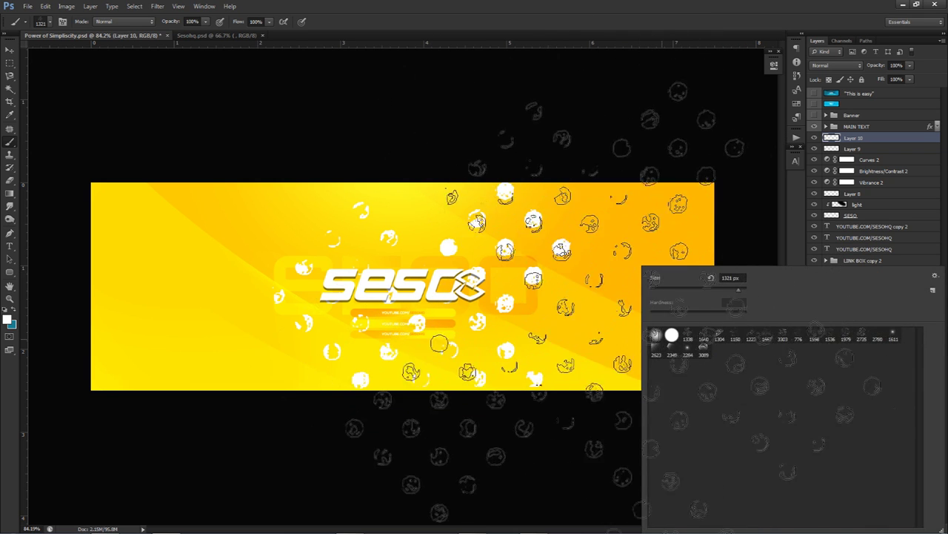
click(672, 335)
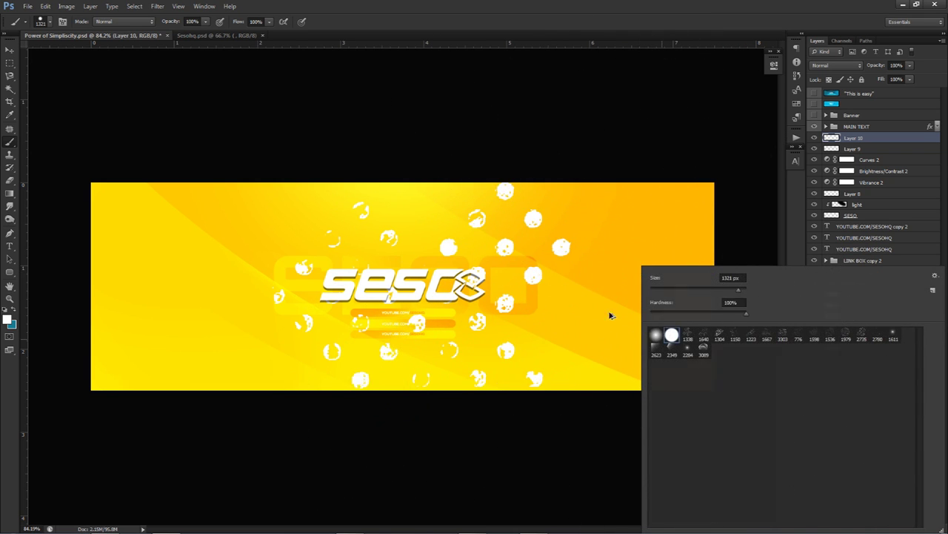
mouse_move(609, 312)
mouse_down()
mouse_move(445, 289)
mouse_move(593, 296)
mouse_move(569, 278)
mouse_up()
click(617, 259)
click(586, 284)
click(661, 284)
click(607, 320)
key(ctrl+alt+z)
key(ctrl+alt+z)
key(ctrl+alt+z)
key(ctrl+alt+z)
Step: Erase the outer white circles on Layer 10, keeping only the ones closely surrounding the logo and link bars
key(e)
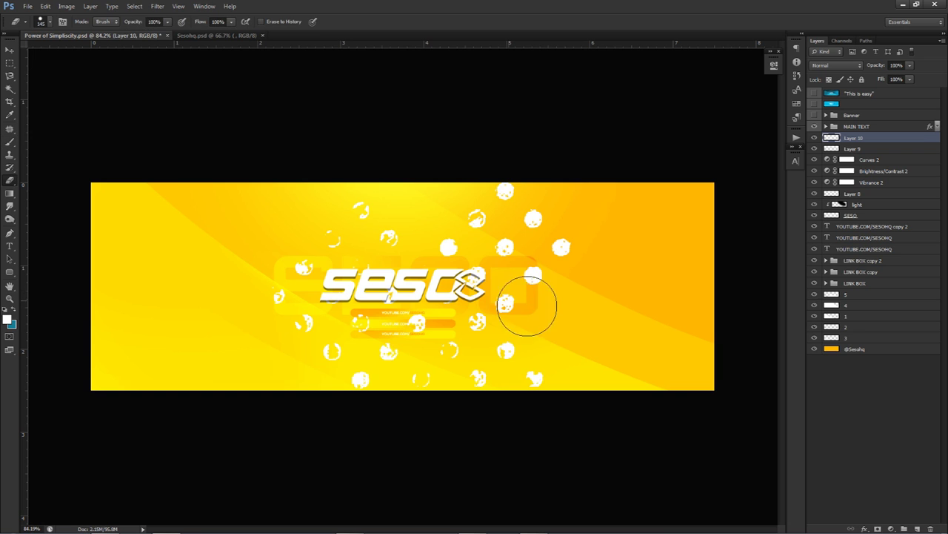
mouse_move(561, 376)
mouse_down()
mouse_move(511, 359)
mouse_move(360, 374)
mouse_move(389, 366)
mouse_move(372, 196)
mouse_move(389, 226)
mouse_move(378, 280)
mouse_move(387, 285)
mouse_move(361, 289)
mouse_move(466, 286)
mouse_move(400, 360)
mouse_up()
mouse_move(532, 191)
mouse_down()
mouse_move(499, 193)
mouse_move(522, 226)
mouse_move(528, 285)
mouse_move(526, 224)
mouse_move(468, 236)
mouse_move(552, 214)
mouse_move(452, 240)
mouse_up()
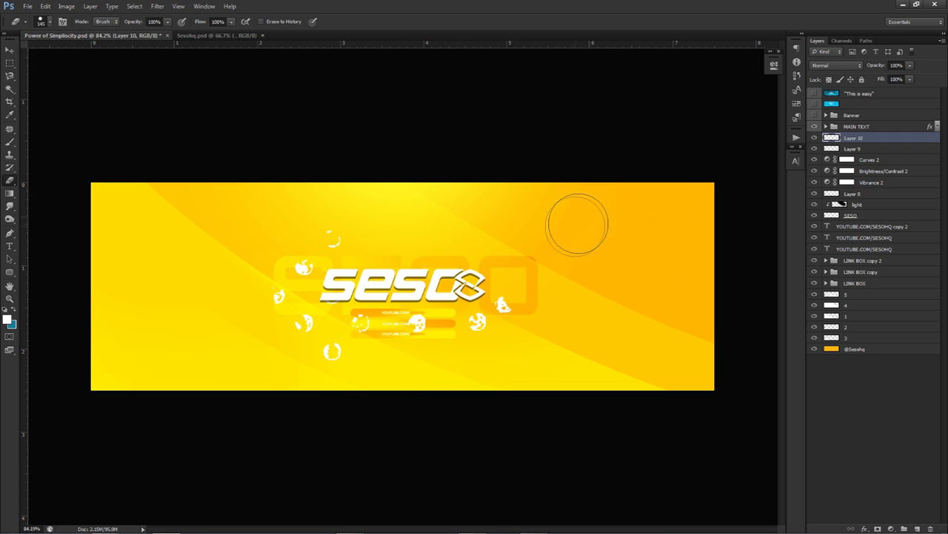
key(ctrl+alt+z)
key(ctrl+alt+z)
drag(487, 215, 548, 222)
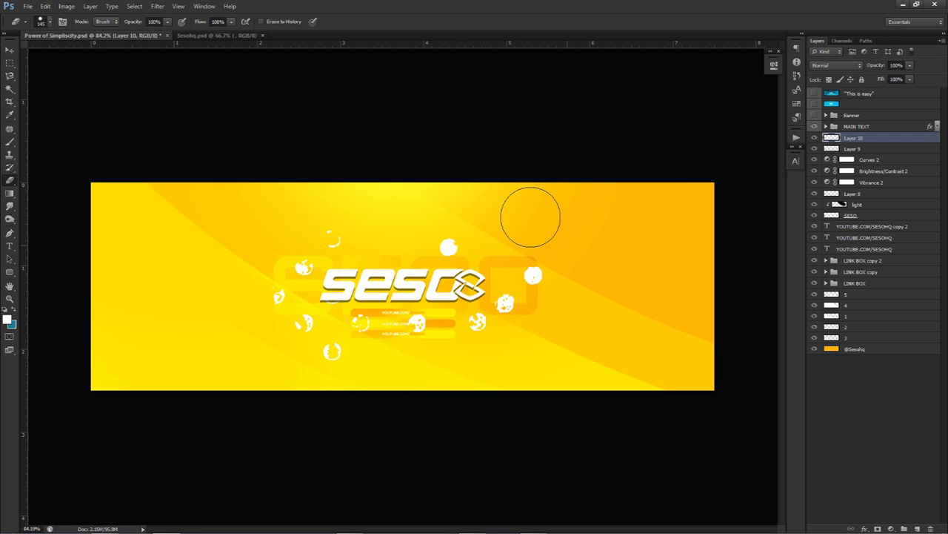
key(v)
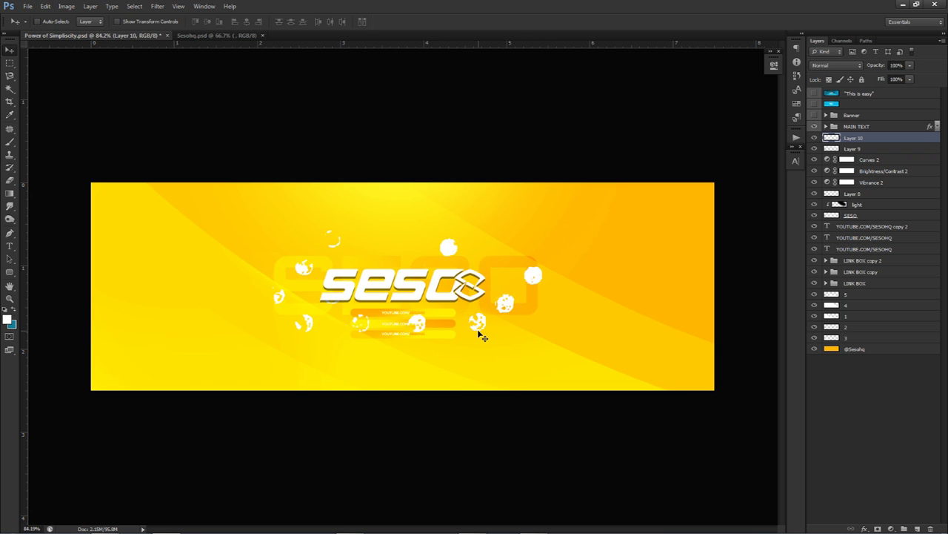
key(e)
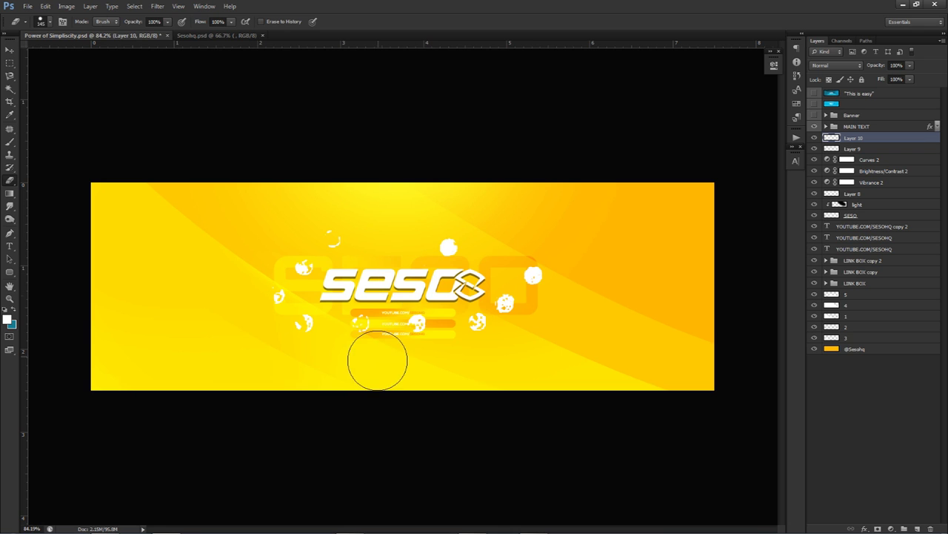
Step: Examine the available brush presets and the list of loadable brush sets
key(b)
right_click(443, 298)
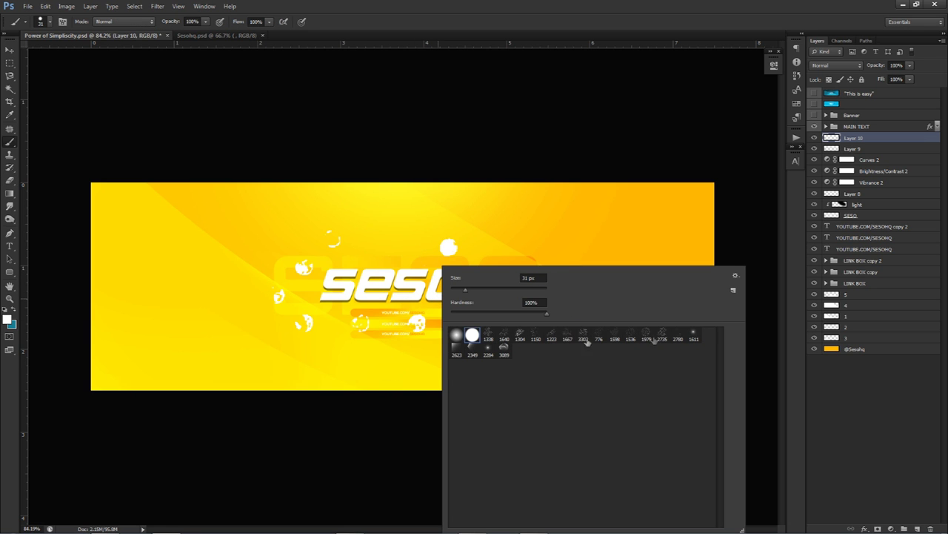
click(736, 277)
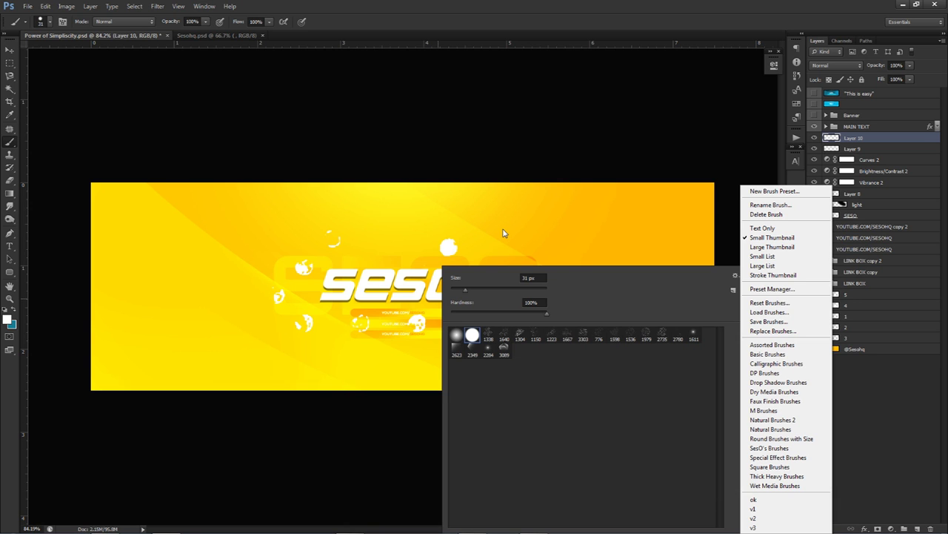
key(Escape)
key(v)
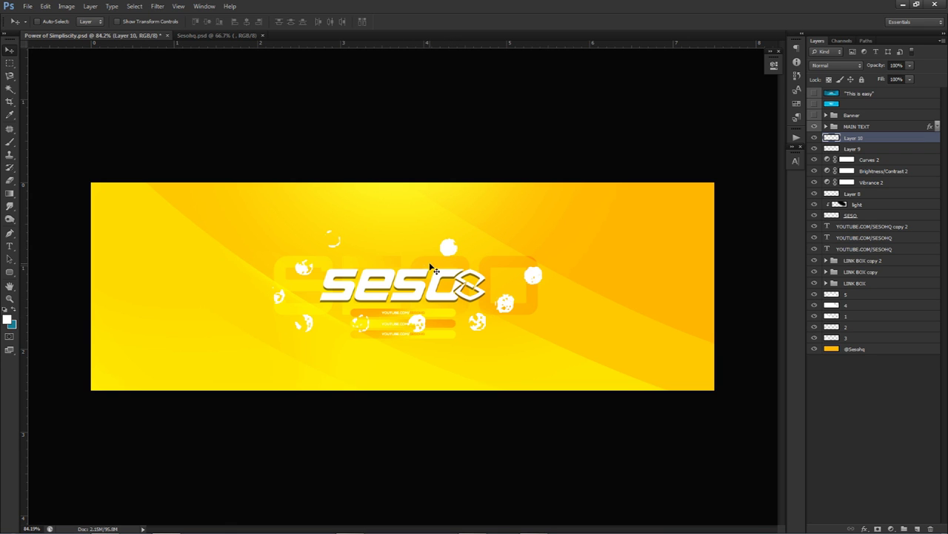
click(833, 65)
click(830, 156)
click(833, 66)
click(826, 76)
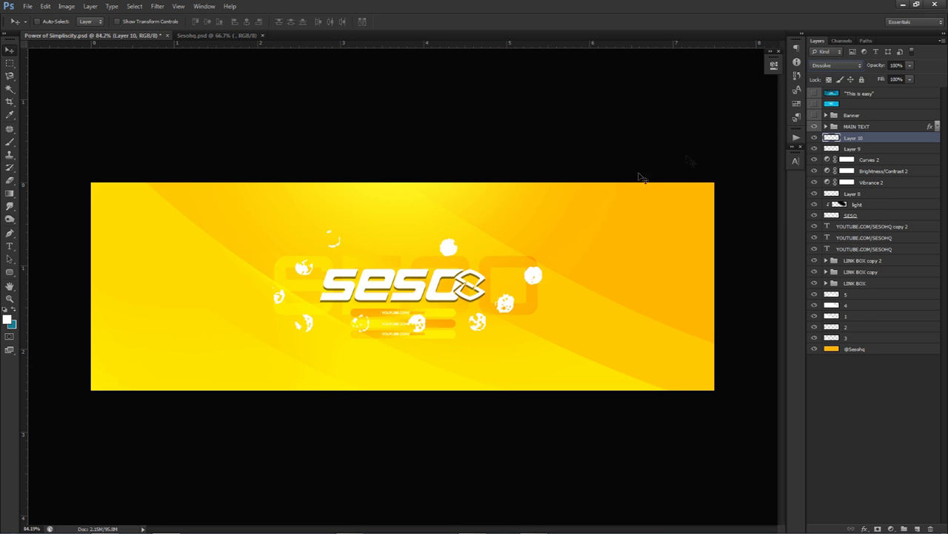
key(Up)
Step: Apply a Motion Blur to the white circles on Layer 10 with angle 0° and distance 250 pixels
click(157, 6)
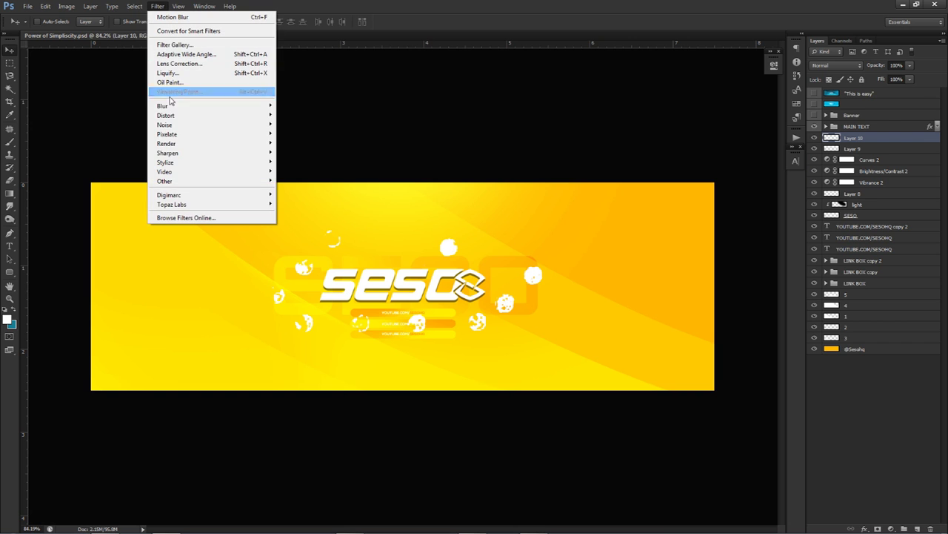
mouse_move(203, 109)
click(293, 194)
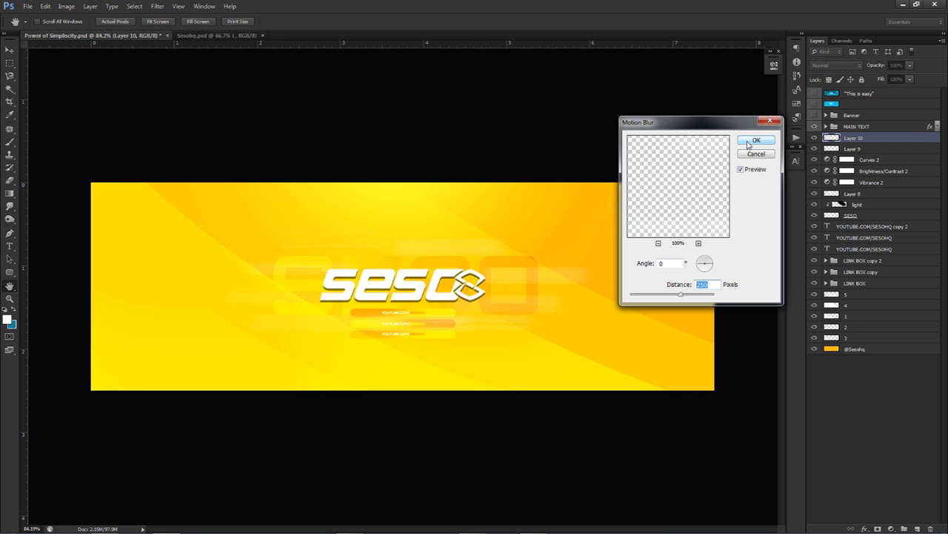
click(748, 142)
click(823, 65)
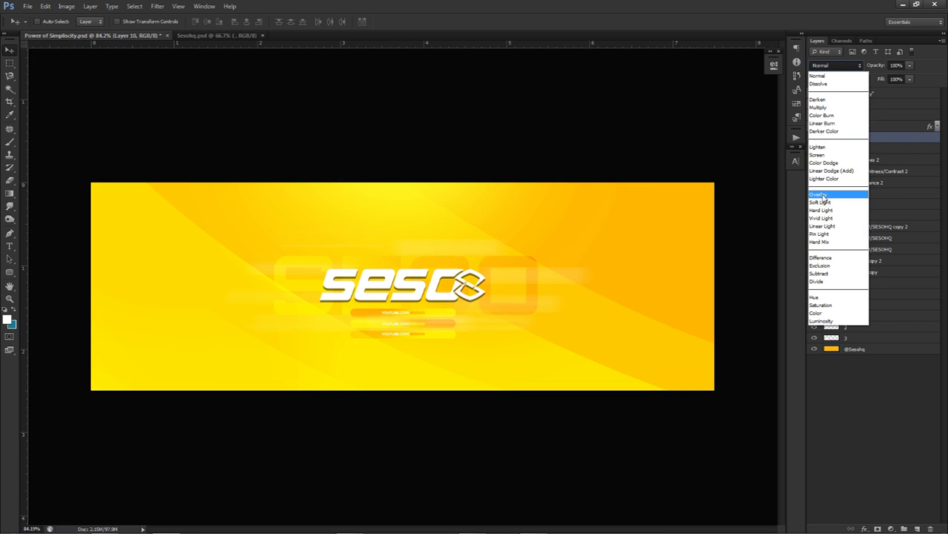
click(823, 195)
click(830, 65)
click(833, 69)
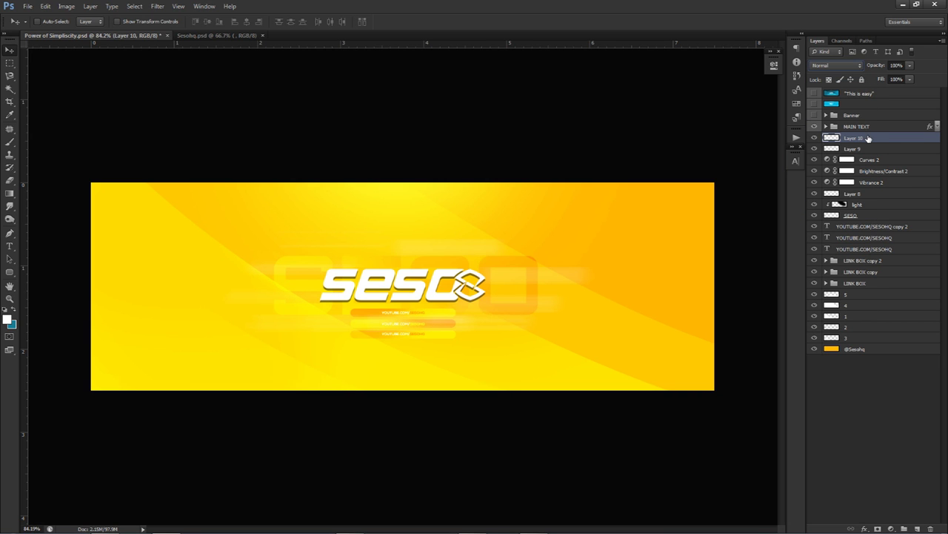
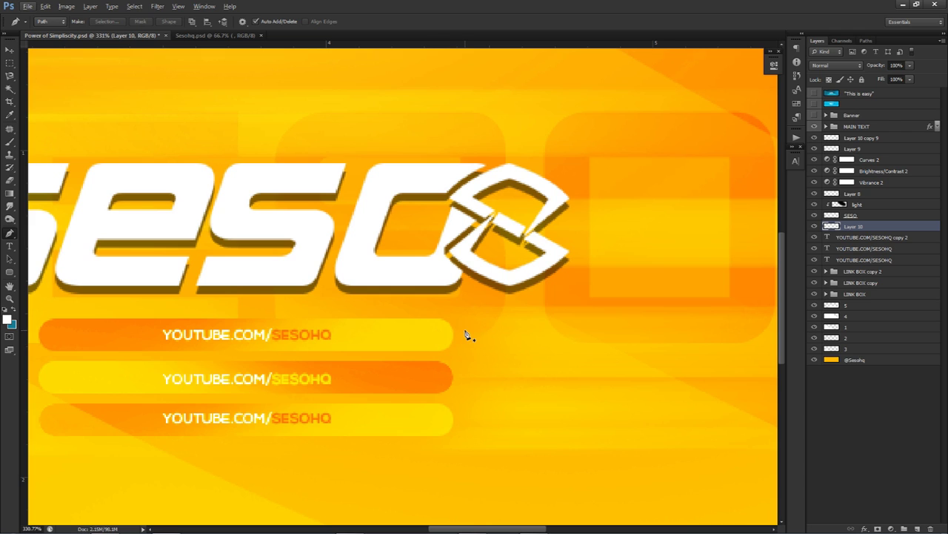
Step: Draw a closed, thin tapered path with the Pen tool just outside the right end of the top link box
click(710, 327)
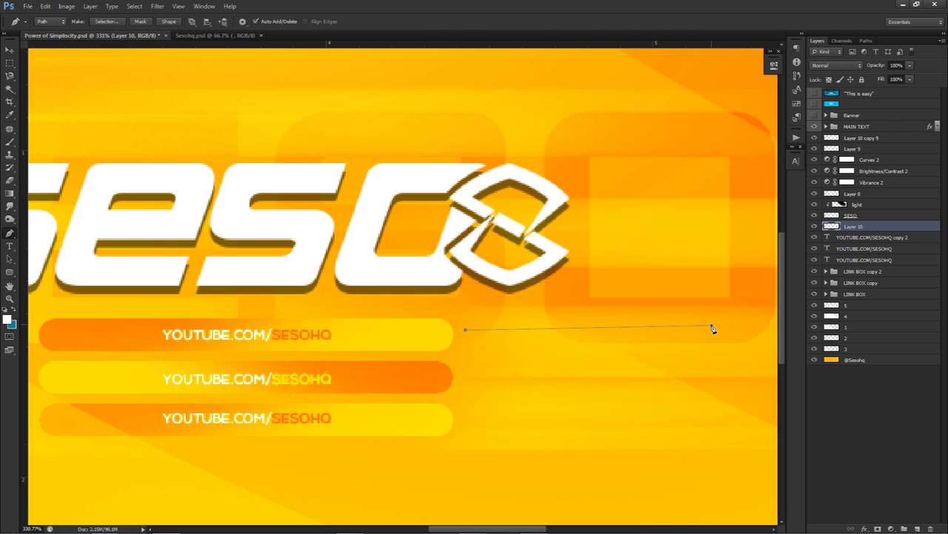
key(ctrl+z)
click(715, 315)
drag(703, 317, 693, 330)
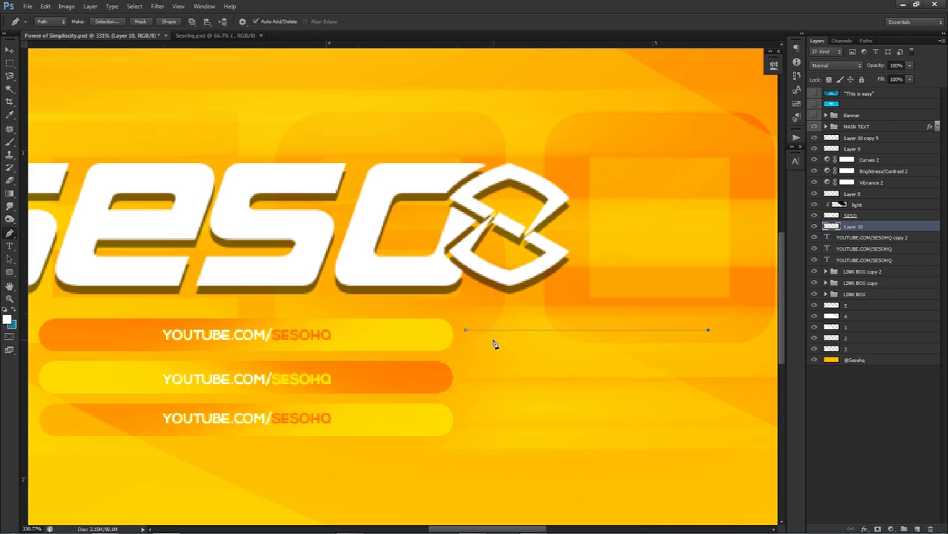
click(491, 338)
scroll(516, 382, down, 2)
Step: Fill the tapered path with white on Layer 10 and delete the path
right_click(554, 362)
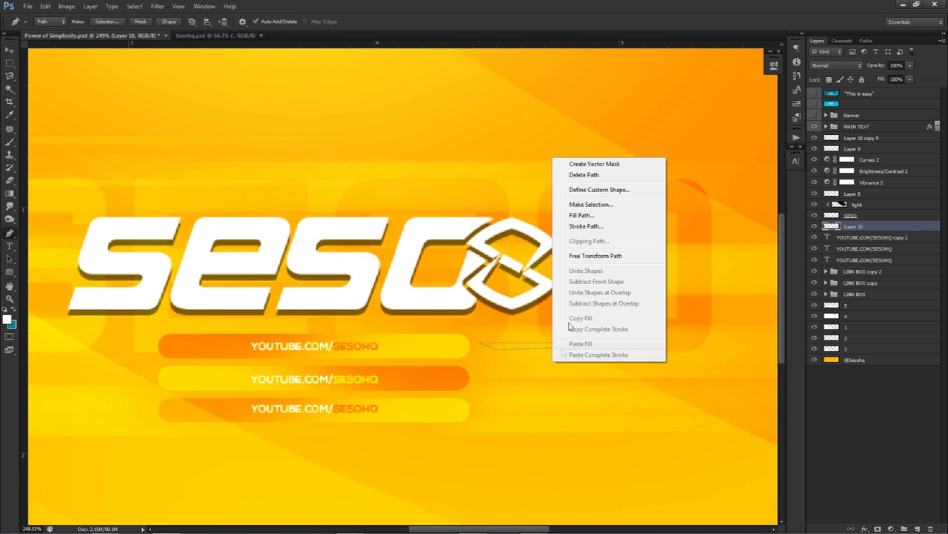
click(576, 215)
click(543, 225)
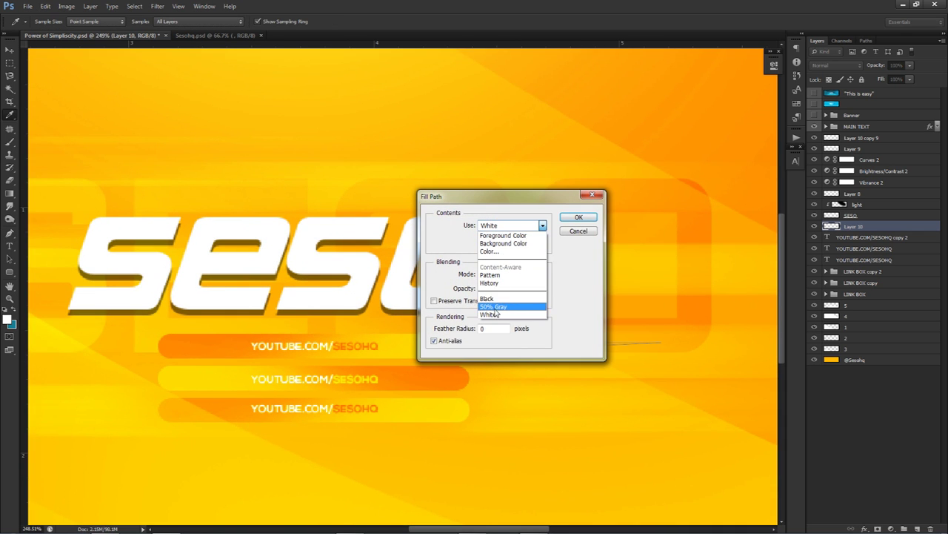
click(511, 316)
click(581, 216)
right_click(586, 278)
click(610, 291)
Step: Copy the white spike beside the other two link boxes and group the three spike layers as "line"
key(v)
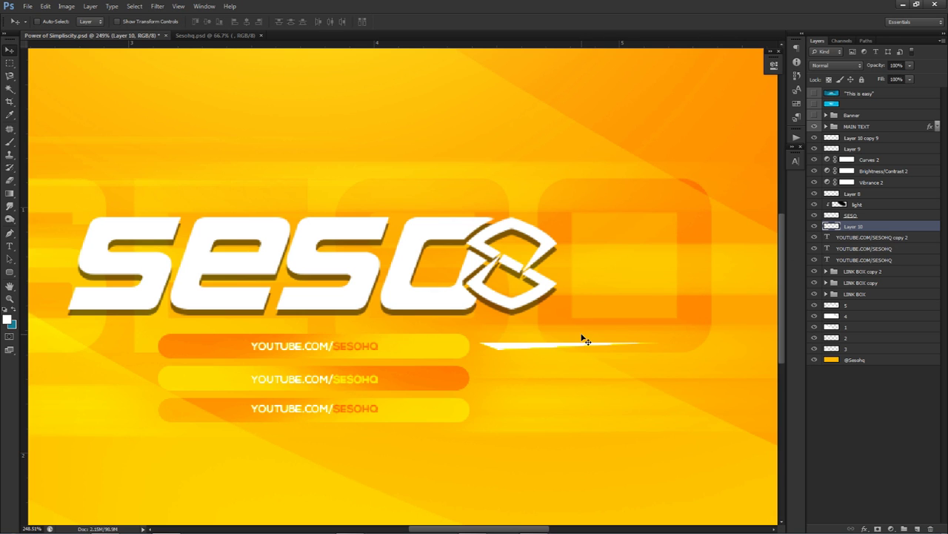
mouse_move(532, 354)
mouse_down()
mouse_move(528, 341)
mouse_move(519, 375)
mouse_move(526, 410)
mouse_move(524, 367)
mouse_up()
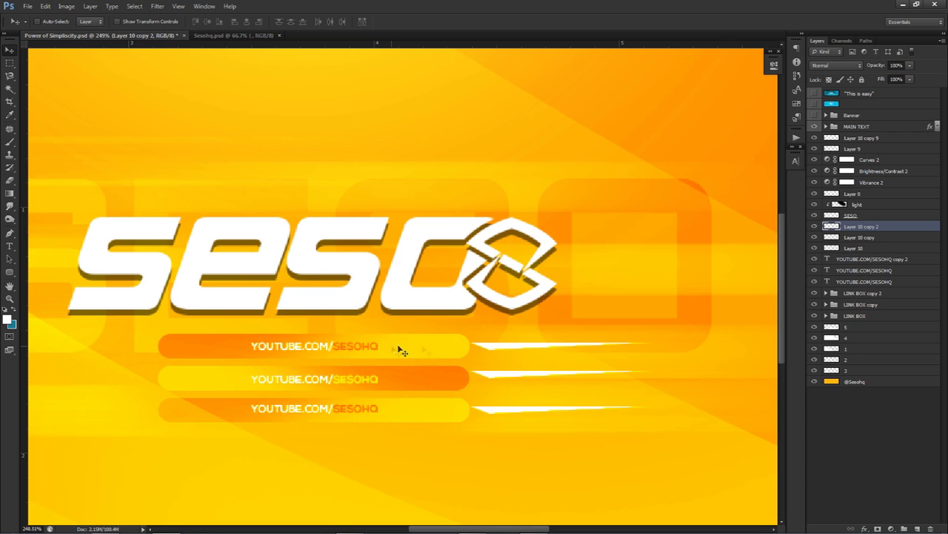
shift+click(856, 248)
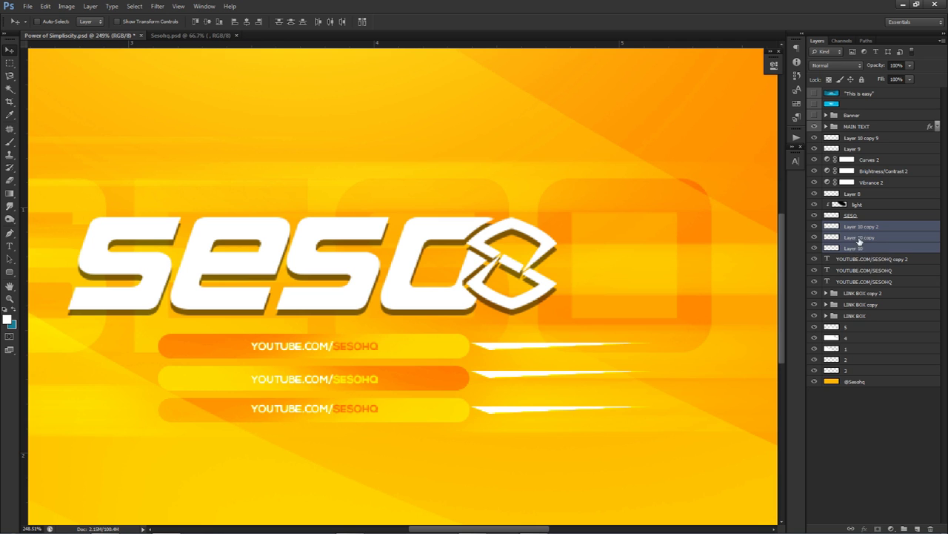
key(ctrl+g)
double_click(857, 227)
text(line)
key(Return)
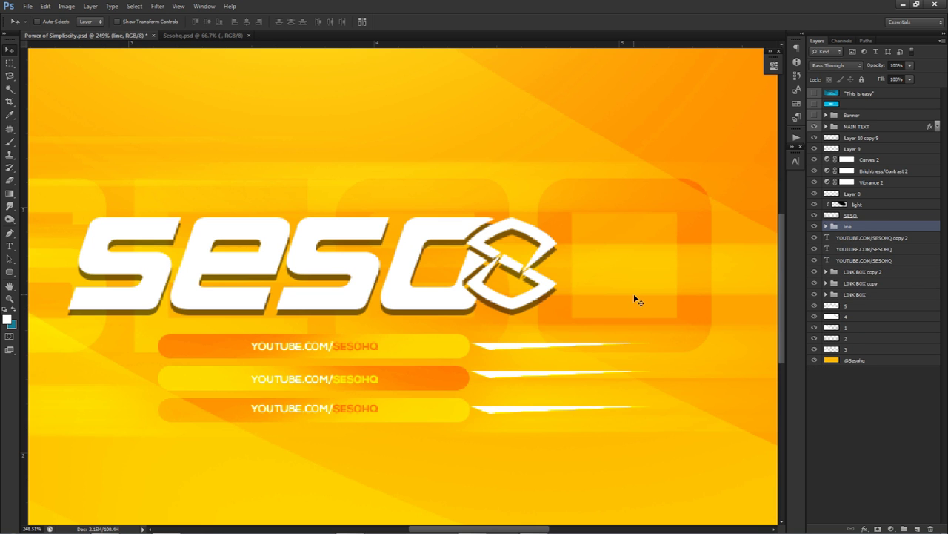
Step: Duplicate the line group, flip the copy horizontally and place it against the left ends of the link boxes
scroll(635, 300, down, 3)
mouse_move(644, 338)
mouse_down()
mouse_move(577, 312)
mouse_move(426, 307)
mouse_move(389, 324)
mouse_up()
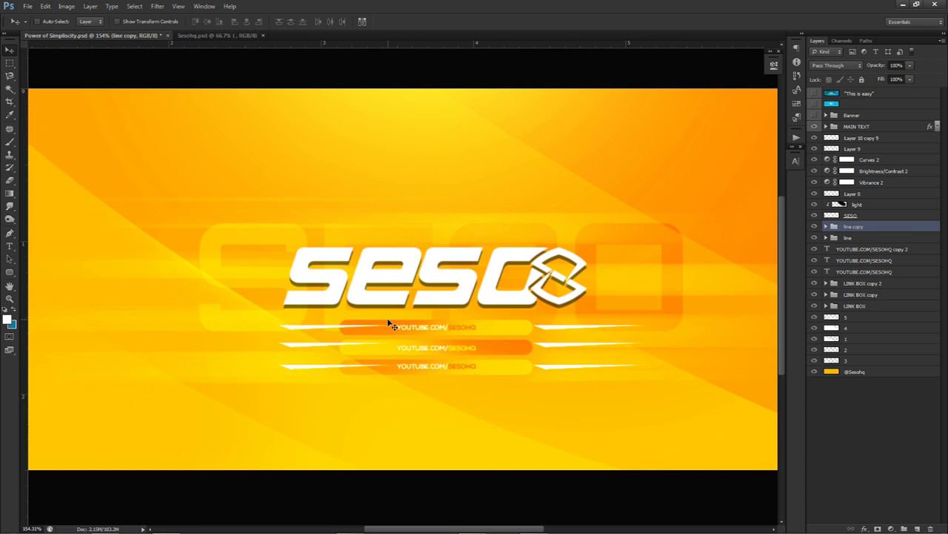
key(ctrl+t)
right_click(384, 331)
click(423, 482)
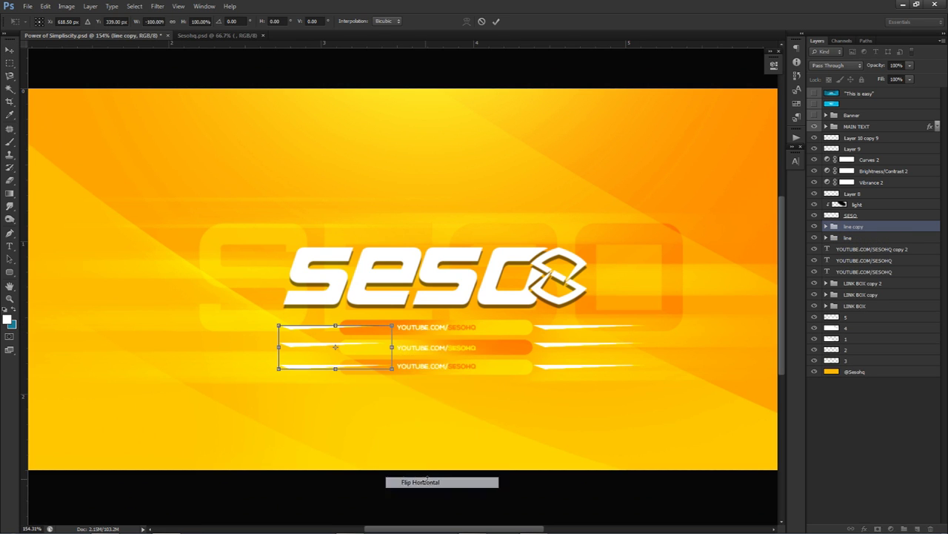
key(Return)
drag(393, 354, 339, 346)
scroll(496, 377, down, 4)
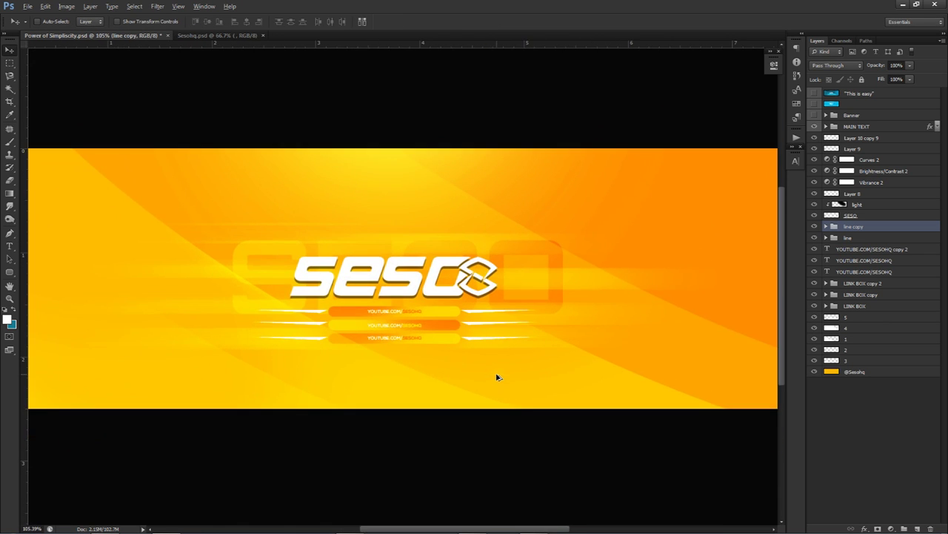
Step: Set the blend mode of both the line and line copy groups to Overlay
key(alt)
shift+click(857, 237)
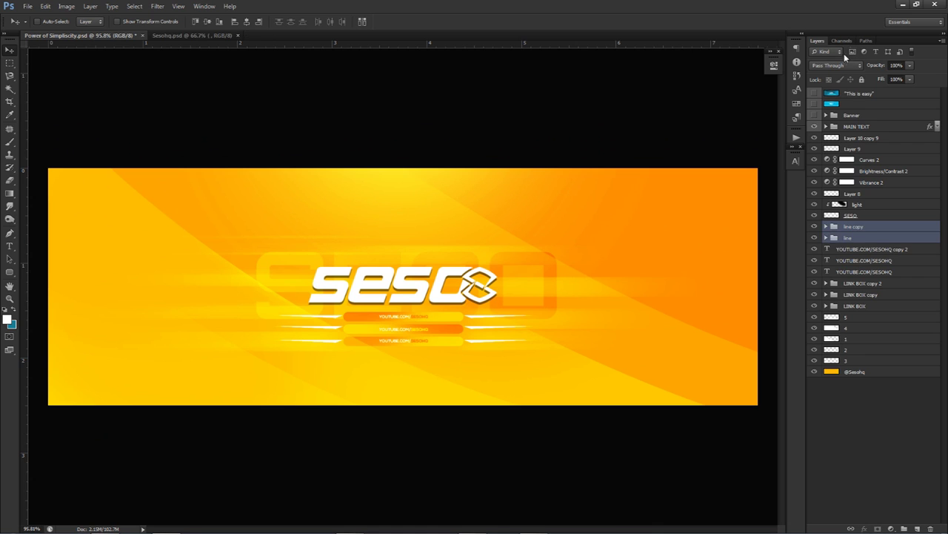
click(836, 65)
click(830, 202)
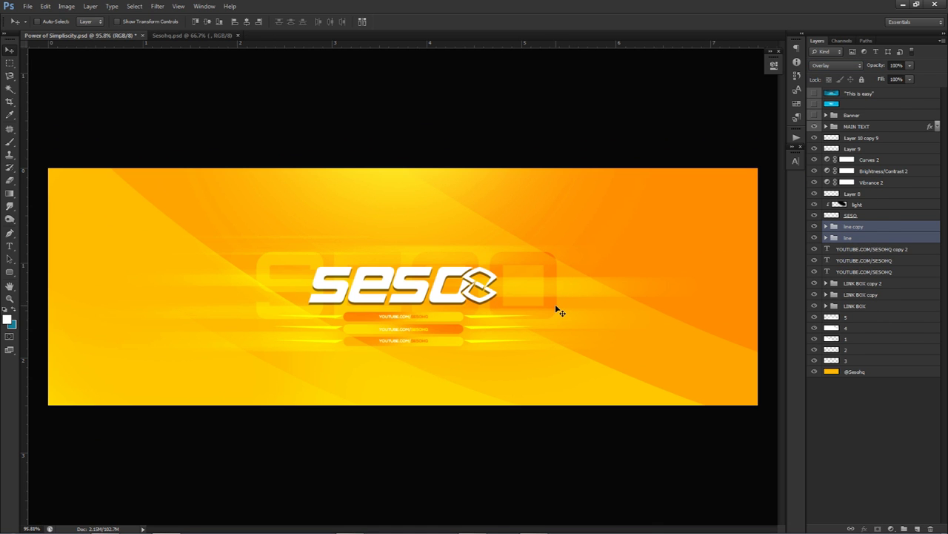
scroll(406, 338, up, 3)
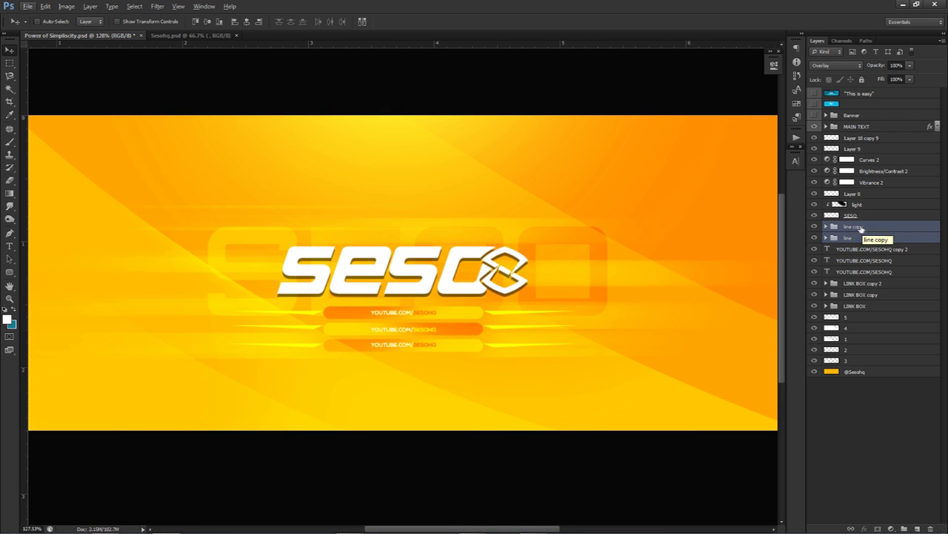
Step: Put the two line groups into one group and duplicate that group
key(ctrl+g)
click(814, 227)
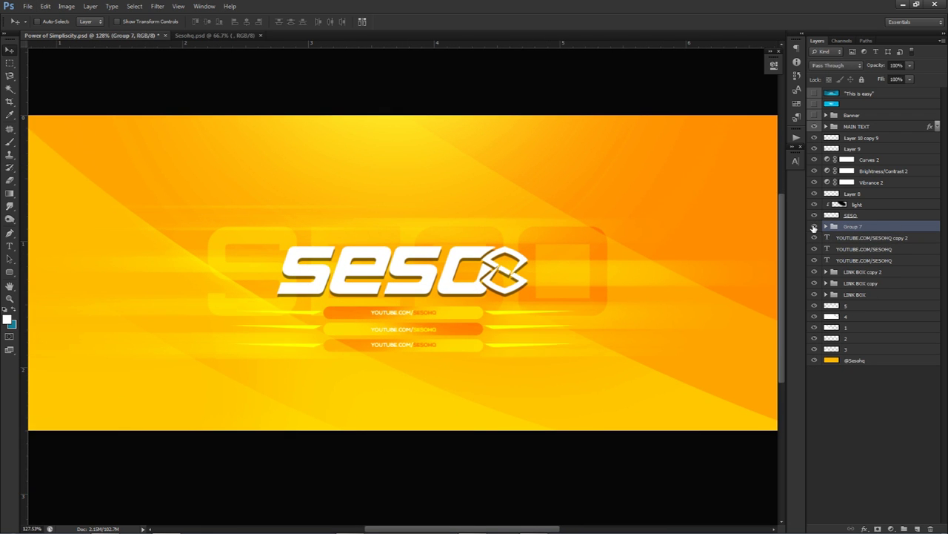
key(ctrl+j)
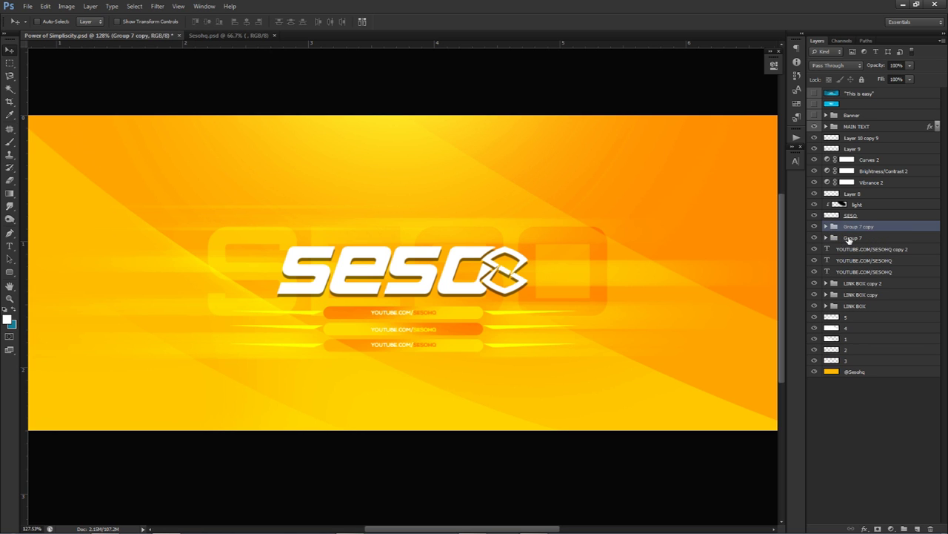
Step: Rename the original Group 7 as "backup", give it a red label and hide it
double_click(851, 238)
text(se)
text(ckup)
key(Return)
right_click(821, 238)
click(838, 281)
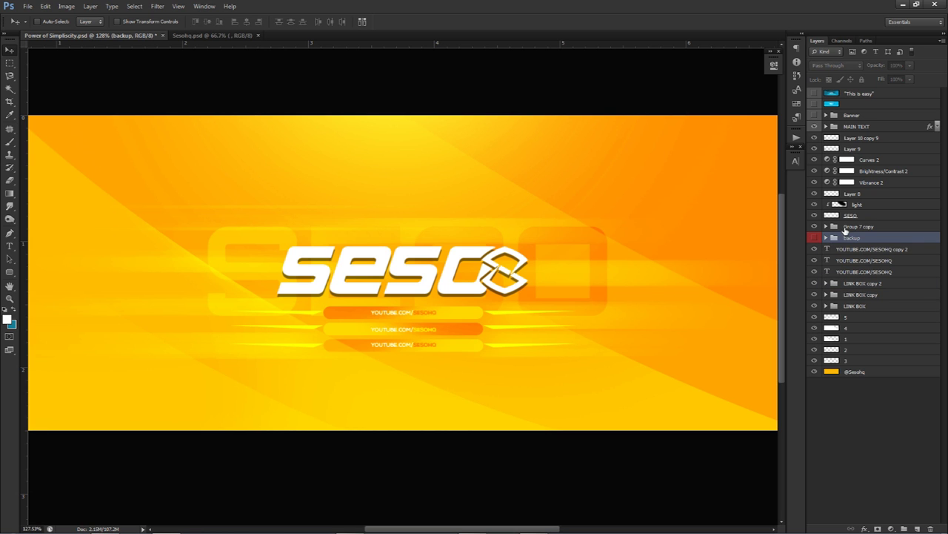
Step: Merge Group 7 copy into a single layer and set its blend mode to Overlay
click(845, 229)
key(ctrl+e)
drag(483, 323, 549, 239)
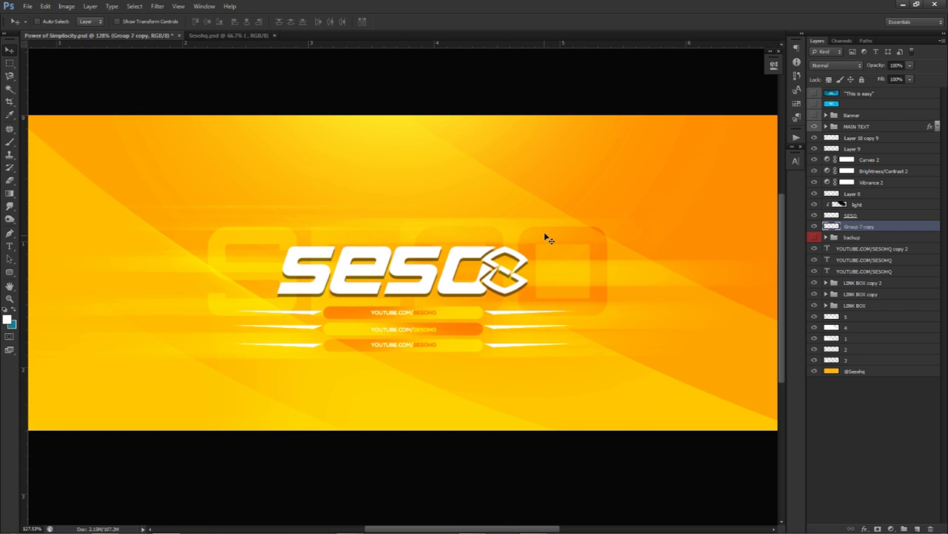
click(833, 67)
click(833, 196)
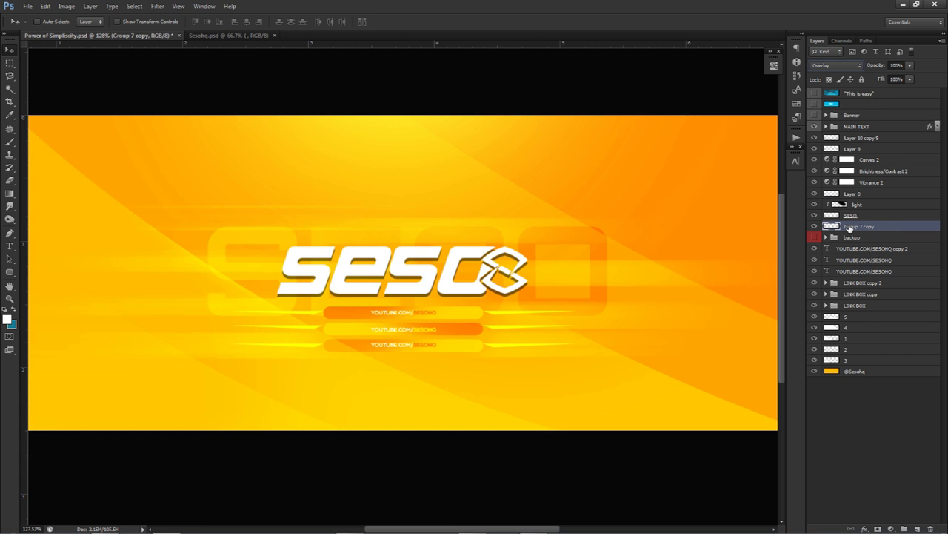
Step: Erase the inner ends of the spikes beside the link boxes on Group 7 copy with a soft eraser
key(b)
scroll(330, 345, up, 3)
alt+right_click(314, 341)
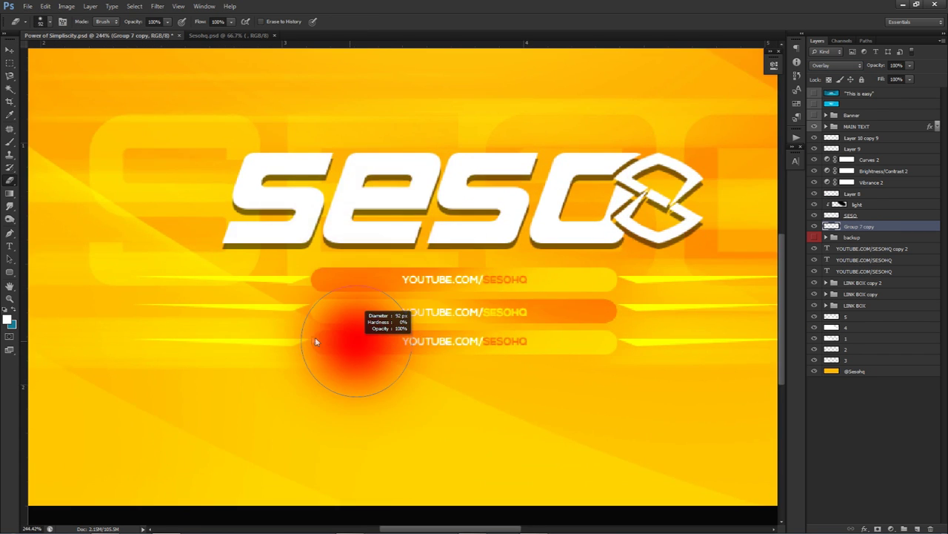
alt+right_click(303, 286)
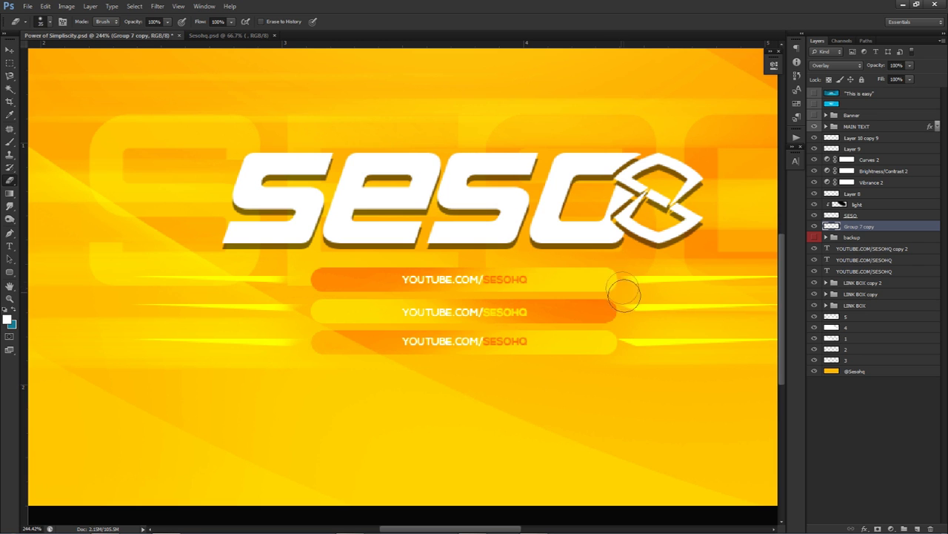
alt+scroll(621, 344, down, 2)
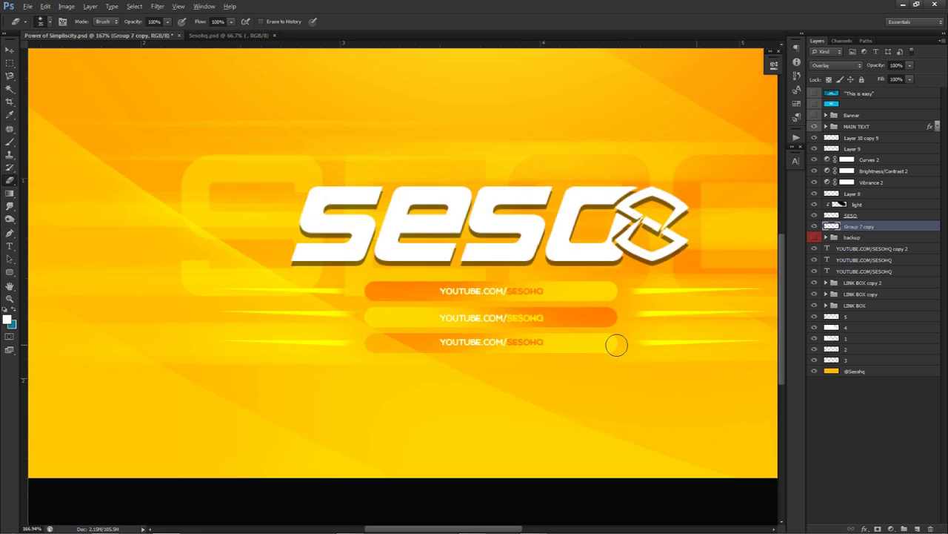
scroll(616, 345, down, 3)
scroll(615, 343, up, 1)
Step: Try shifting the erased spikes on Group 7 copy over the link boxes, and delete the layer
key(v)
drag(675, 335, 604, 338)
key(e)
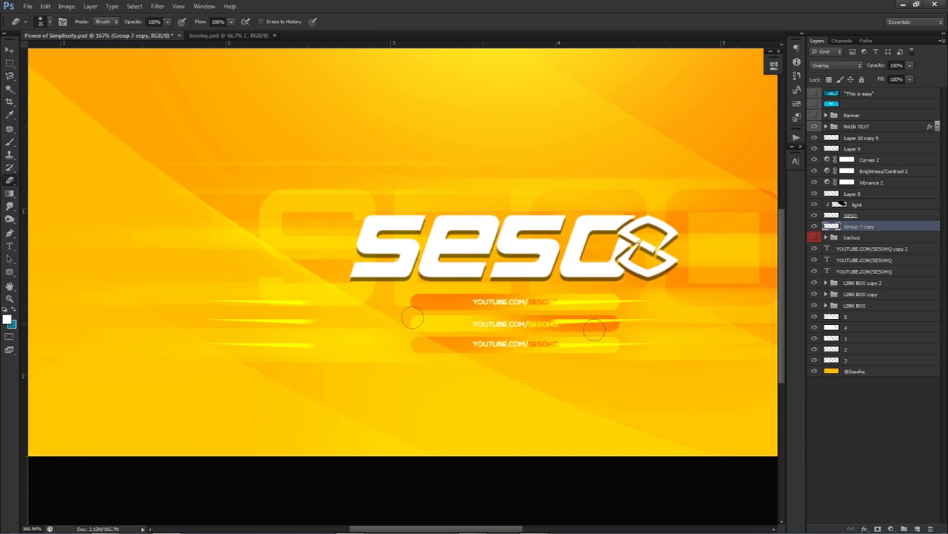
key(Delete)
Step: Duplicate the backup group and move the copy's left and right line groups inward over the link boxes
click(815, 226)
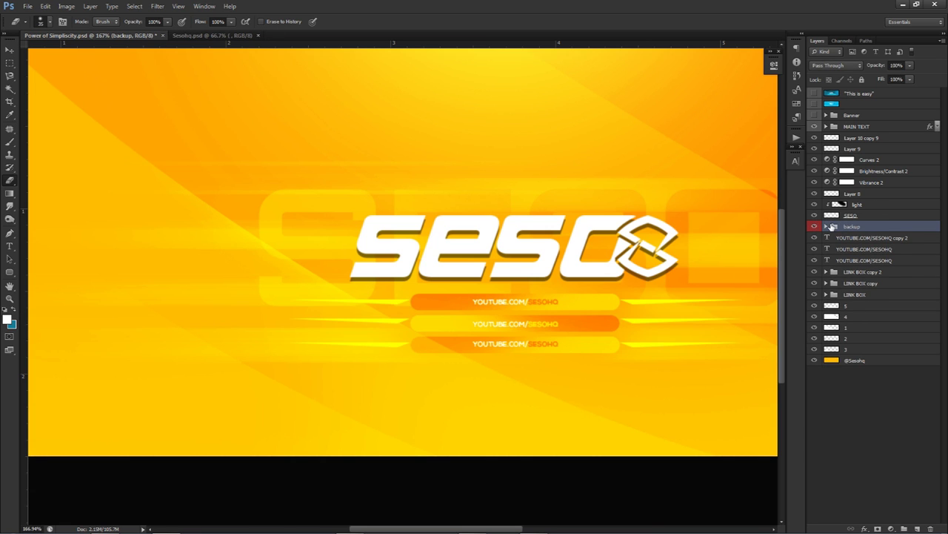
key(ctrl+j)
click(826, 226)
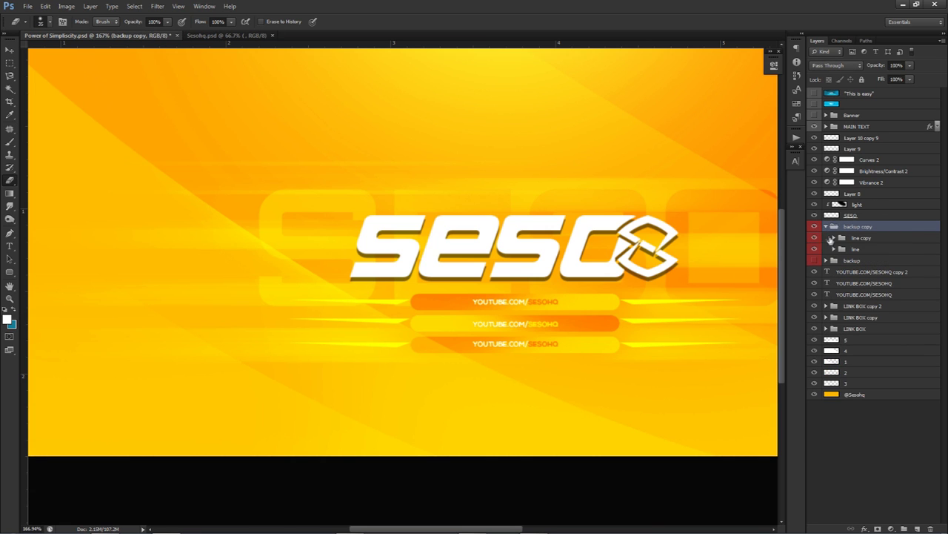
click(860, 237)
key(v)
drag(404, 333, 452, 326)
ctrl+click(589, 308)
mouse_move(589, 307)
mouse_down()
mouse_move(580, 277)
mouse_move(552, 274)
mouse_up()
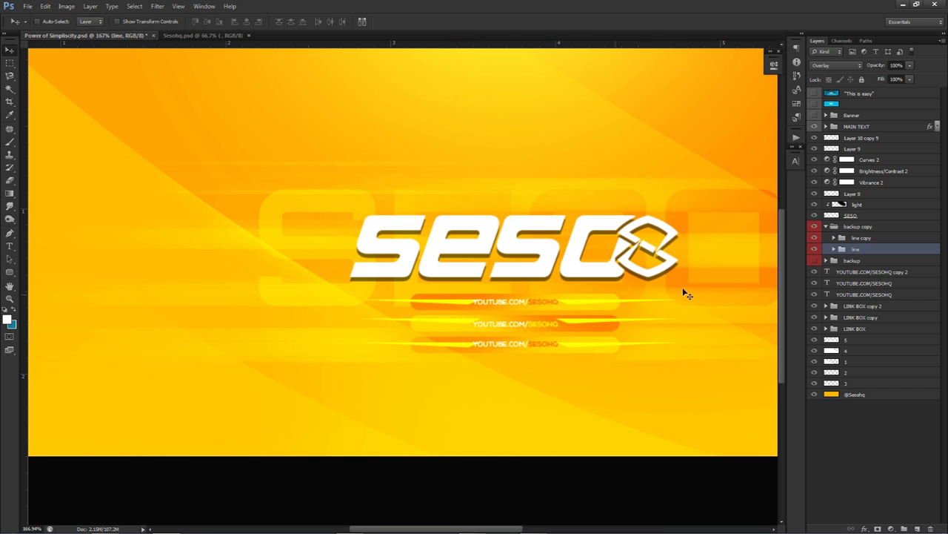
Step: Merge the backup copy group into one layer and set its blend mode to Overlay
click(830, 228)
key(ctrl+e)
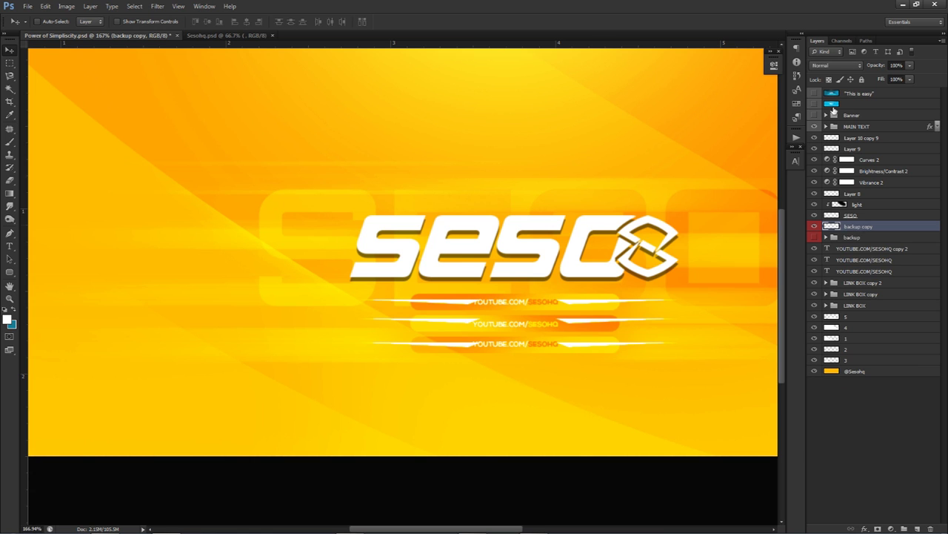
click(838, 65)
click(834, 191)
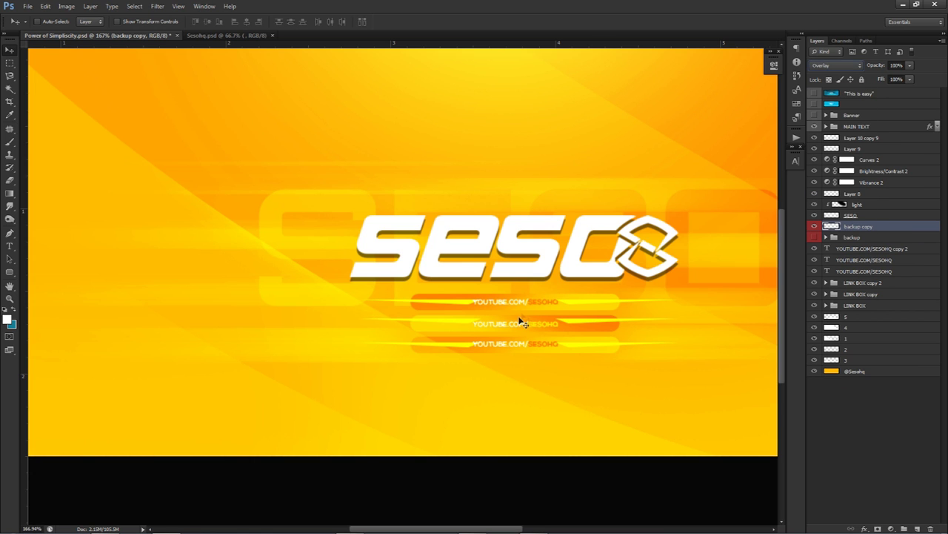
Step: Erase the spike ends around the link text with a soft 40 px eraser and those outside the boxes with a 103 px one
key(e)
alt+right_click(491, 313)
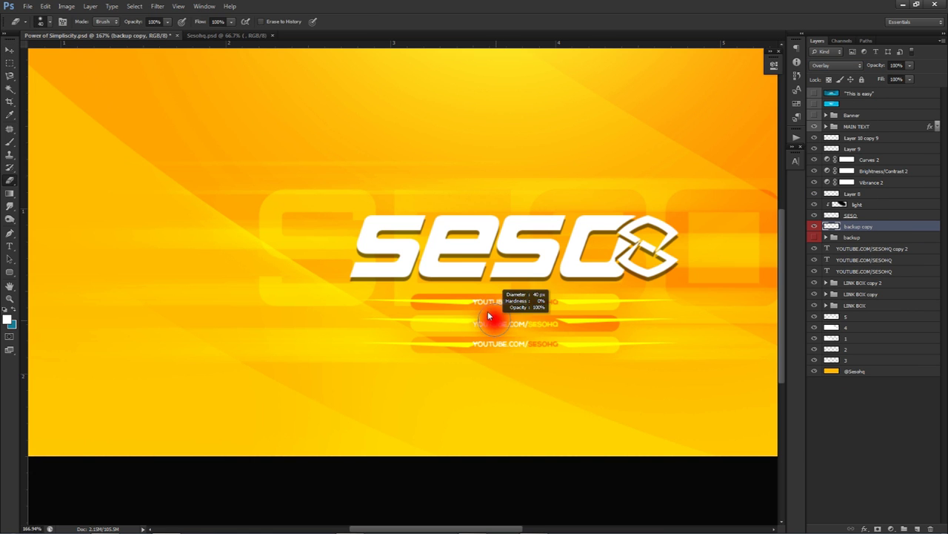
mouse_move(480, 310)
mouse_down()
mouse_move(470, 328)
mouse_move(482, 343)
mouse_move(546, 302)
mouse_move(561, 331)
mouse_up()
scroll(497, 343, down, 1)
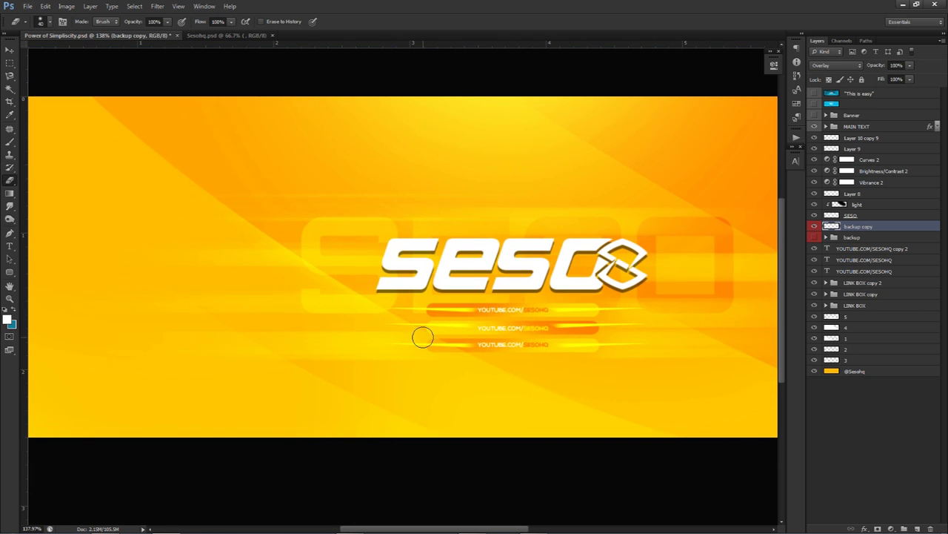
scroll(516, 329, down, 1)
alt+right_click(455, 337)
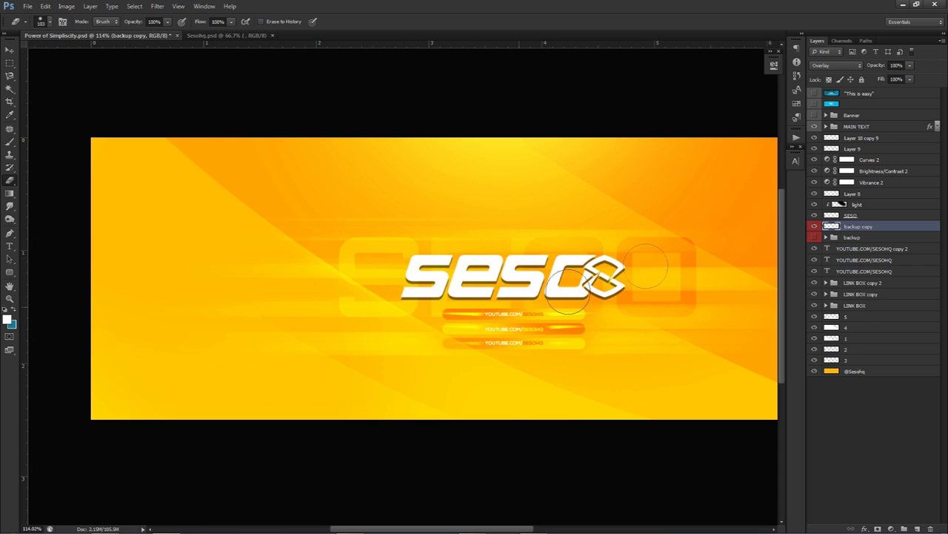
Step: Lower the opacity of the backup copy layer to 51%
key(v)
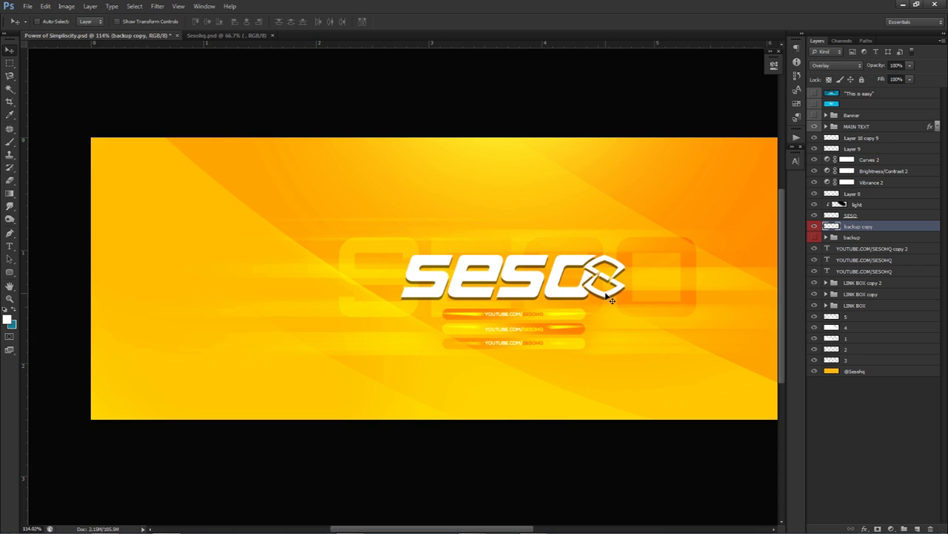
scroll(608, 298, down, 2)
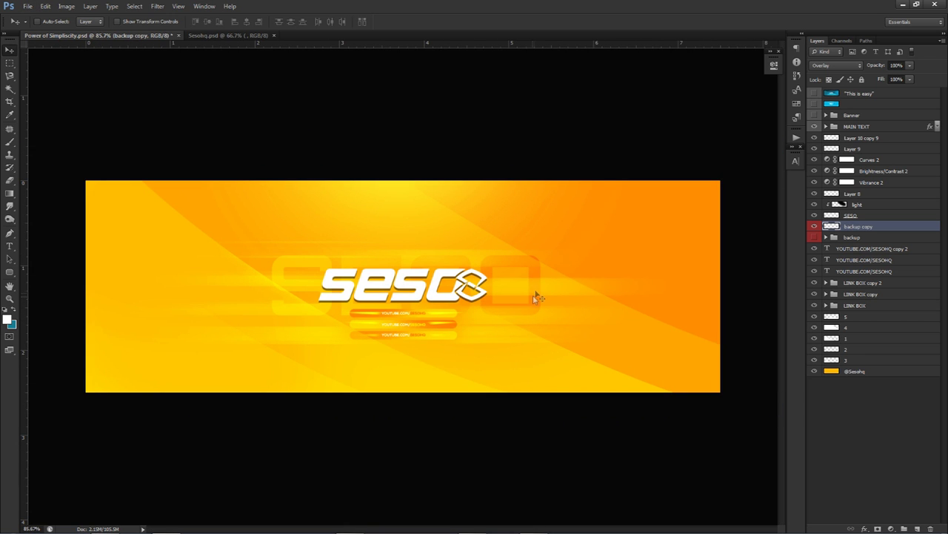
click(910, 65)
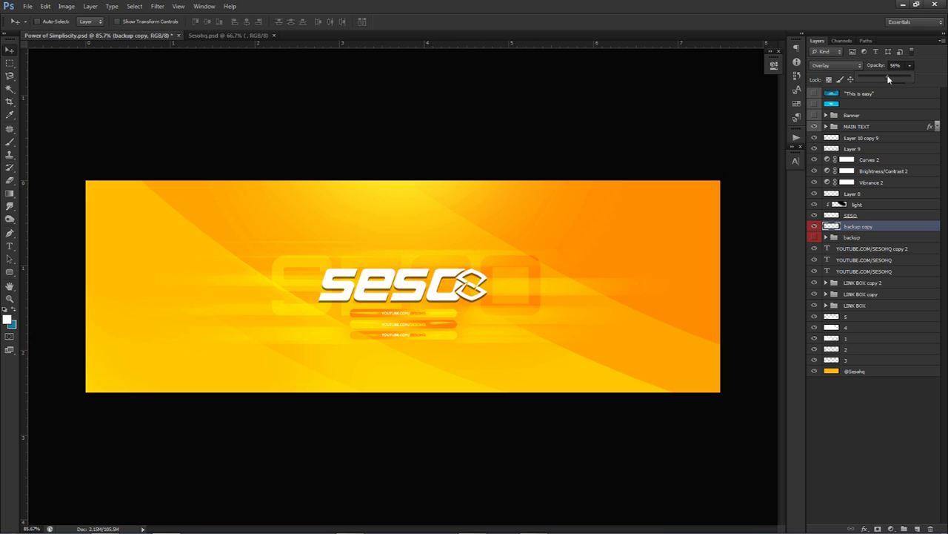
click(615, 290)
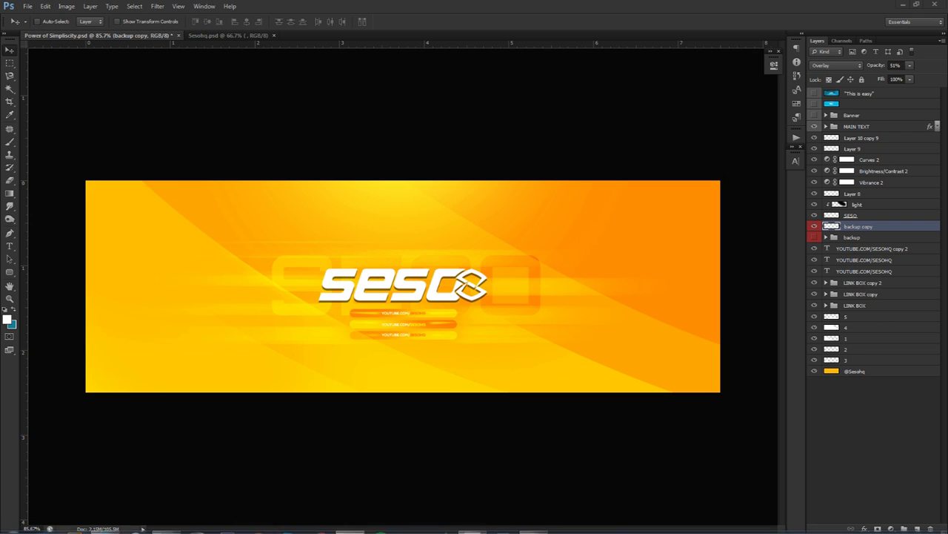
Step: Place the palm-trees_GkL0L-Rd photo above the backup copy layer and scale it up to cover the full banner width
key(ctrl+t)
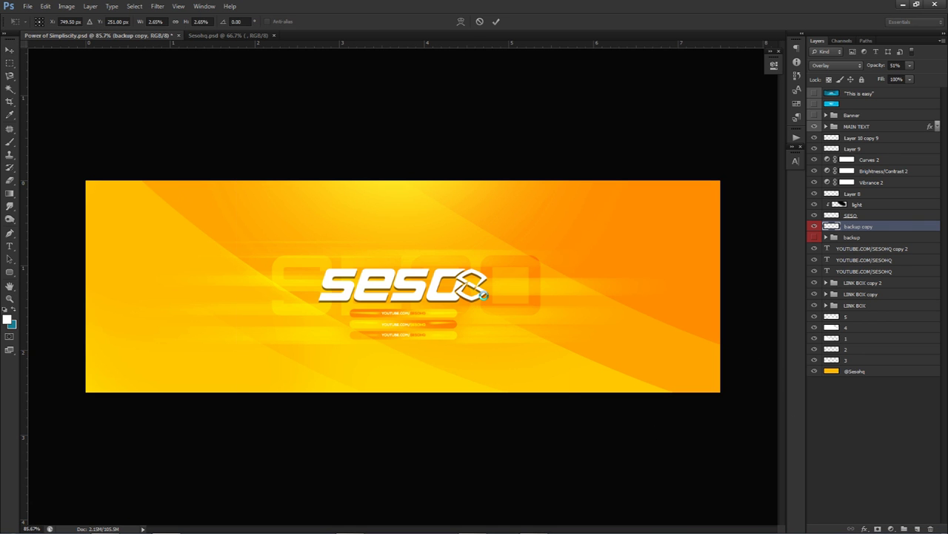
drag(482, 293, 485, 296)
drag(567, 180, 735, 100)
key(shift+alt+o)
key(Return)
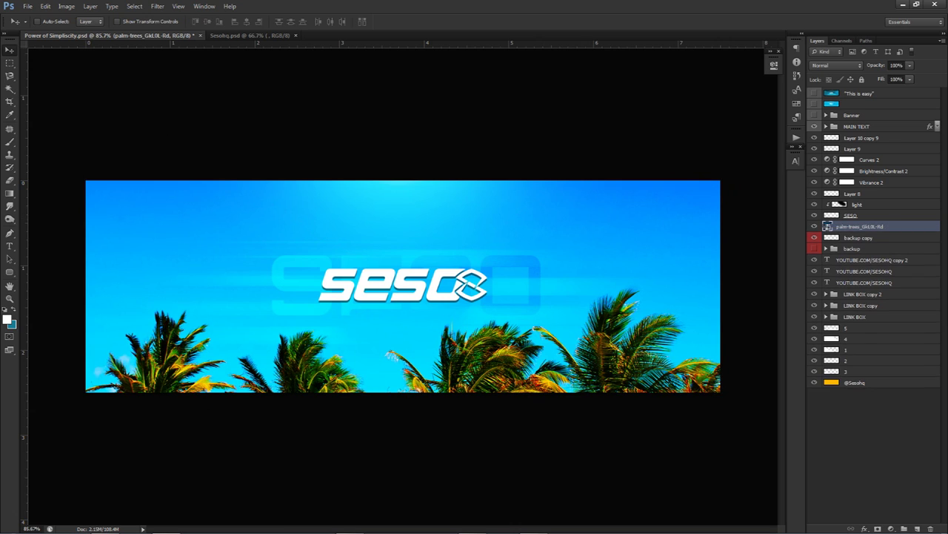
Step: Move the palm tree photo upward so the full crowns and upper trunks fall within the banner
key(alt+Tab)
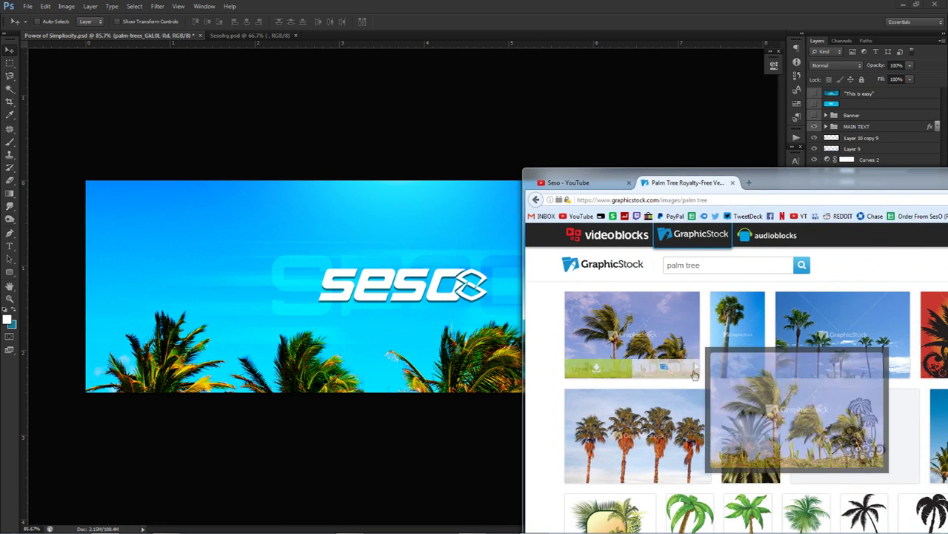
key(alt+Tab)
drag(483, 311, 492, 289)
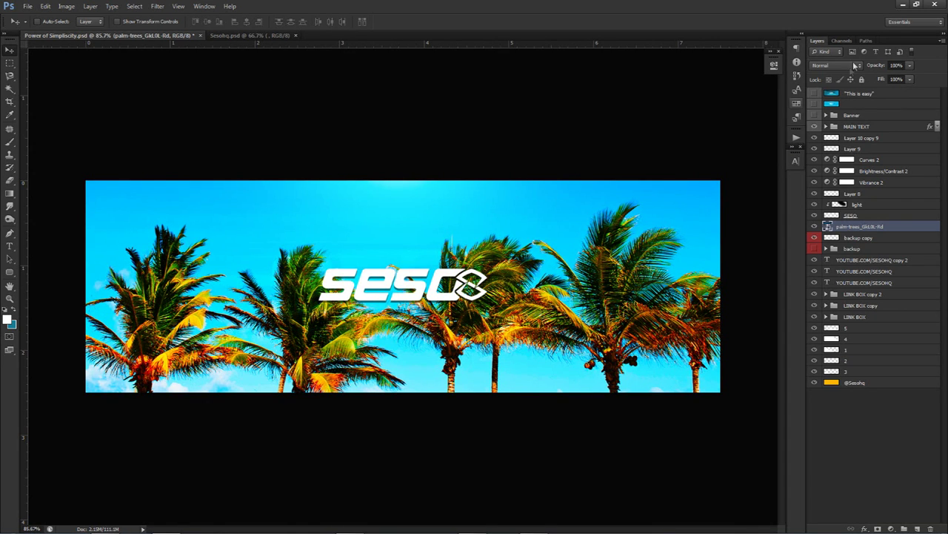
Step: Set the palm tree photo layer's blend mode to Overlay and lower its opacity to 18%
click(852, 65)
click(822, 156)
scroll(822, 65, down, 5)
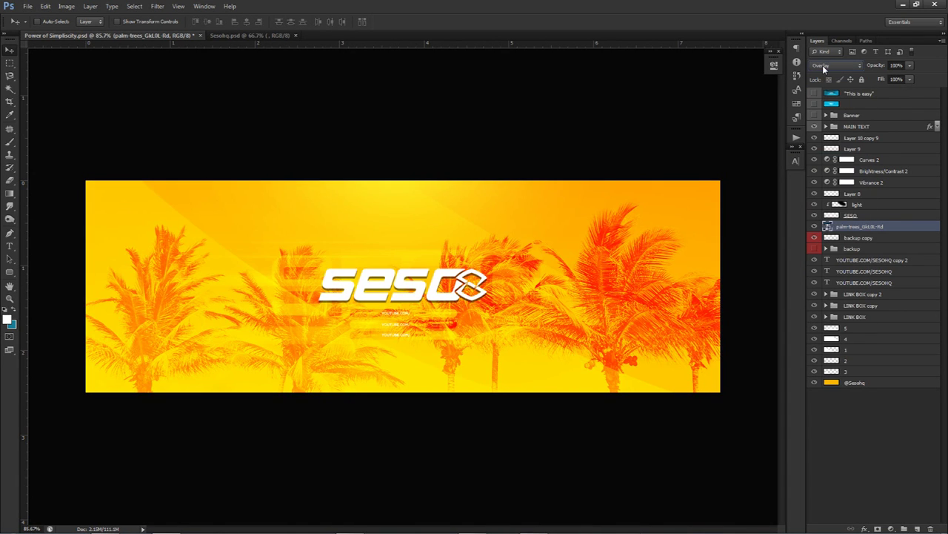
scroll(822, 65, down, 1)
scroll(823, 65, up, 1)
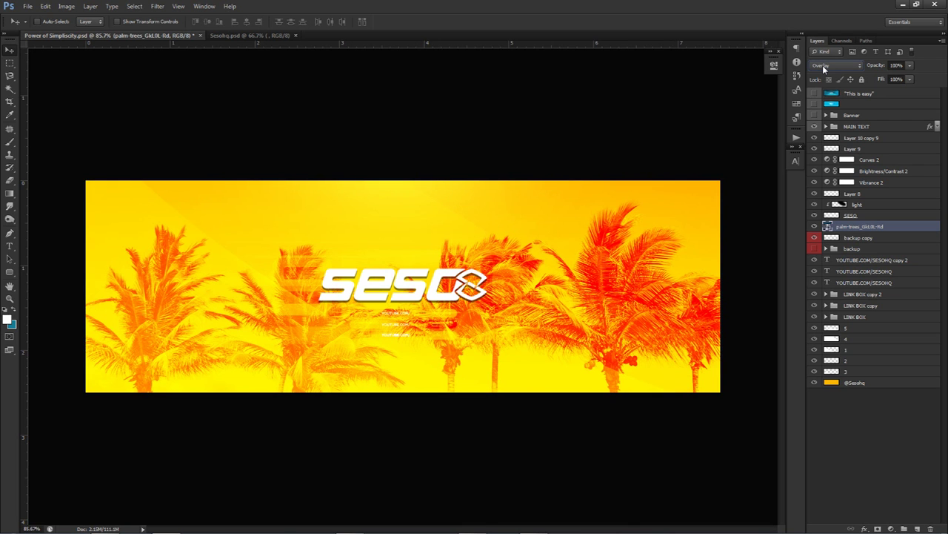
click(910, 65)
drag(909, 77, 867, 77)
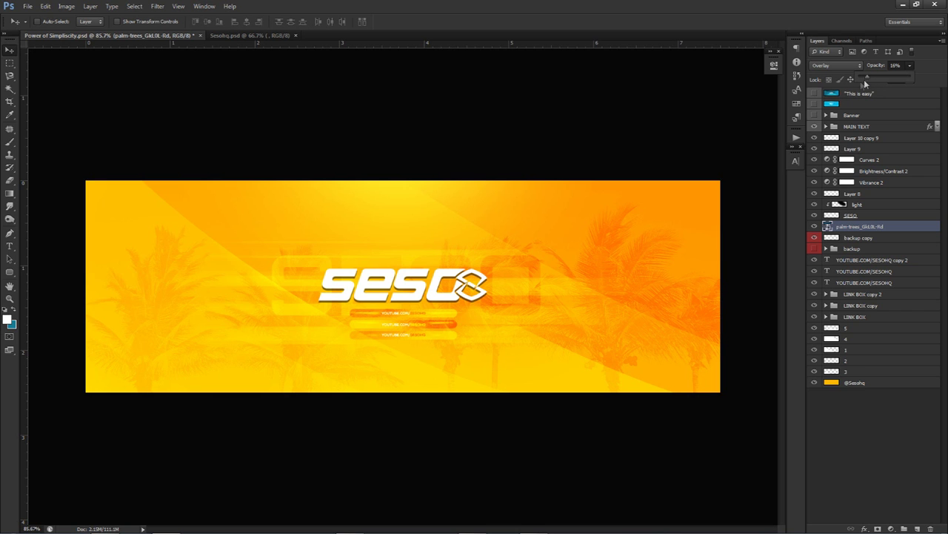
click(552, 263)
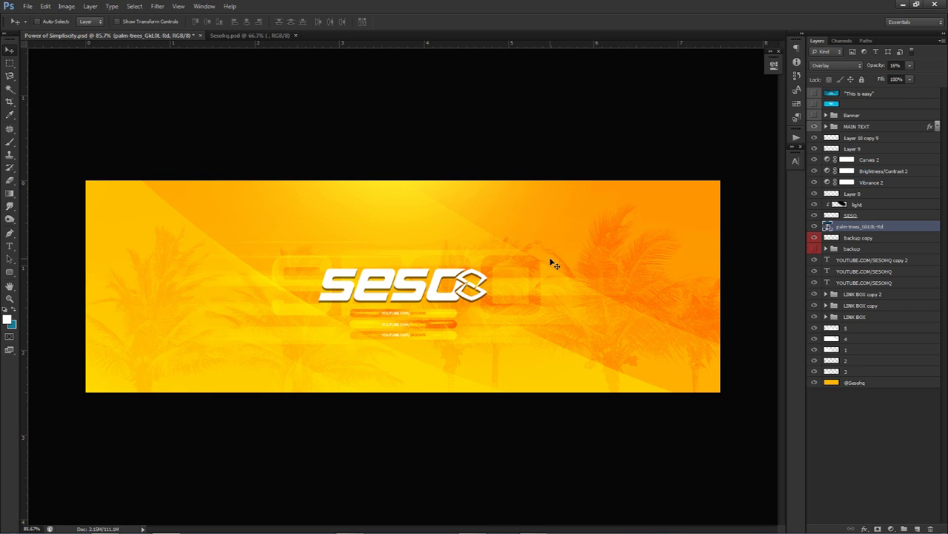
Step: Rasterize the palm tree layer and erase the palms around the logo, link boxes and lower right area with a large soft eraser
right_click(845, 225)
click(760, 288)
key(e)
drag(420, 278, 519, 276)
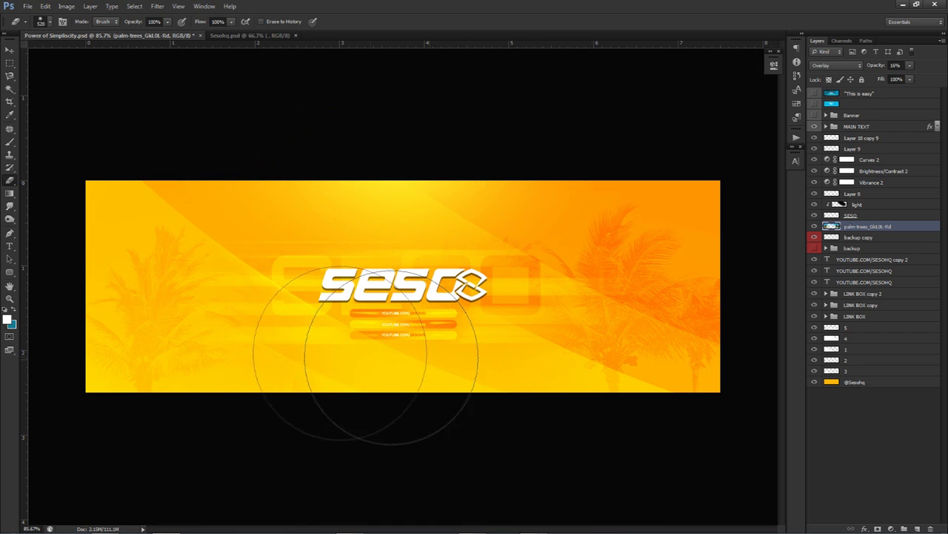
mouse_move(646, 413)
mouse_down()
mouse_move(680, 389)
mouse_move(699, 343)
mouse_move(563, 359)
mouse_move(588, 426)
mouse_move(521, 348)
mouse_up()
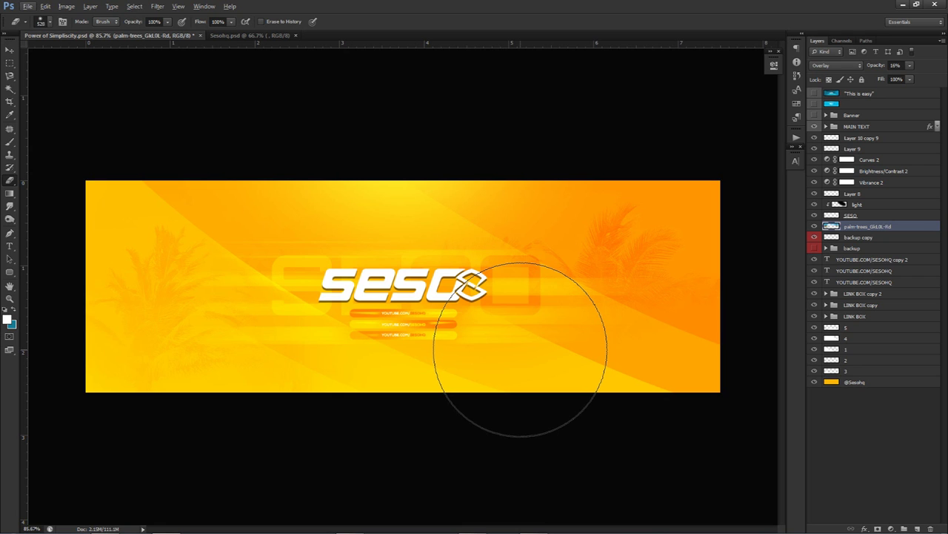
Step: Show the "This is easy" layer briefly to compare the old blue banner with the orange one, and hide it again
key(v)
key(Escape)
key(v)
click(813, 95)
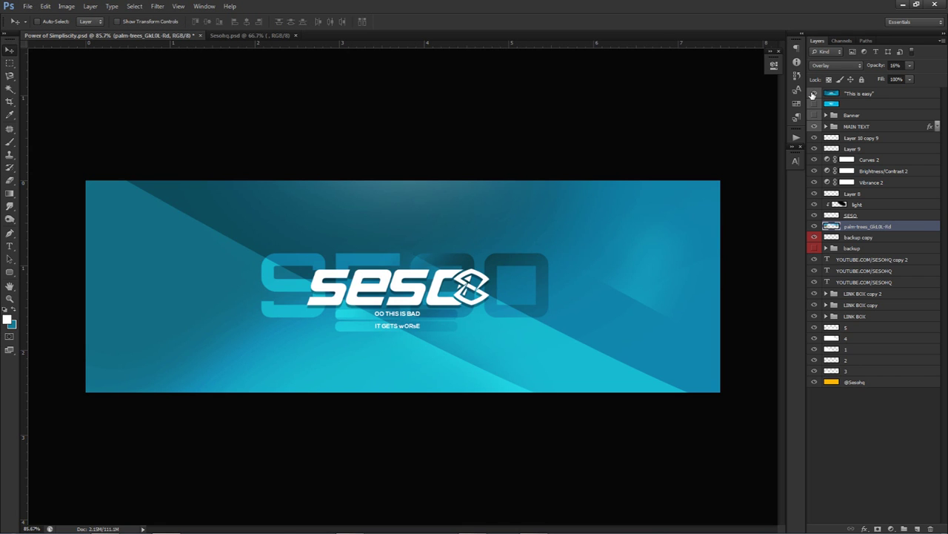
click(812, 94)
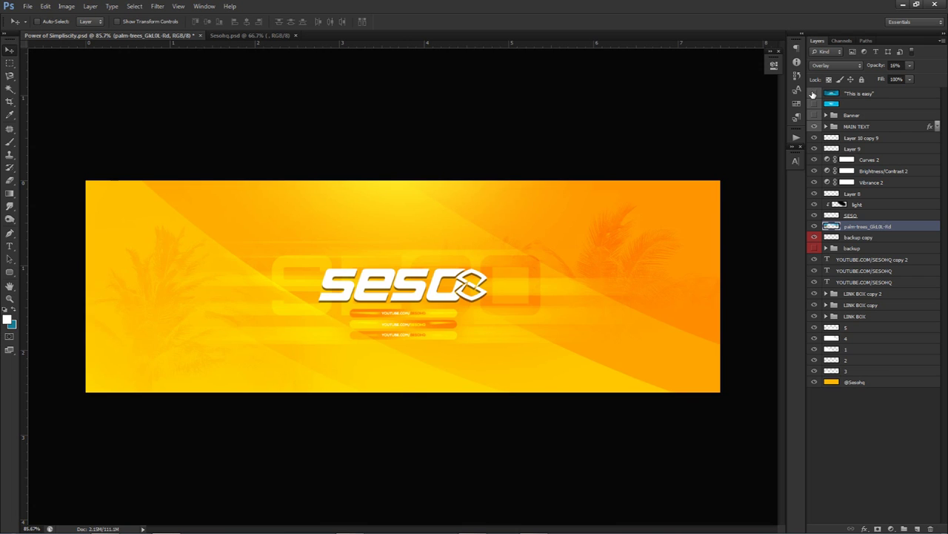